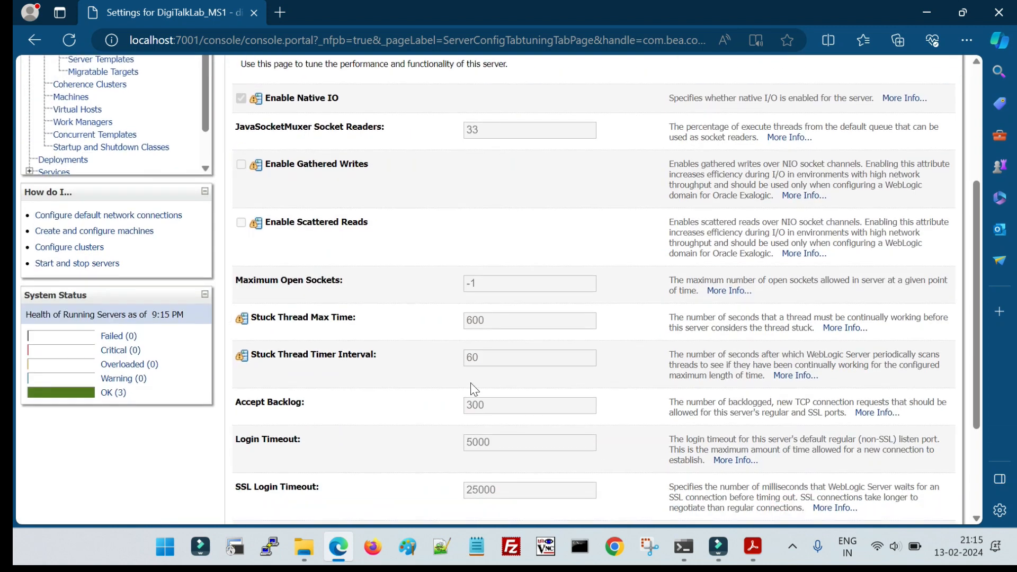
Lock the configuration for editing and set DigiTalkLab_MS1's Stuck Thread Max Time to 500 seconds
double_click(477, 320)
scroll(479, 338, up, 3)
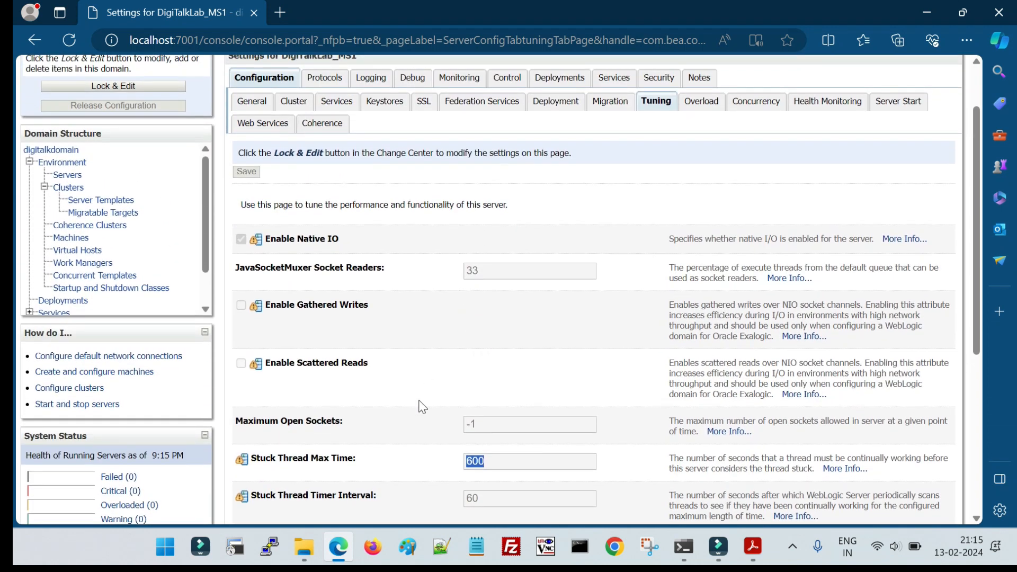
scroll(417, 428, up, 2)
click(117, 157)
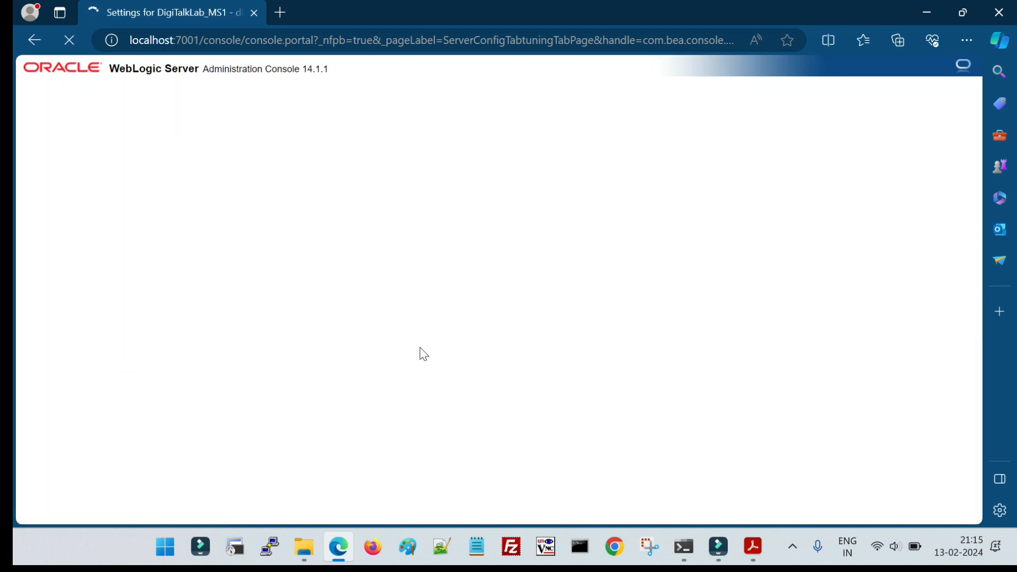
scroll(419, 352, down, 3)
drag(527, 298, 431, 298)
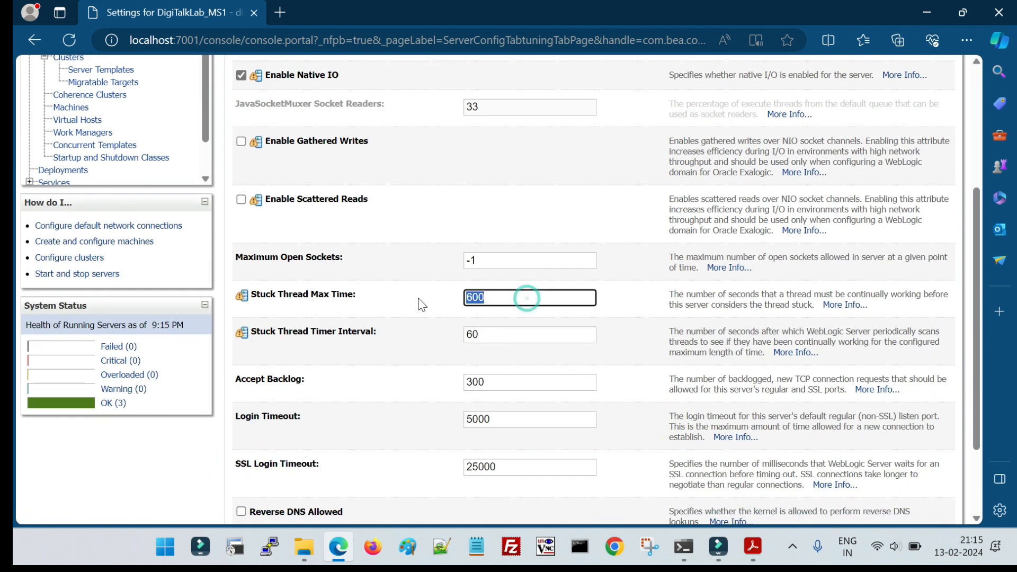
text(5000)
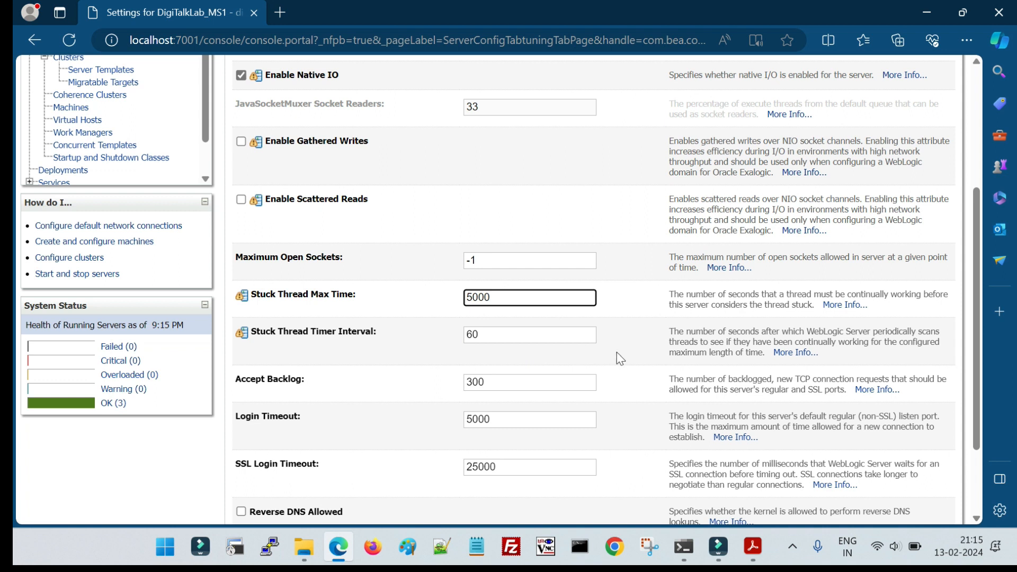
key(BackSpace)
click(663, 334)
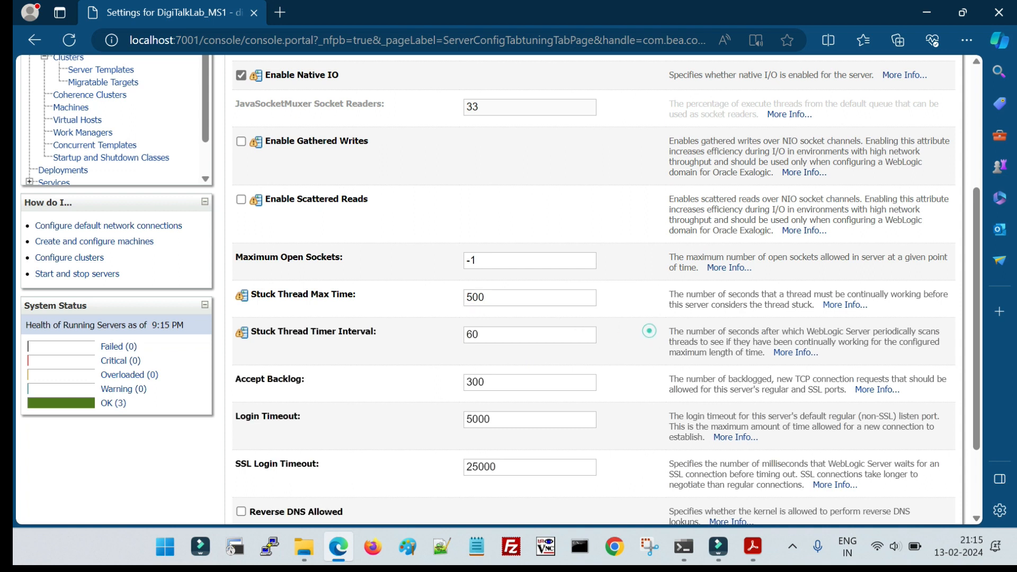
Save DigiTalkLab_MS1's tuning settings and activate the pending changes
scroll(490, 405, up, 3)
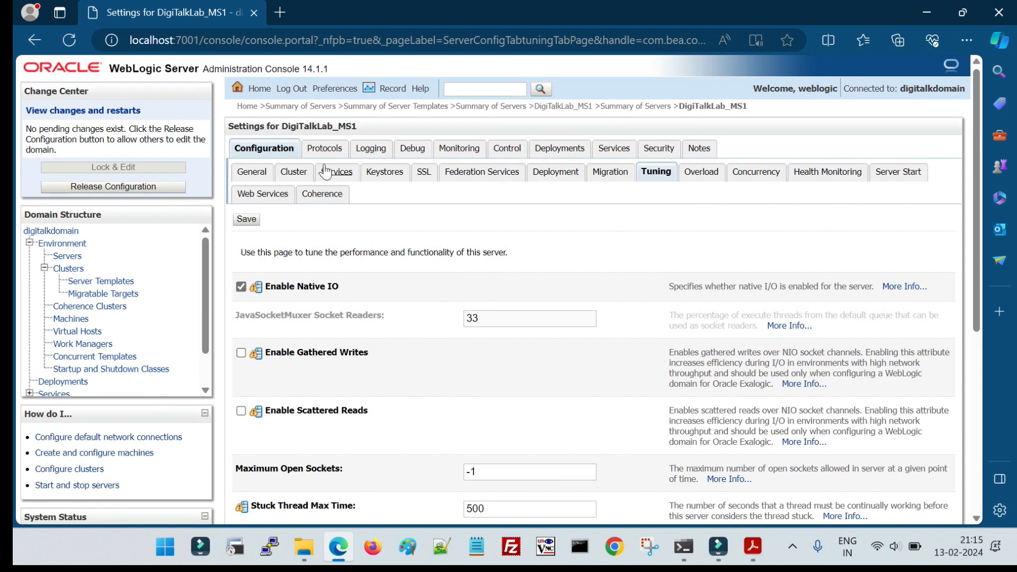
click(245, 219)
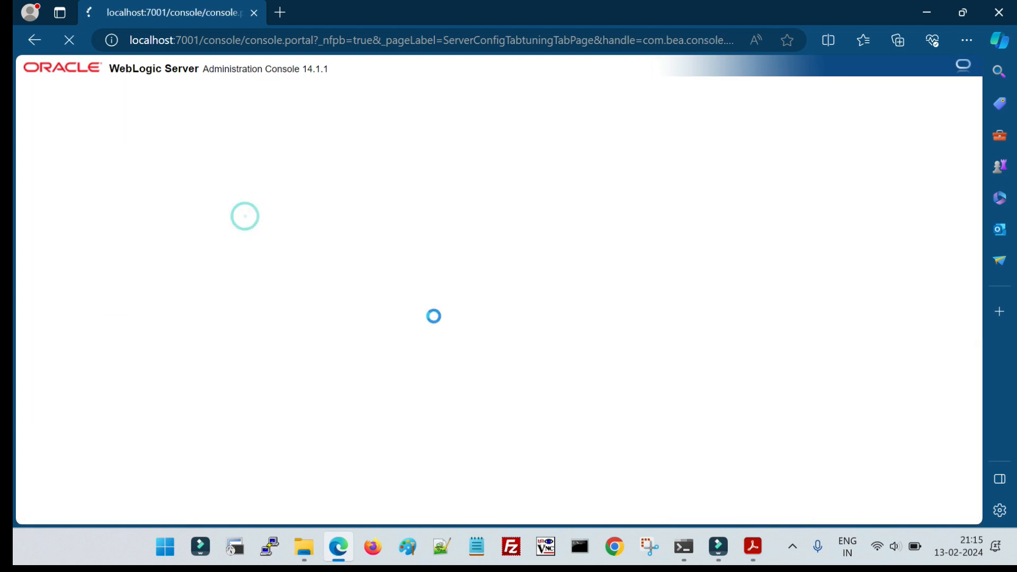
click(125, 156)
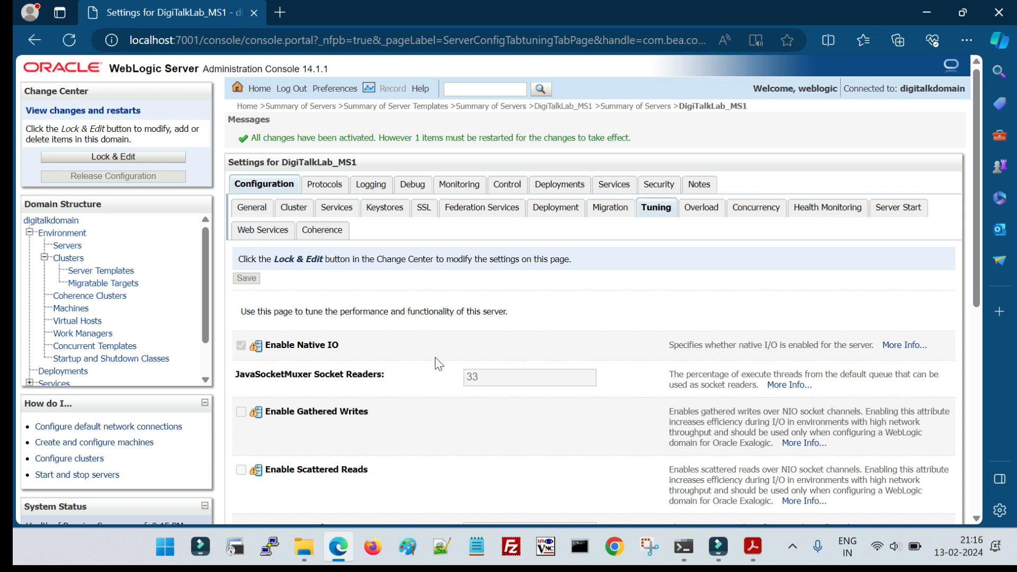
Open the tuning settings of managed server DigiTalkLab_MS2 and check its Stuck Thread Max Time
click(69, 245)
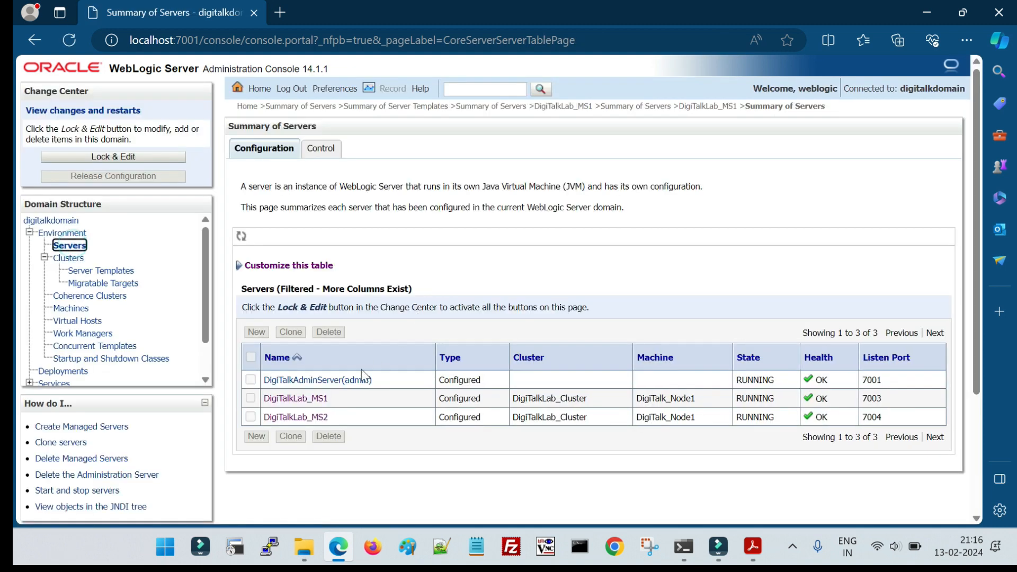
click(316, 418)
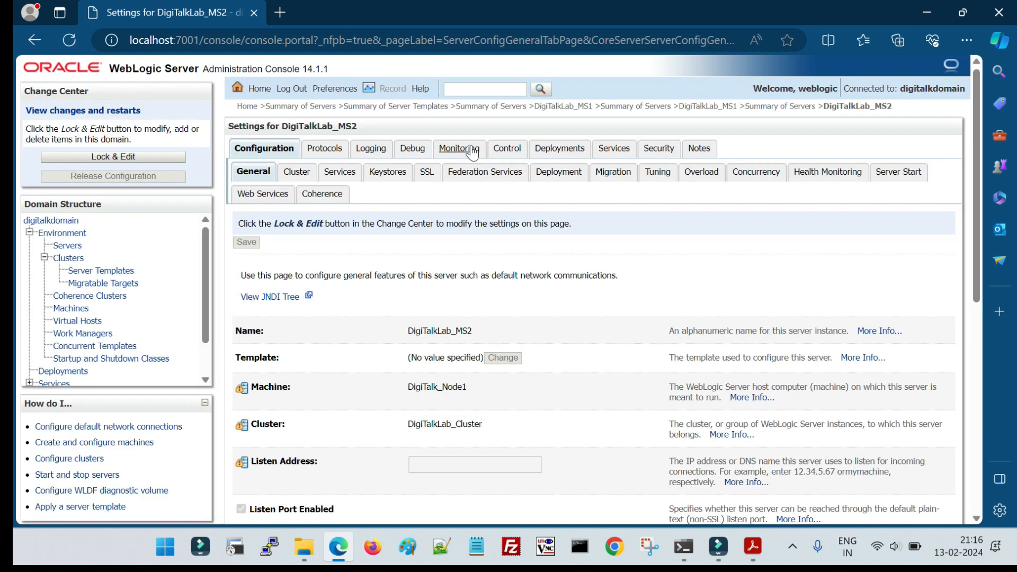
click(657, 171)
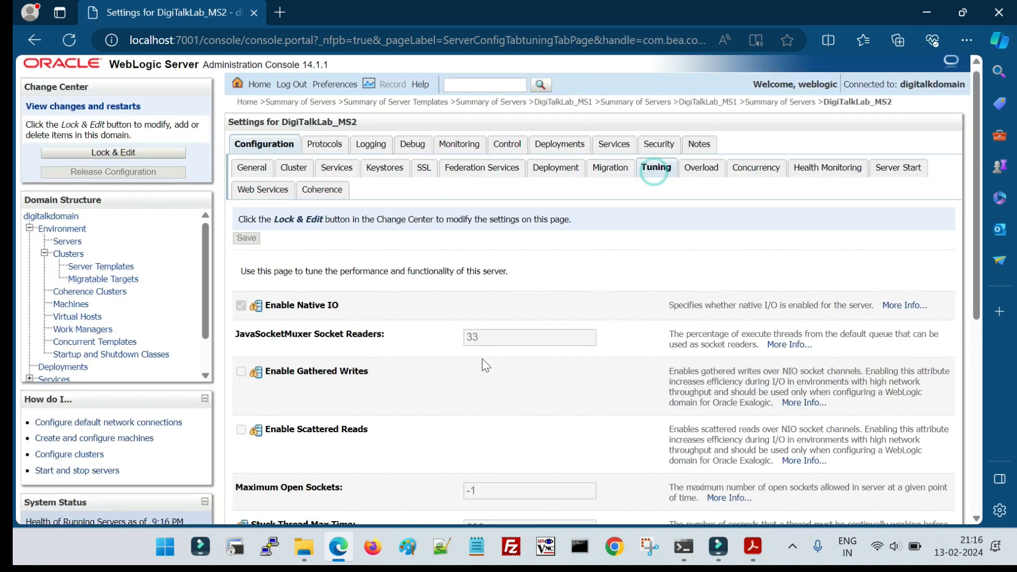
scroll(482, 358, down, 3)
double_click(483, 391)
click(471, 446)
drag(495, 393, 444, 369)
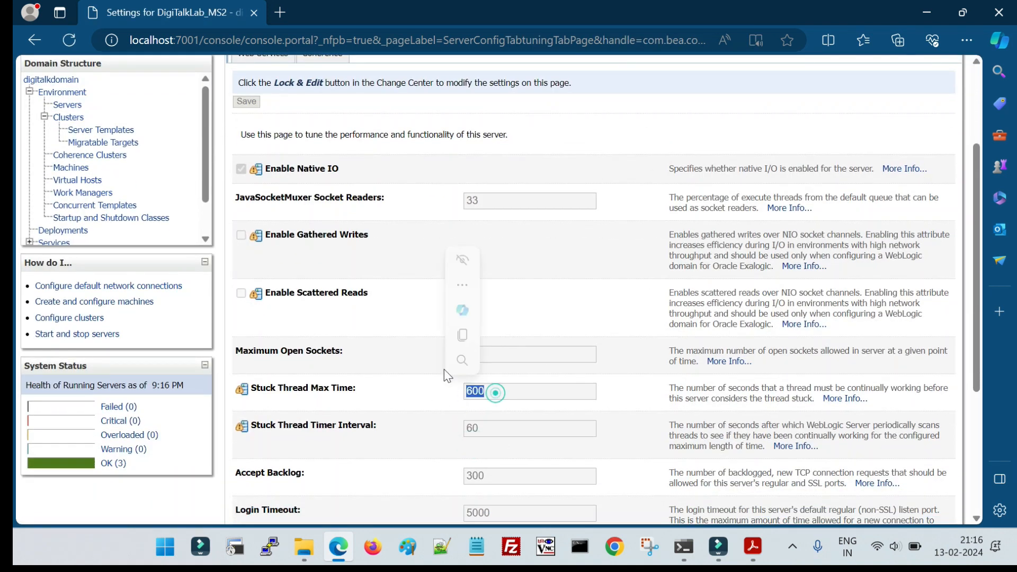
click(478, 432)
scroll(479, 432, down, 3)
scroll(491, 442, up, 6)
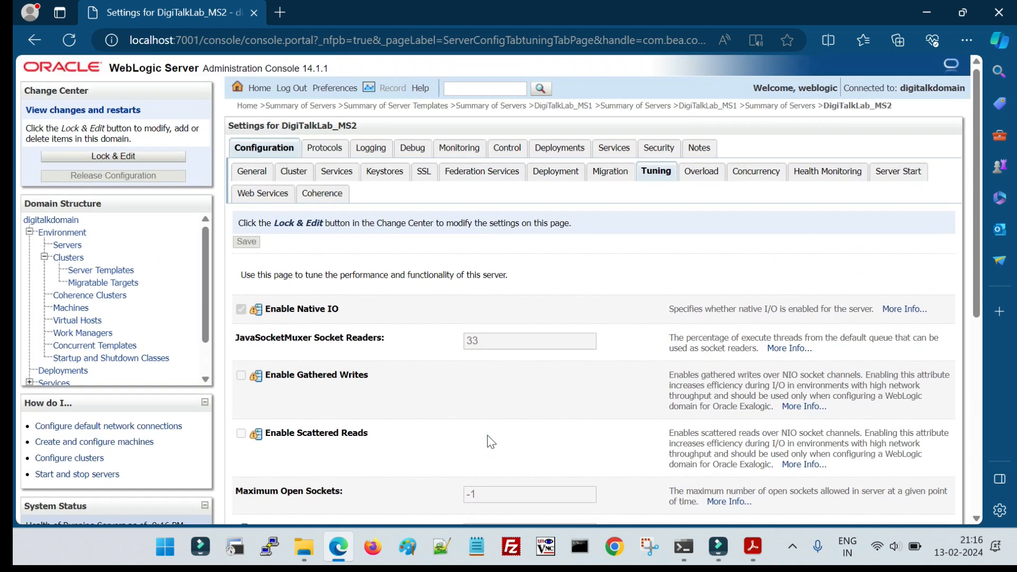
Look through DigiTalkLab_MS2's debug settings and its overload configuration
click(381, 150)
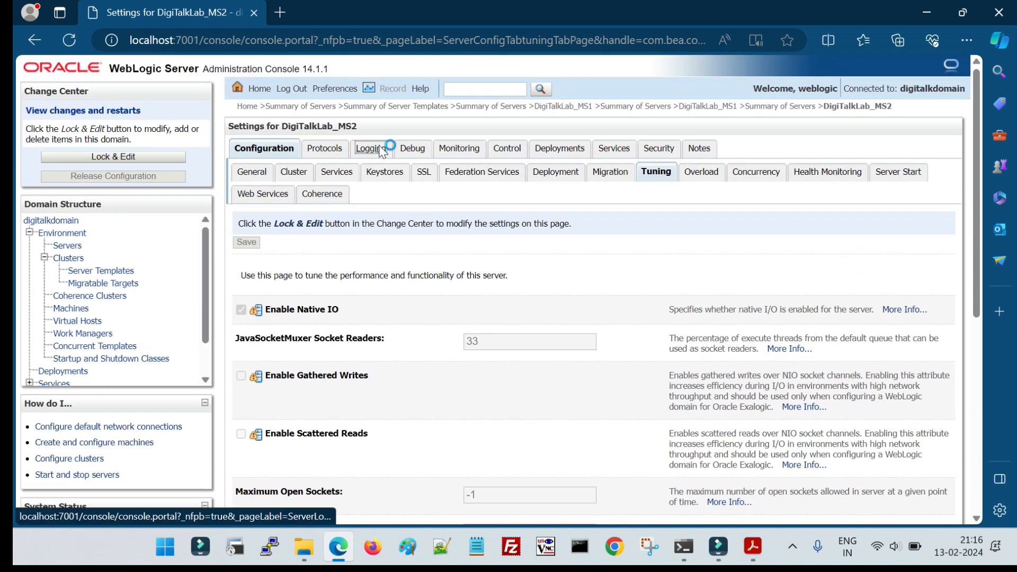
click(422, 155)
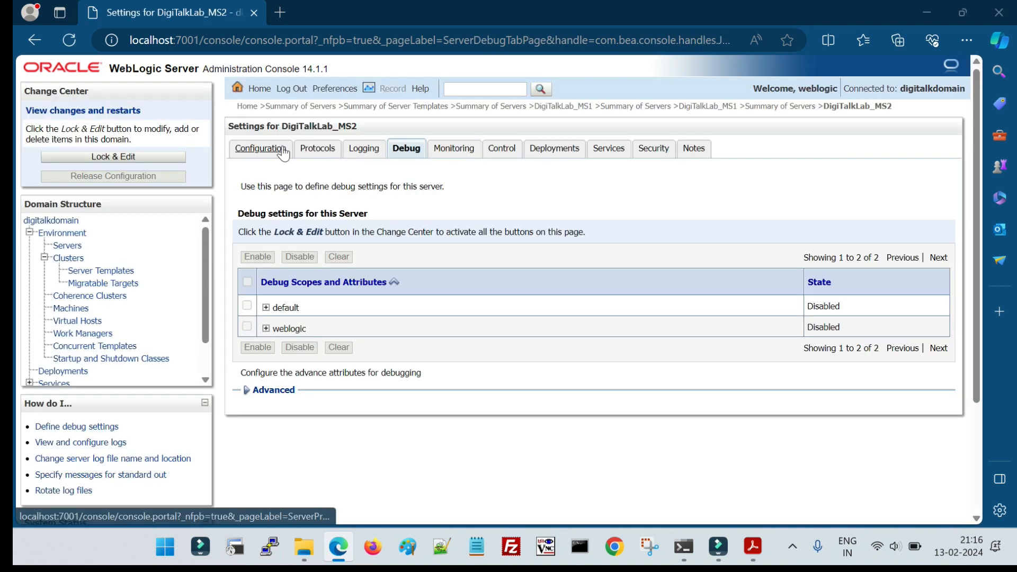
click(263, 149)
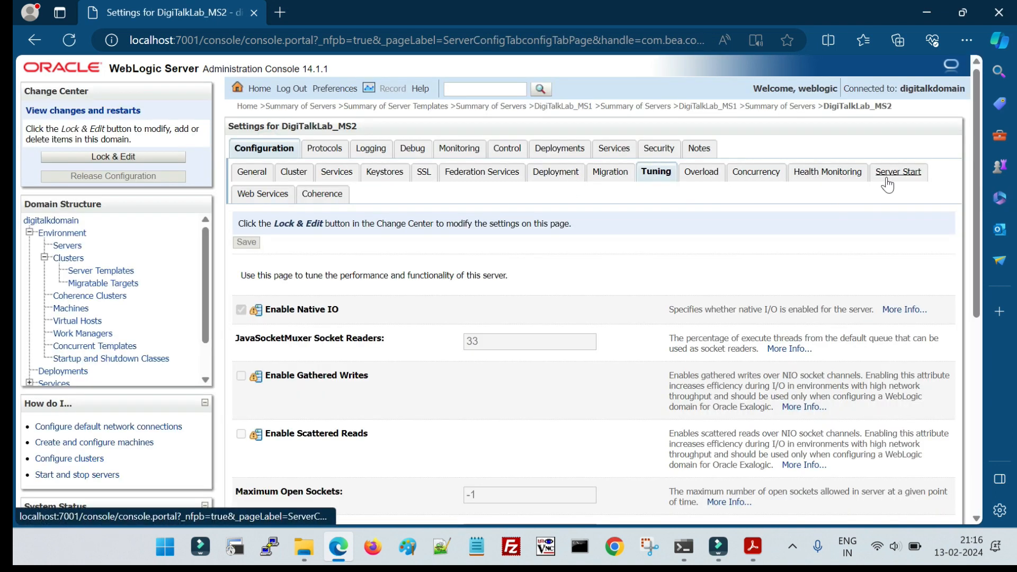
click(702, 182)
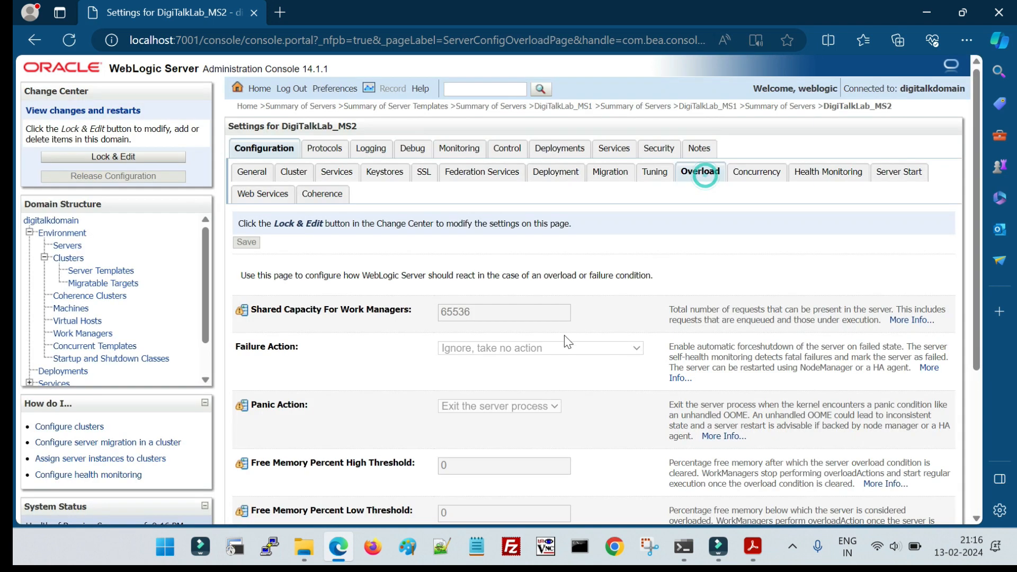
scroll(511, 390, down, 3)
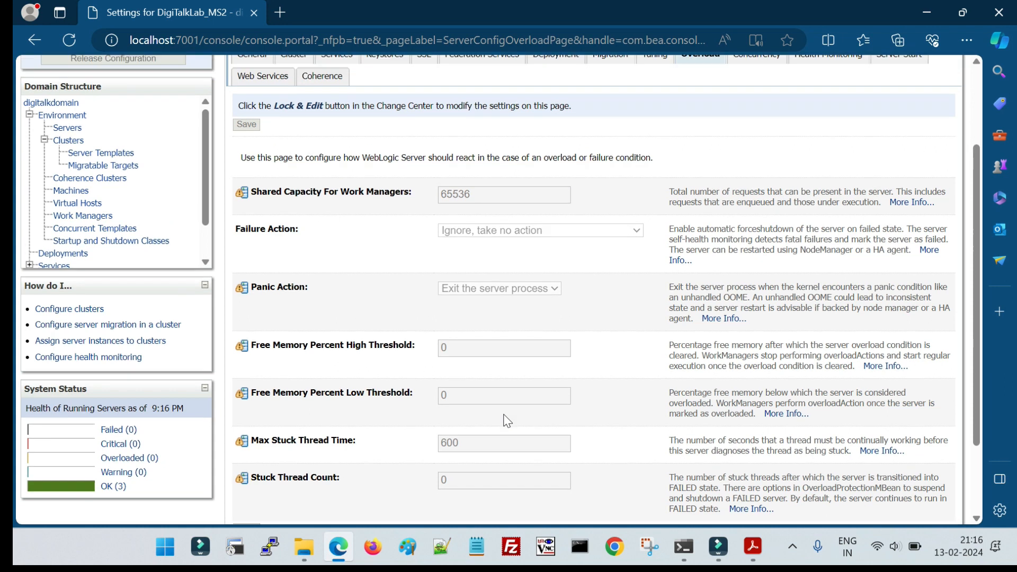
scroll(508, 421, up, 3)
Review the domain's server summary and its server templates summary
click(67, 245)
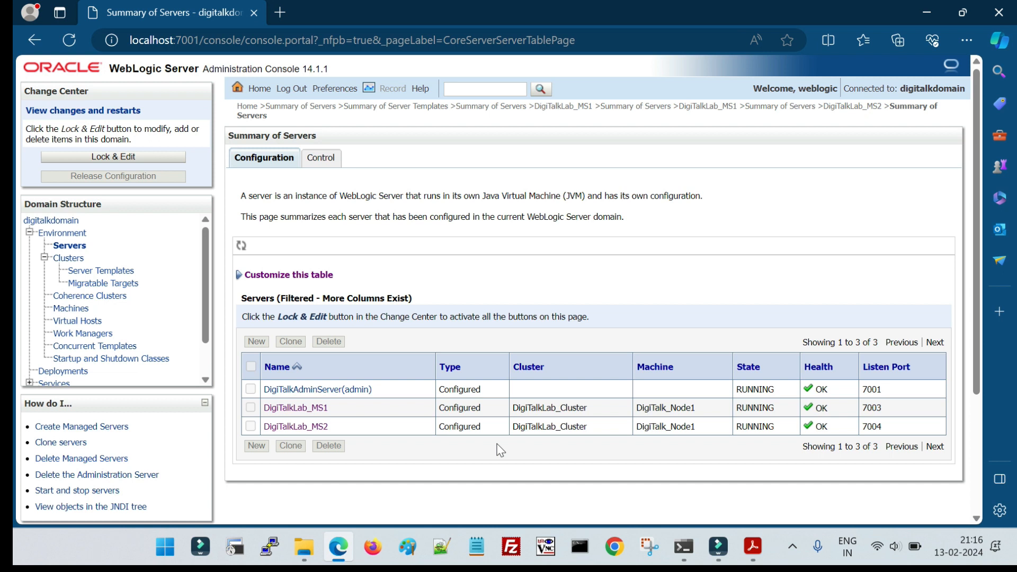
click(101, 270)
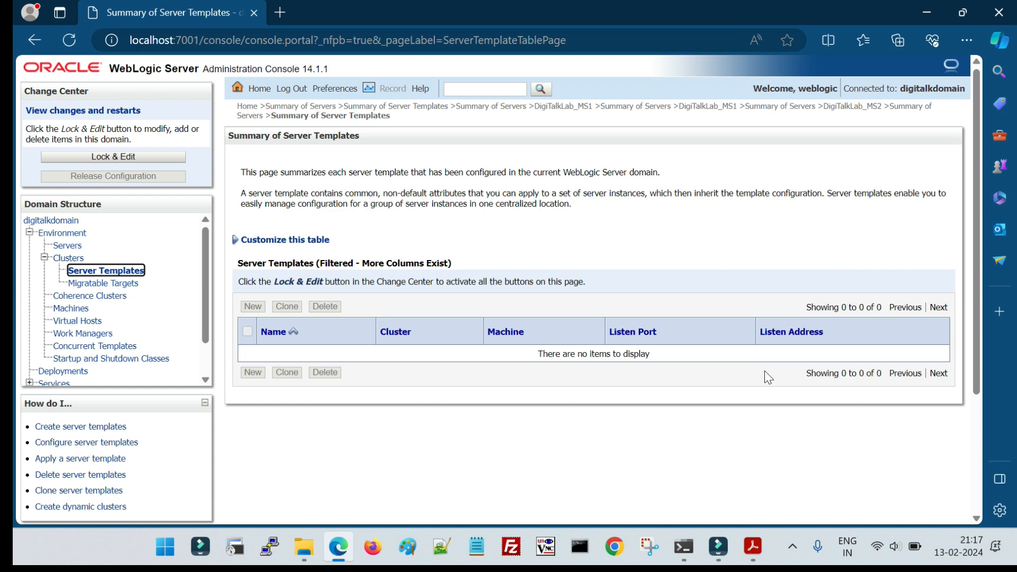
Switch to the Lab-DomainTemplate document in Acrobat and look over its table of contents
click(754, 547)
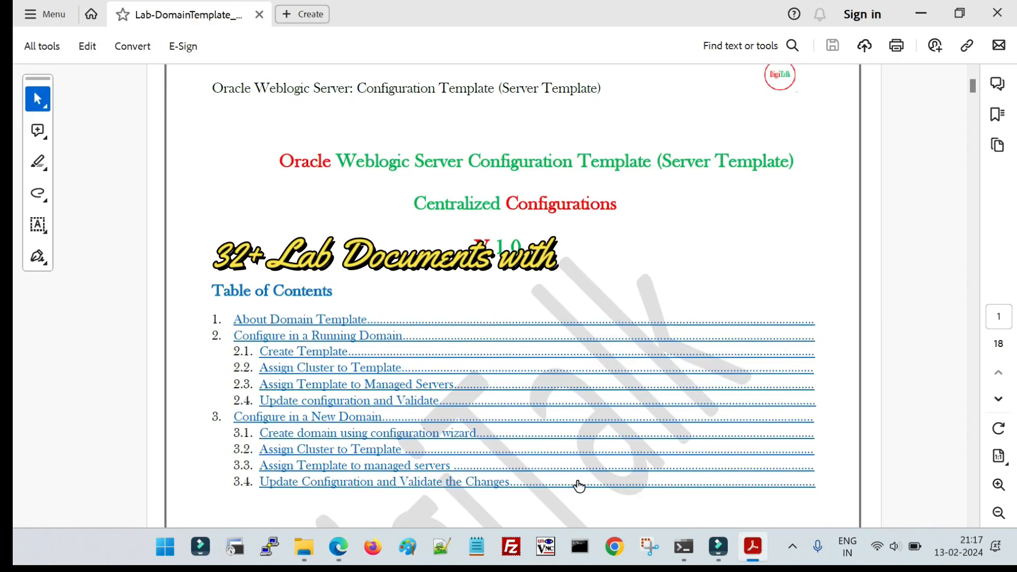
scroll(563, 482, down, 3)
scroll(562, 482, up, 3)
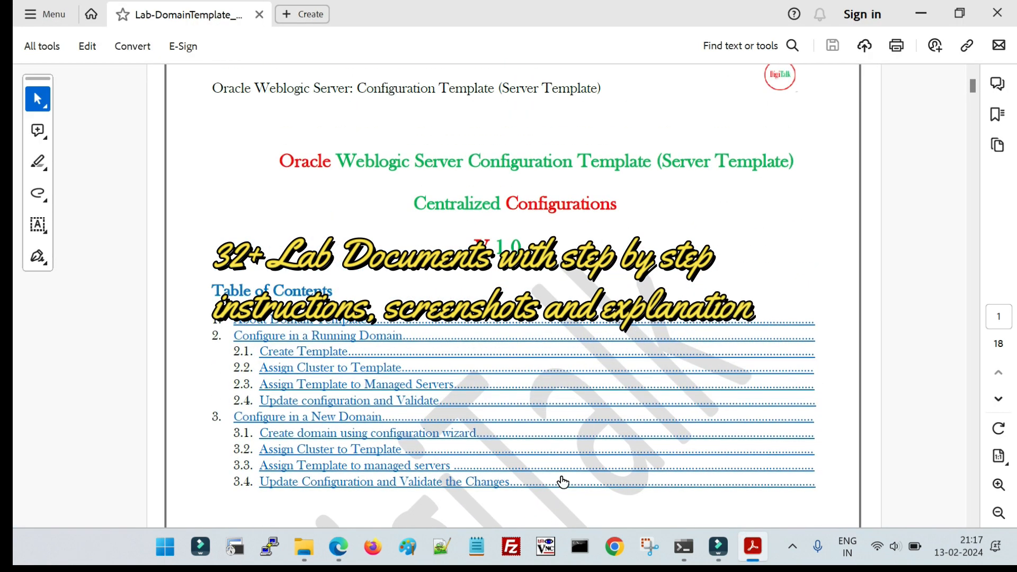
scroll(562, 482, down, 1)
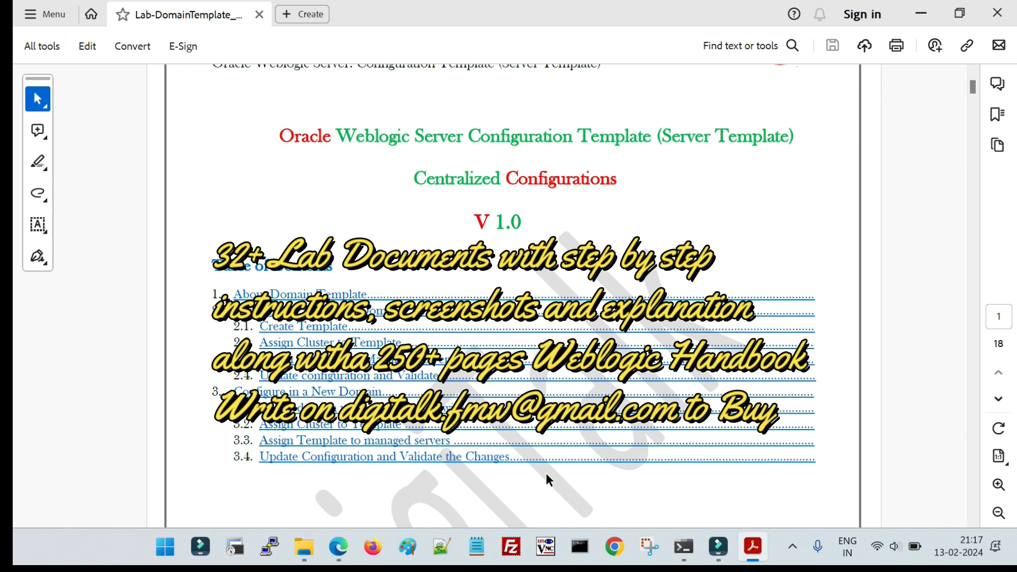
scroll(546, 474, up, 1)
scroll(547, 474, down, 6)
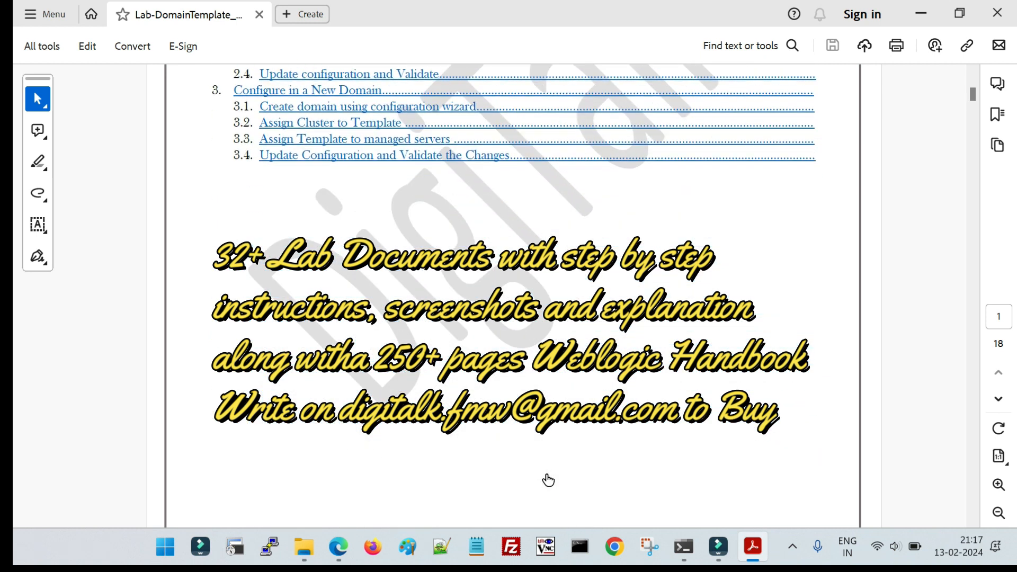
scroll(548, 480, down, 5)
scroll(548, 479, up, 9)
Read the About Domain Template section, selecting its paragraph that explains server templates
scroll(548, 479, down, 6)
scroll(546, 474, down, 7)
click(390, 349)
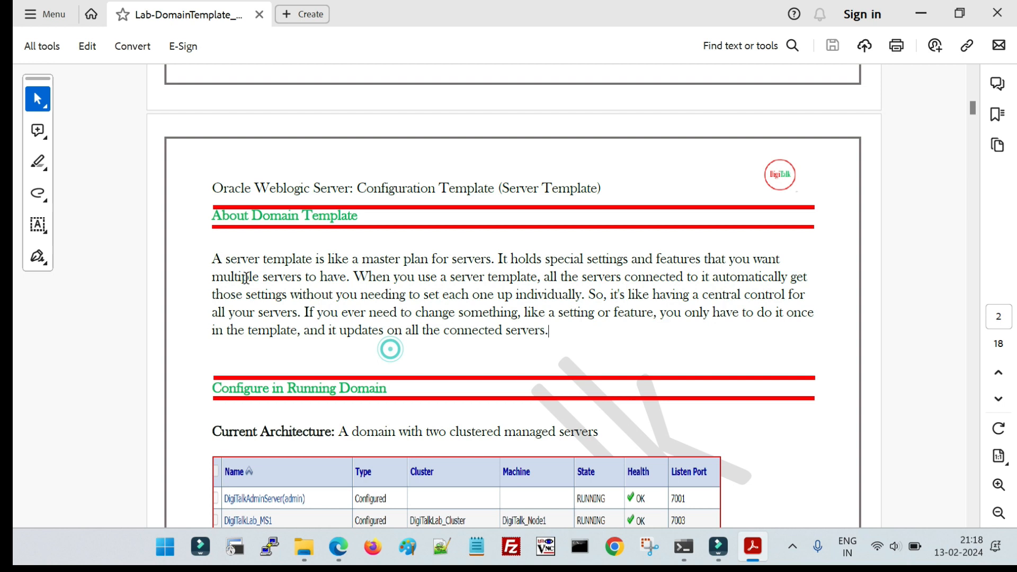
drag(213, 260, 557, 335)
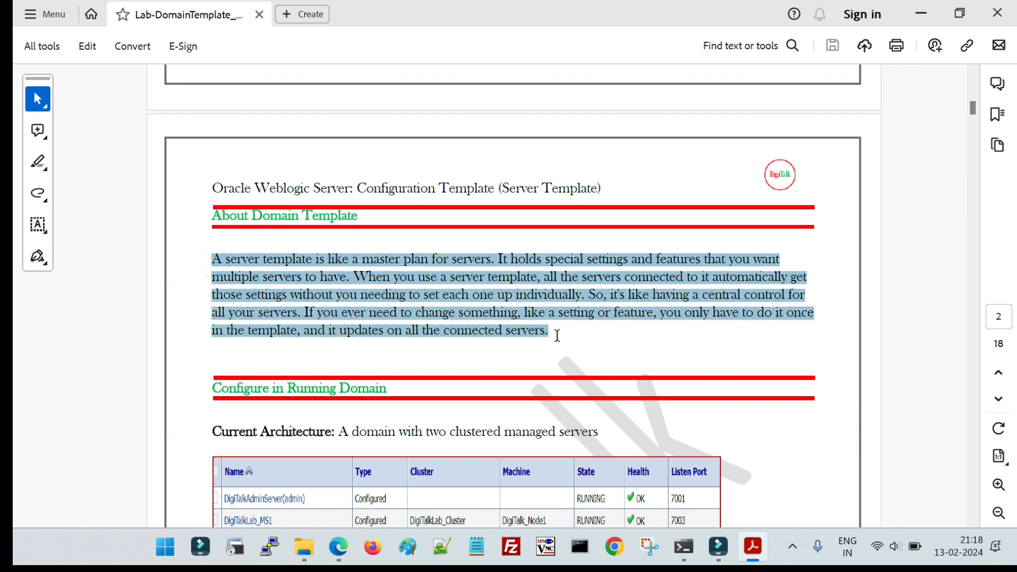
scroll(557, 335, down, 5)
scroll(450, 376, up, 8)
click(440, 362)
scroll(440, 363, down, 3)
Follow the contents entry Configure in a Running Domain and read the current architecture and configuration validation instructions
scroll(424, 353, up, 10)
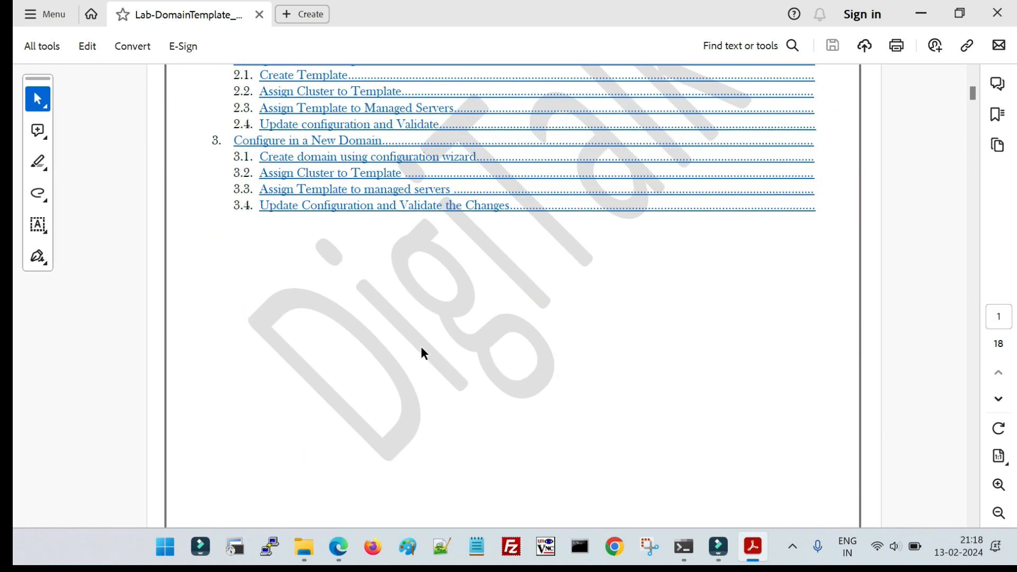
scroll(422, 350, up, 4)
scroll(356, 329, down, 1)
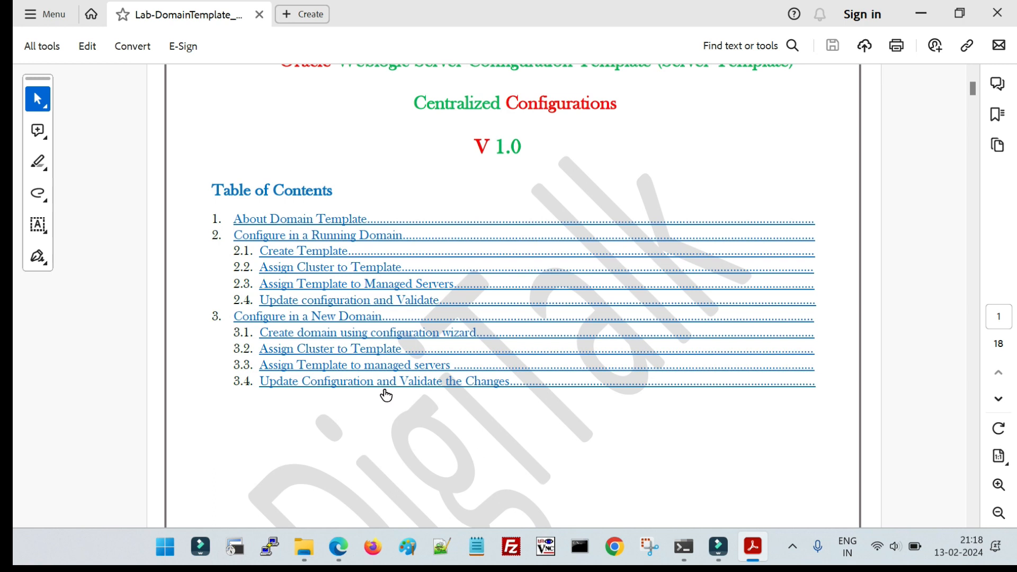
click(319, 241)
scroll(499, 444, down, 2)
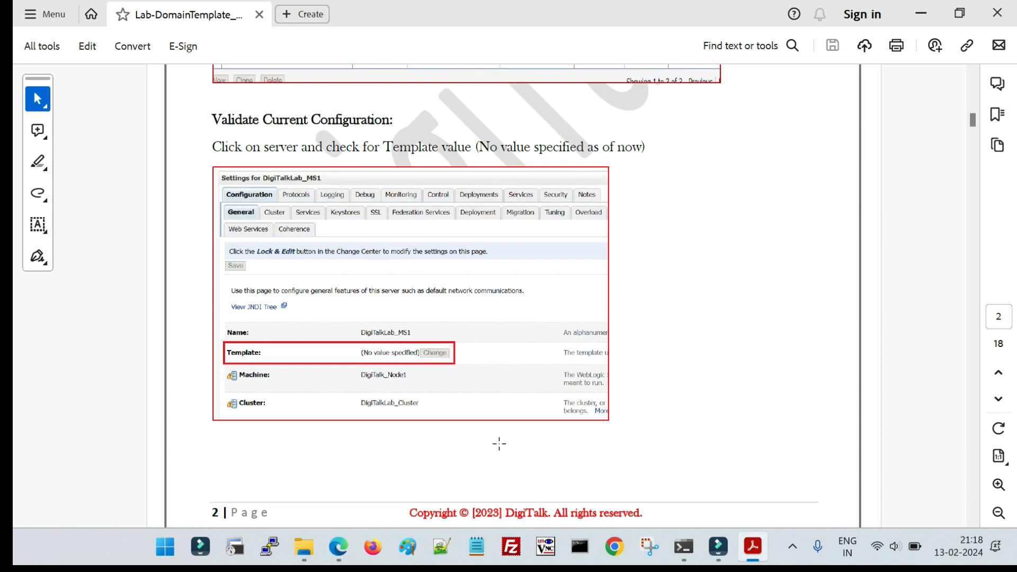
scroll(499, 444, down, 2)
scroll(500, 447, up, 4)
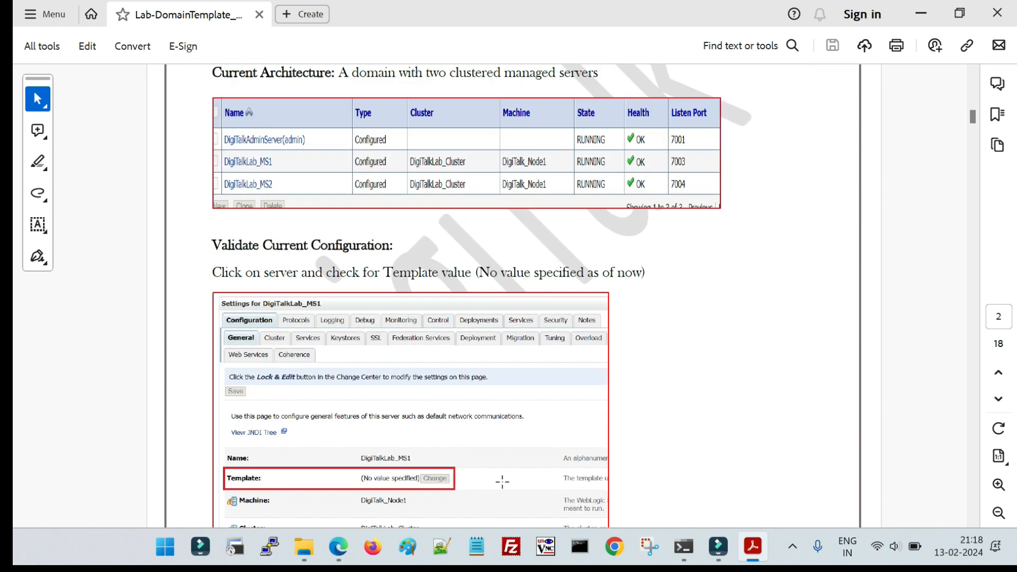
Switch to the WebLogic console in Edge and check the domain's server templates summary again
click(349, 548)
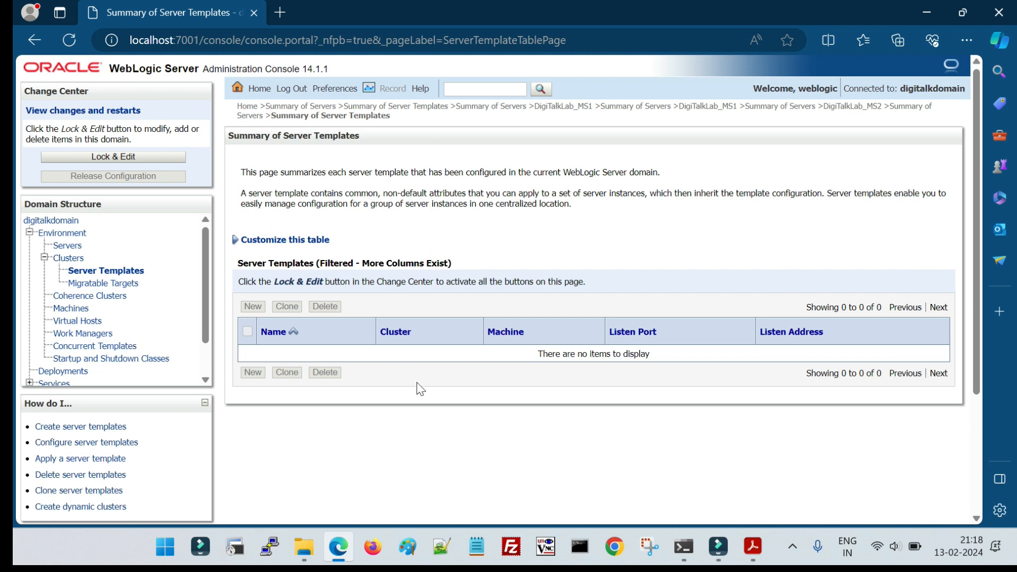
click(121, 270)
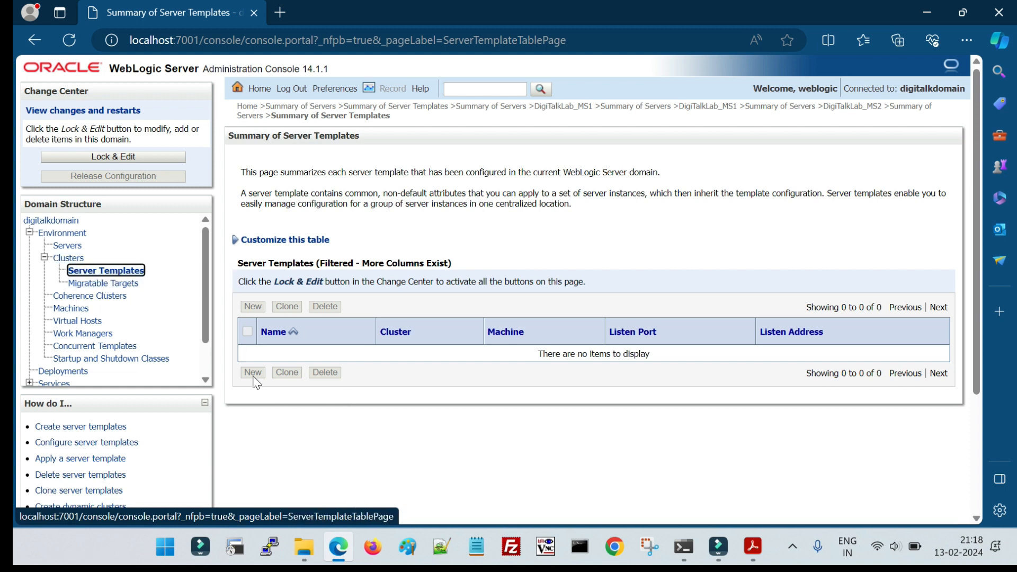
click(321, 411)
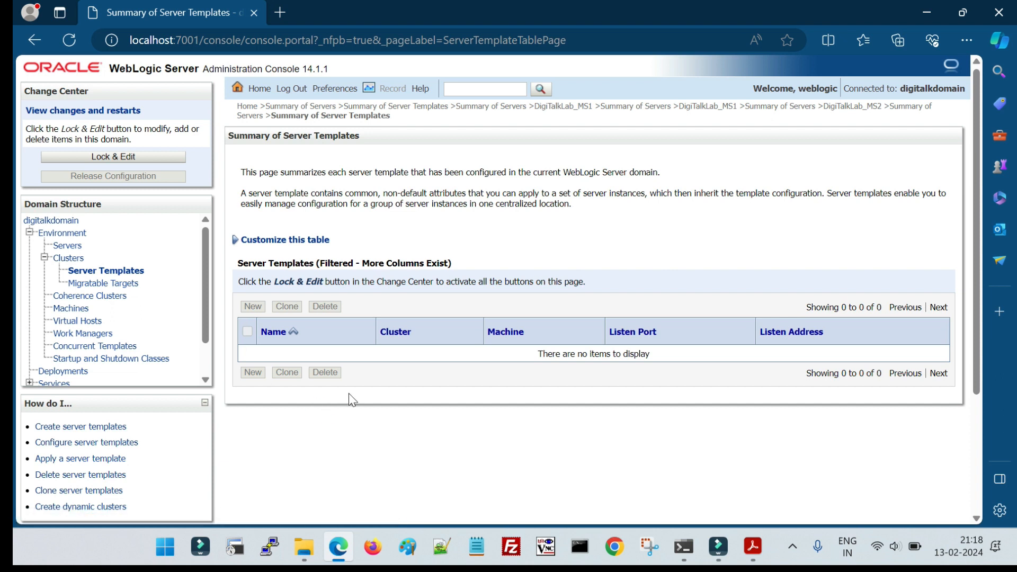
Open the general settings of DigiTalkLab_MS1 from the servers summary and check its Template value
click(67, 246)
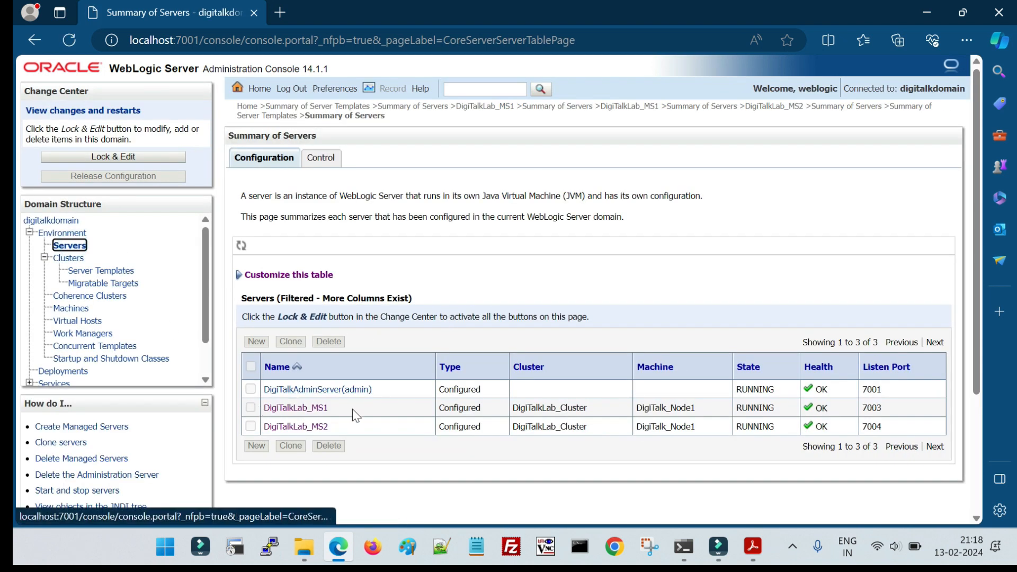
click(308, 407)
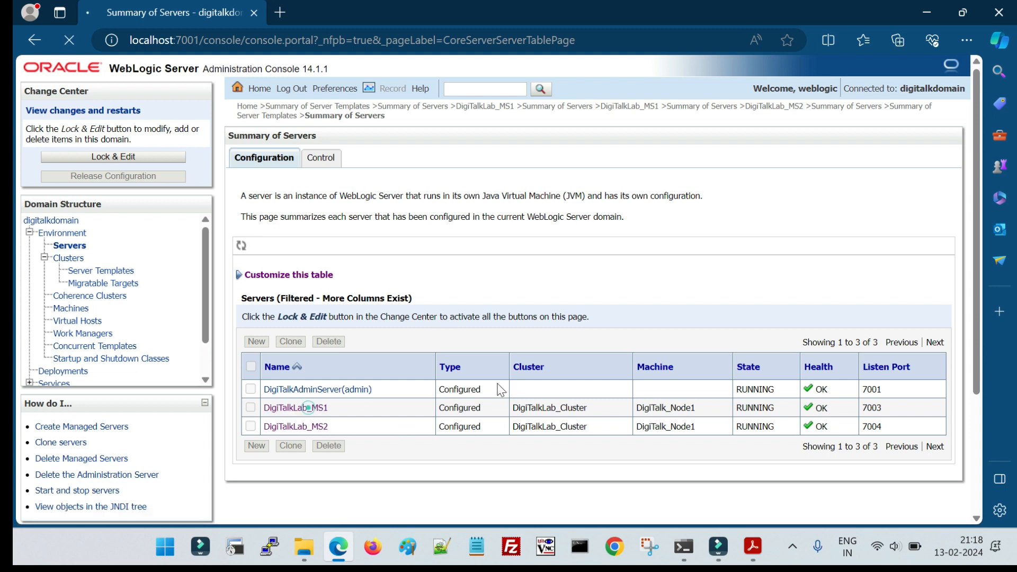
drag(234, 366, 309, 366)
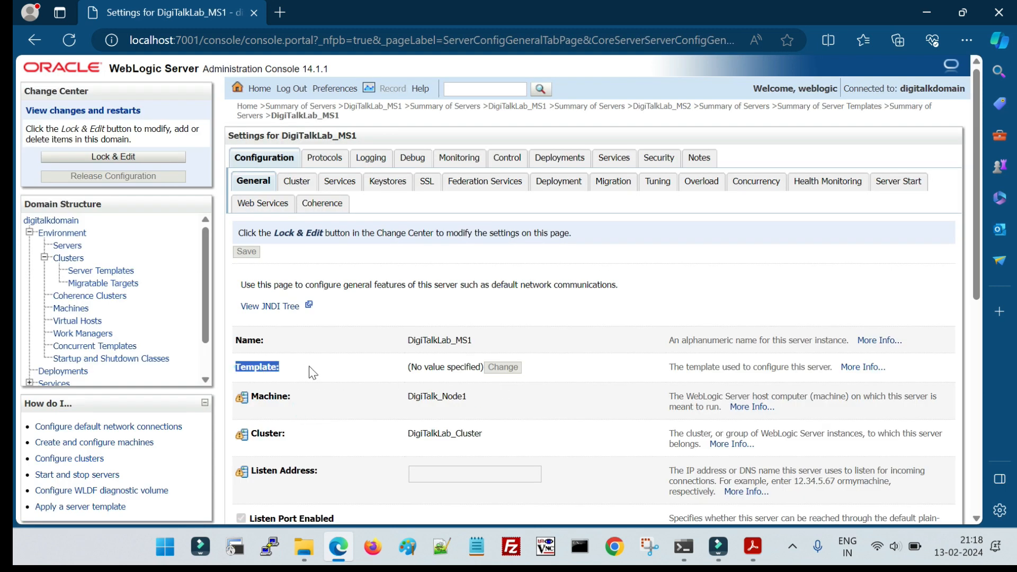
drag(464, 368, 484, 368)
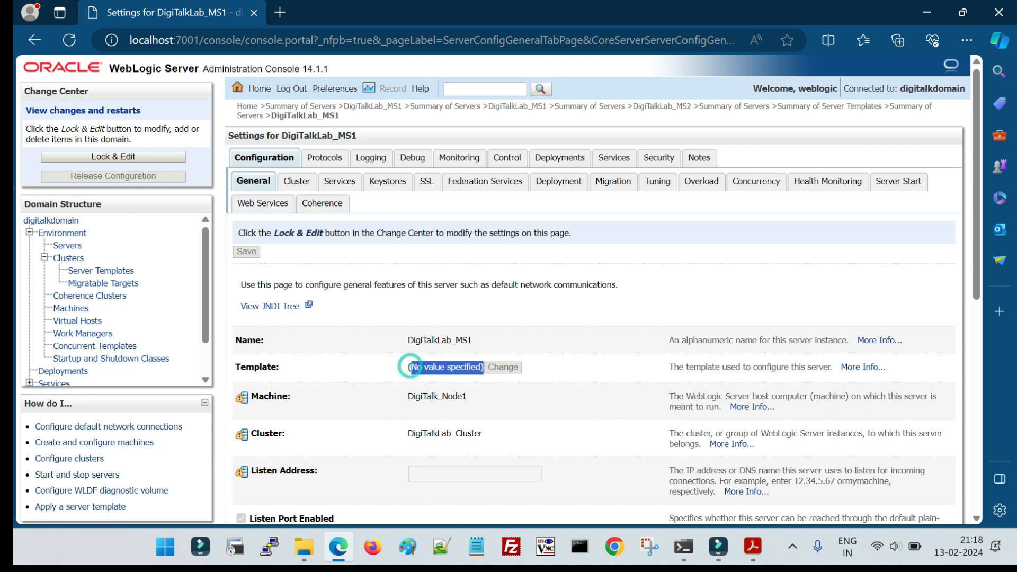
drag(407, 368, 484, 367)
Open the general settings of DigiTalkLab_MS2 and check its Template value as well
click(67, 246)
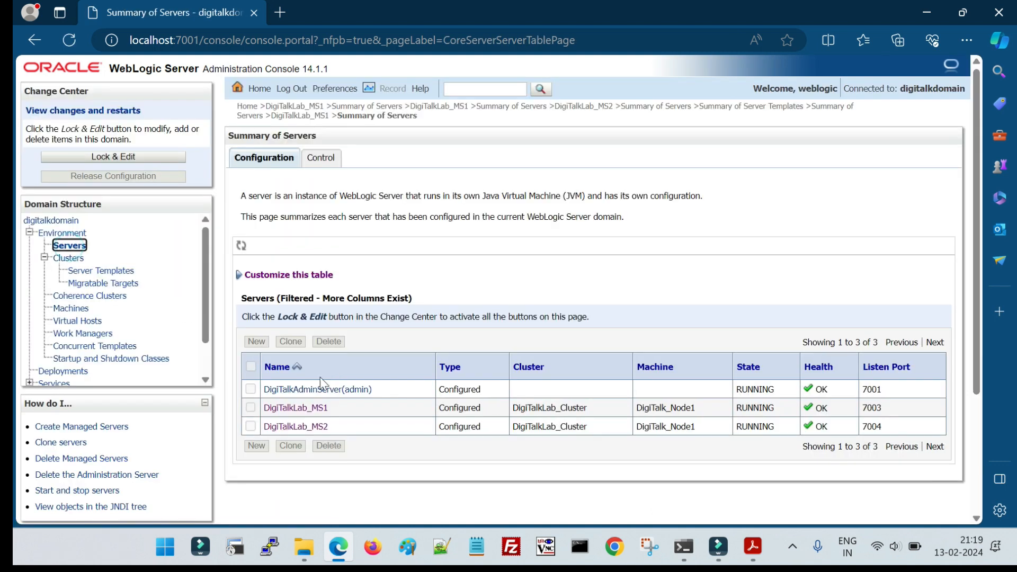
click(300, 427)
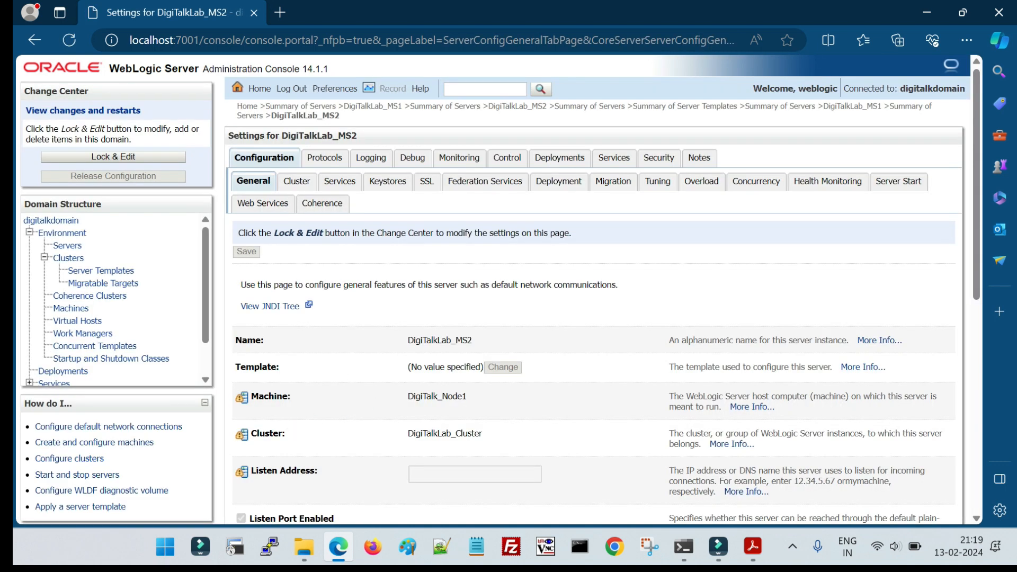
drag(246, 367, 470, 367)
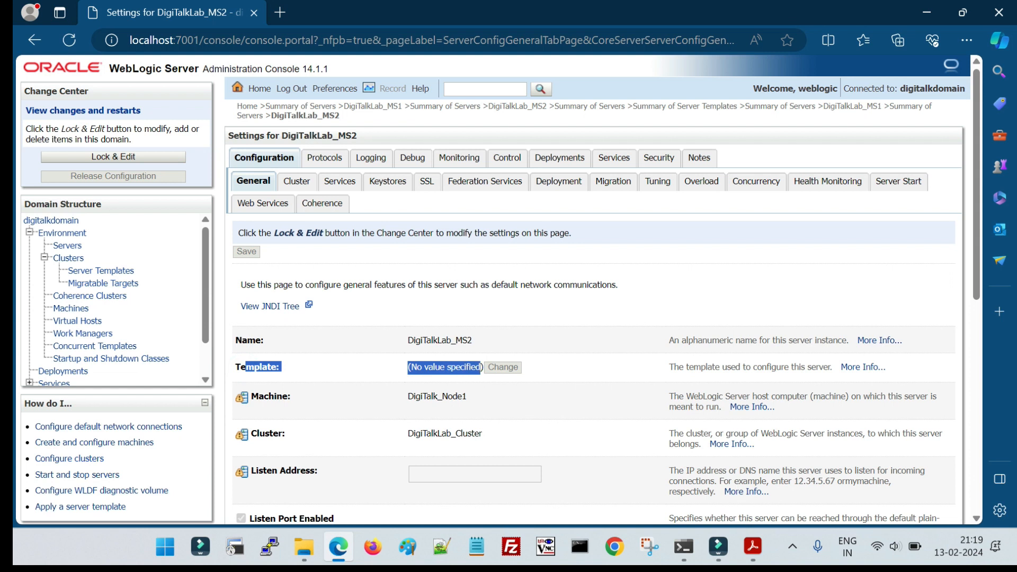
Open the Tuning settings of DigiTalkLab_MS1 and lock the domain configuration for editing
click(69, 245)
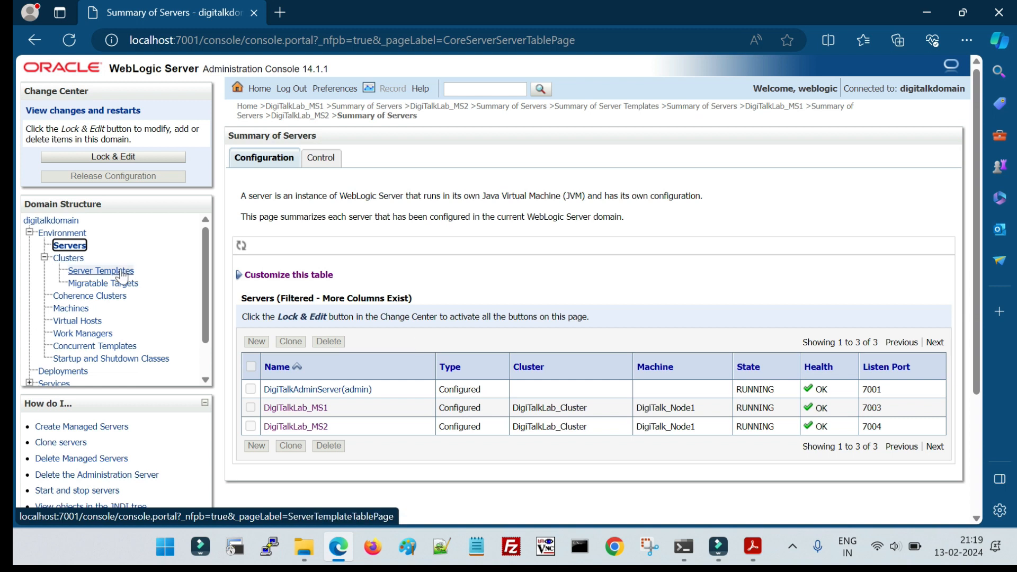
click(298, 407)
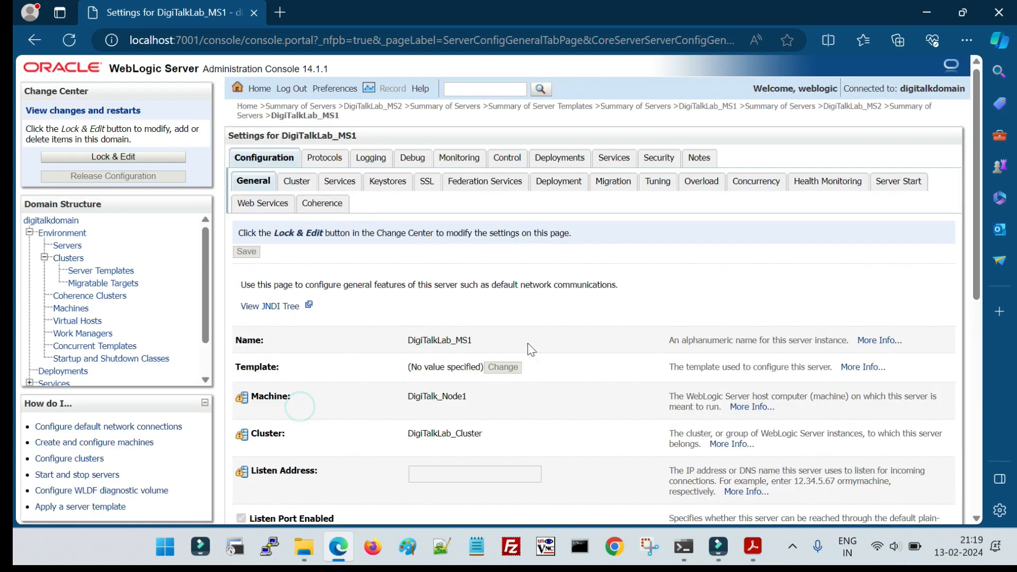
click(662, 185)
scroll(457, 359, down, 3)
scroll(457, 358, up, 3)
click(125, 169)
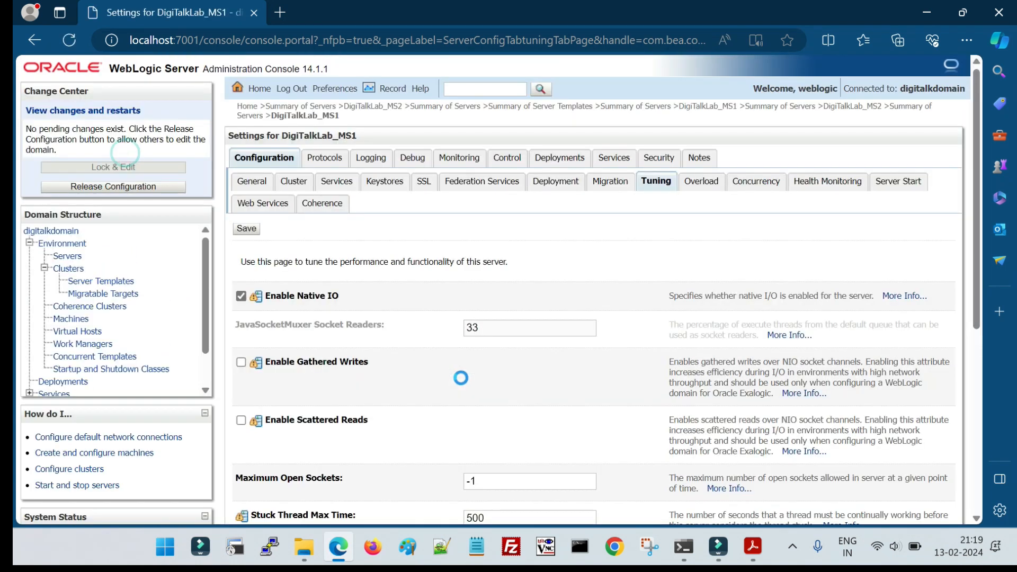
Set the Stuck Thread Max Time of DigiTalkLab_MS1 to 600 seconds, save it and activate the changes
scroll(461, 377, down, 6)
double_click(503, 191)
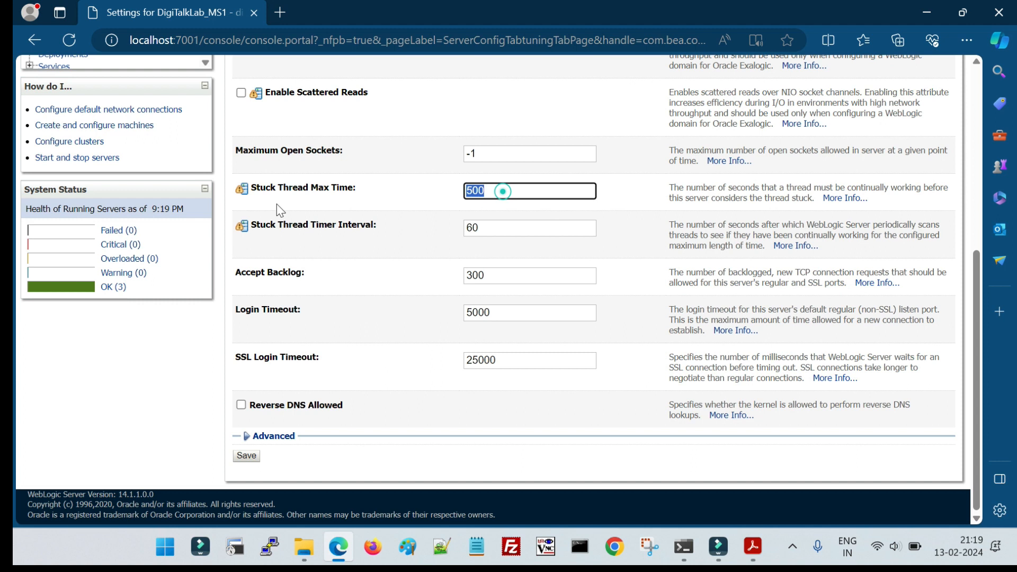
text(600)
key(Return)
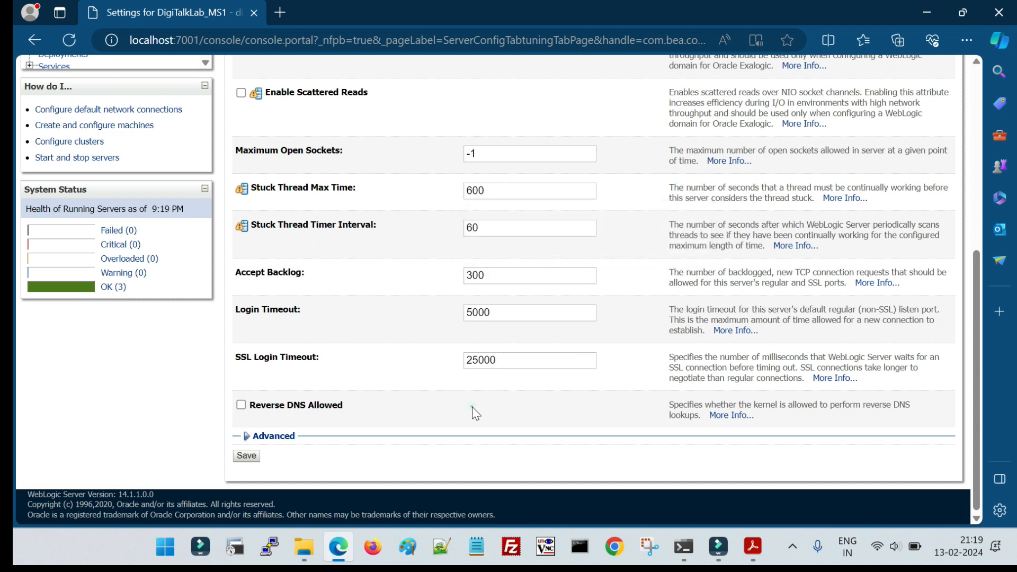
click(247, 229)
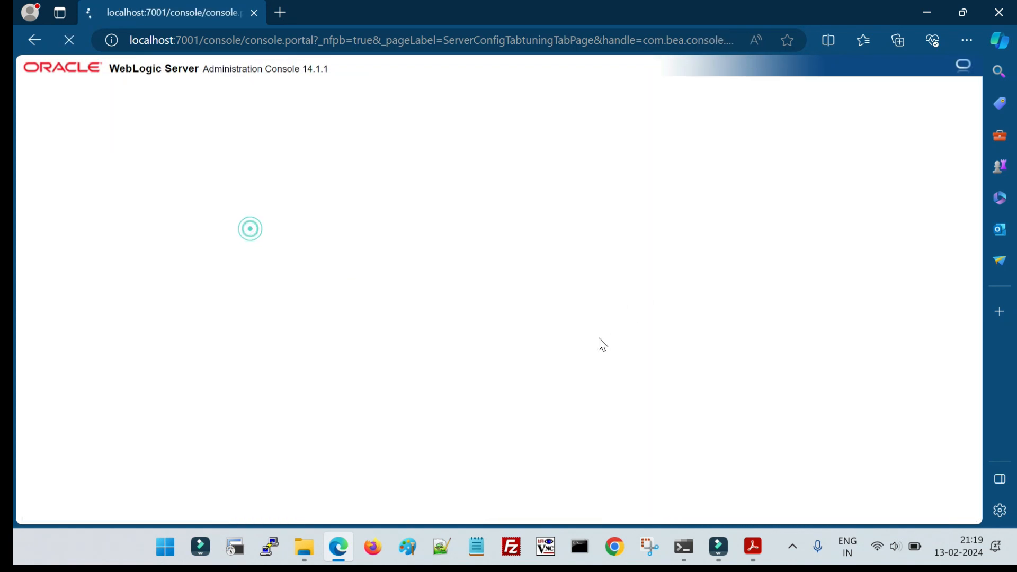
click(142, 157)
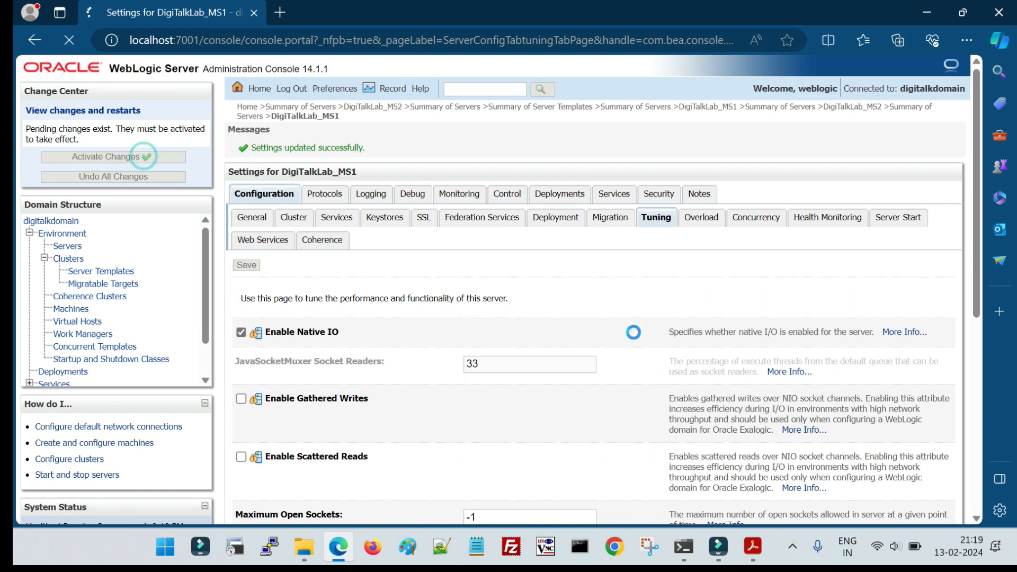
Force an immediate shutdown of DigiTalkLab_MS1 and recheck its state in the servers summary
click(69, 245)
click(334, 160)
click(250, 374)
click(427, 413)
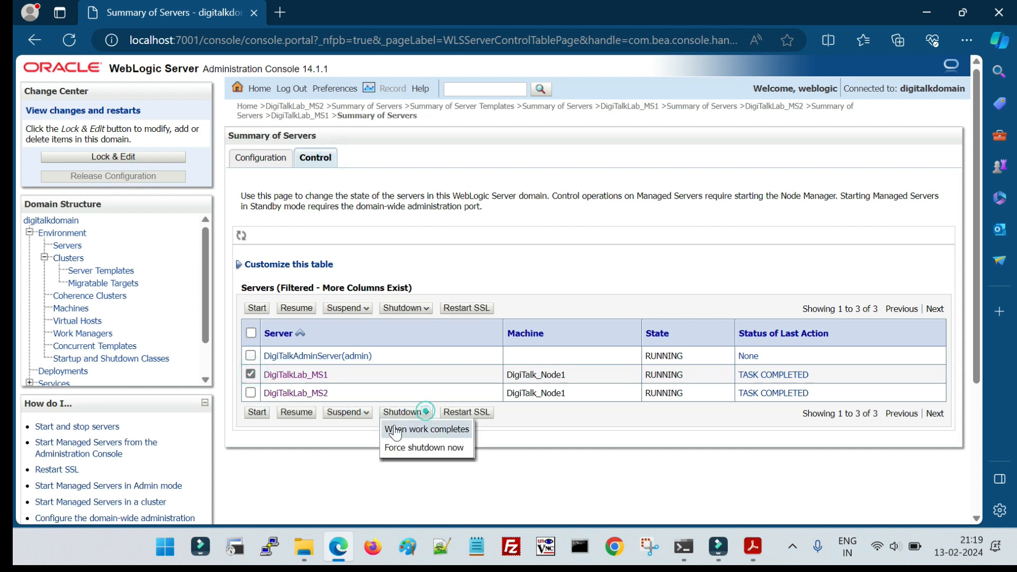
click(422, 446)
click(240, 246)
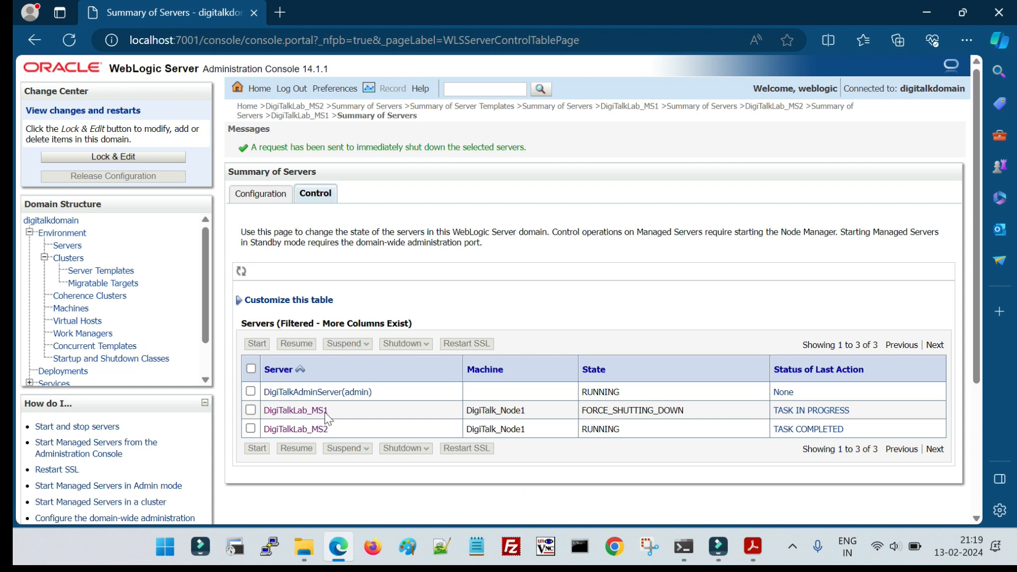
click(71, 245)
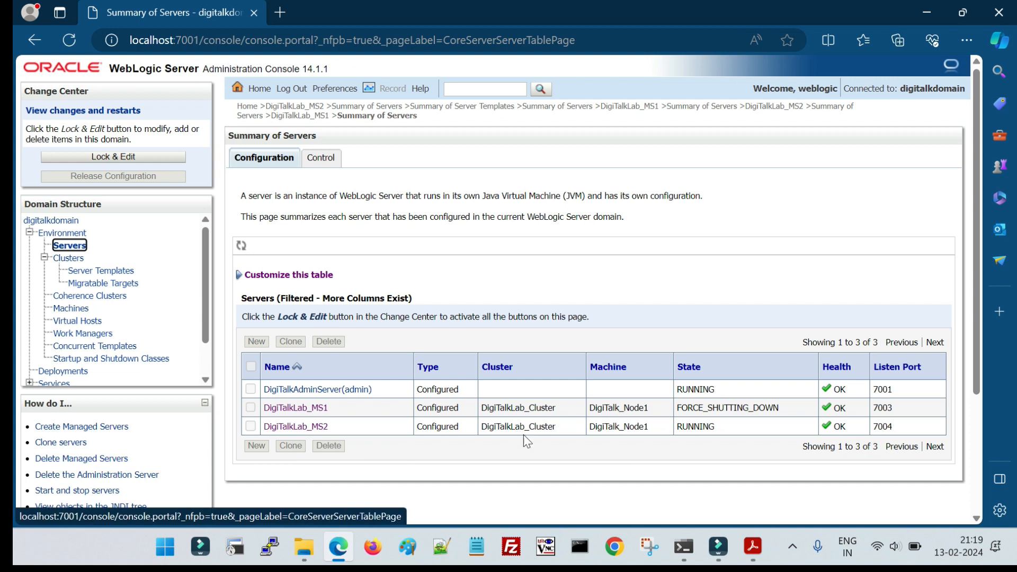
click(74, 246)
Start DigiTalkLab_MS1 again and check its state in the servers summary
click(321, 157)
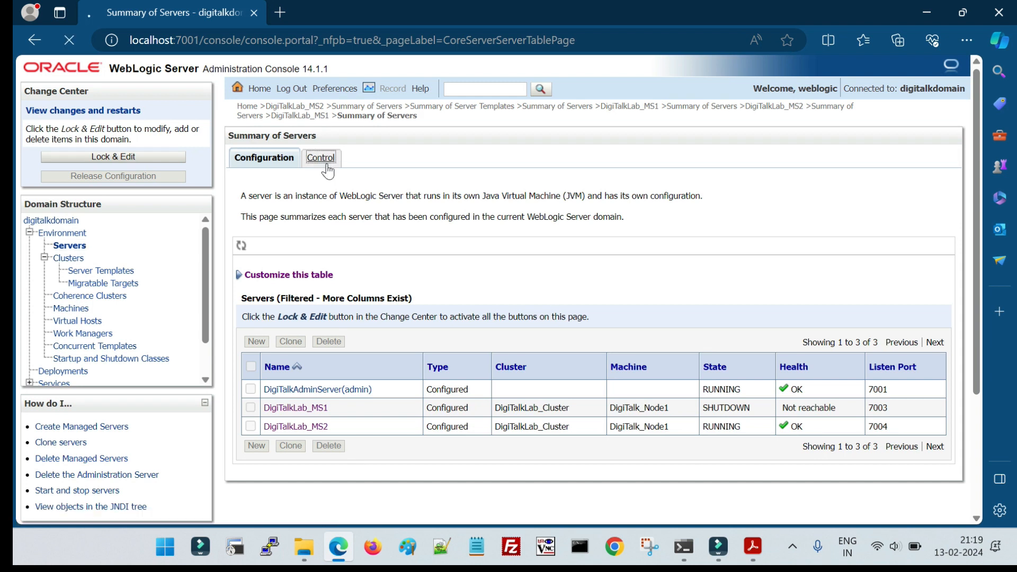
click(251, 374)
click(257, 413)
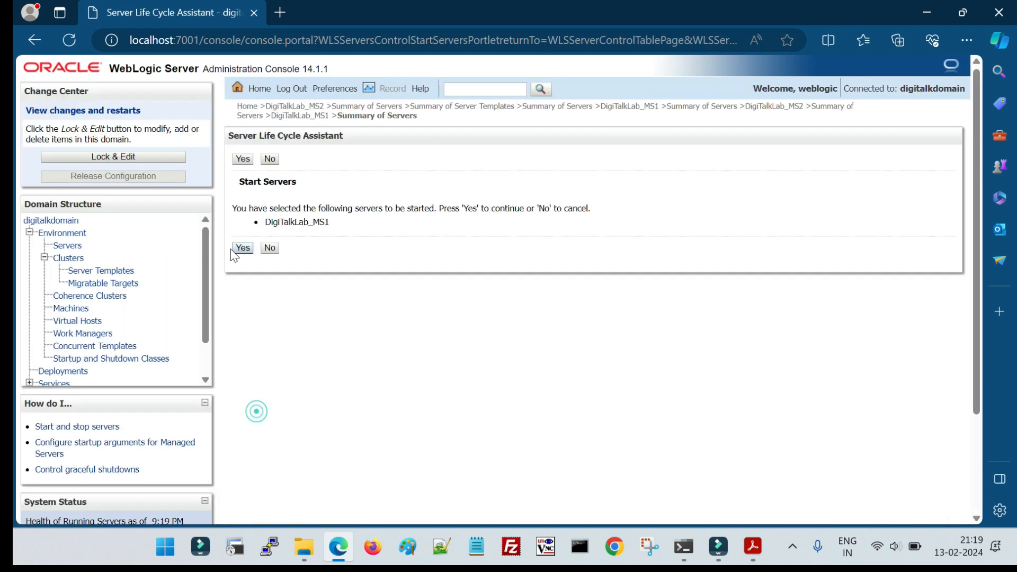
click(240, 248)
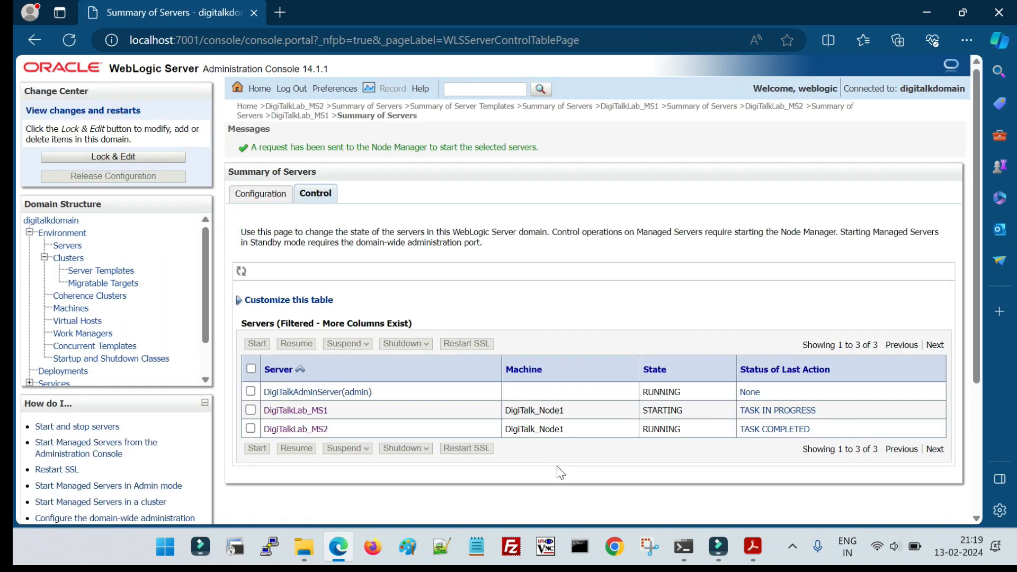
click(67, 245)
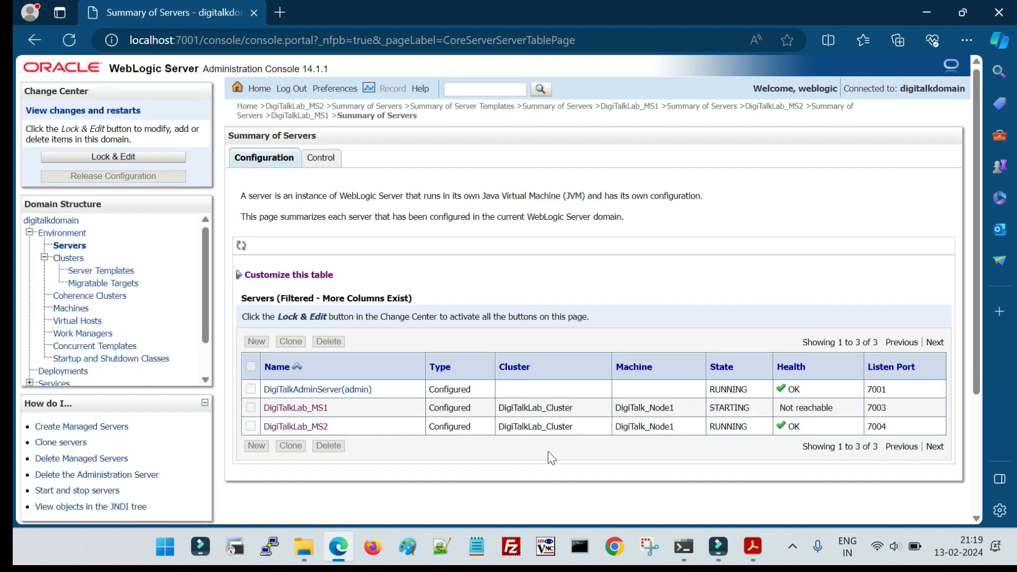
Switch to the Lab-DomainTemplate document in Acrobat and return to its table of contents
click(753, 546)
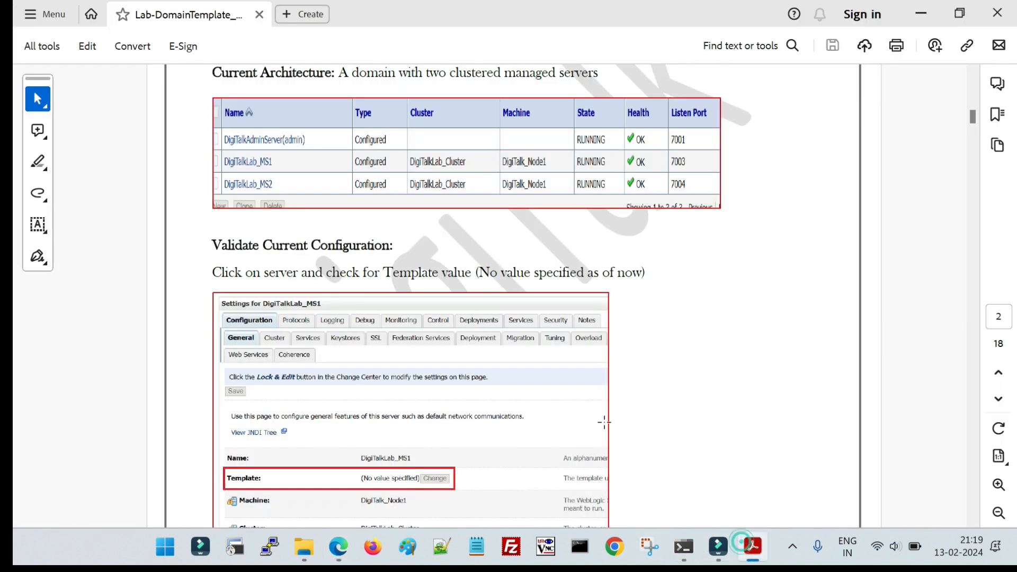
drag(974, 116, 974, 89)
scroll(609, 212, down, 2)
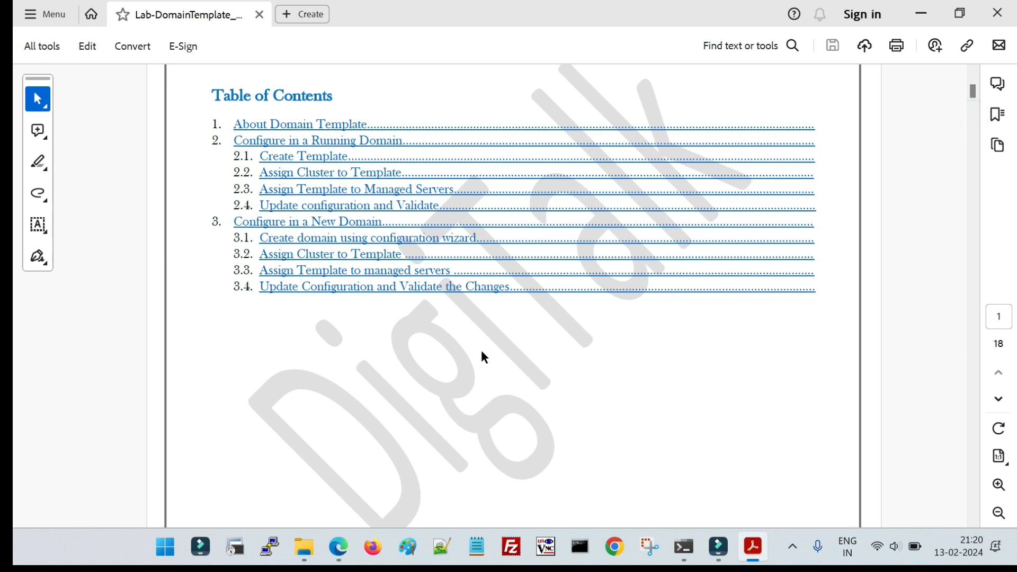
scroll(482, 353, up, 1)
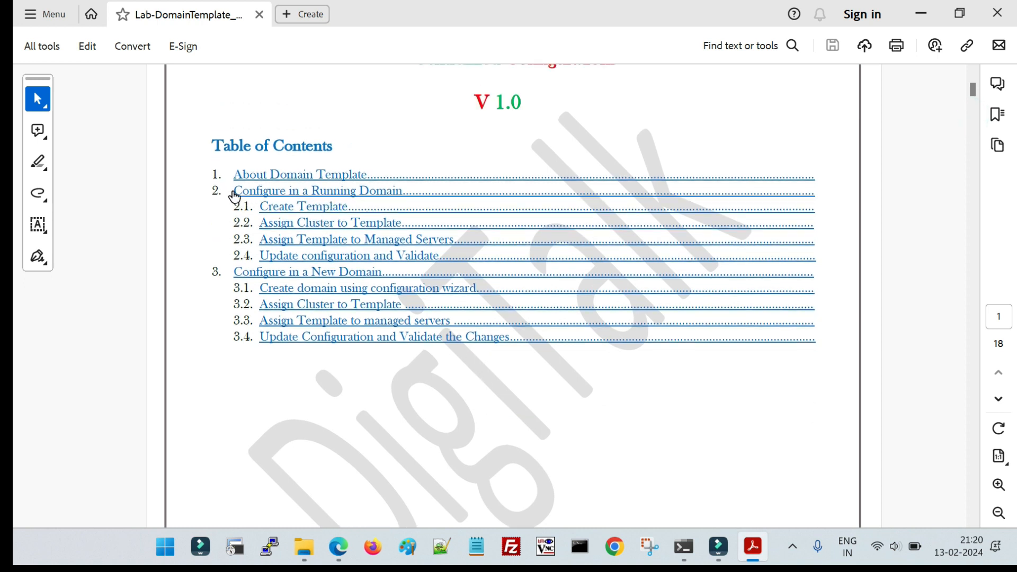
Go through the contents entry Configure in a Running Domain and its subsections 2.1 to 2.4, selecting them in turn
drag(245, 191, 815, 191)
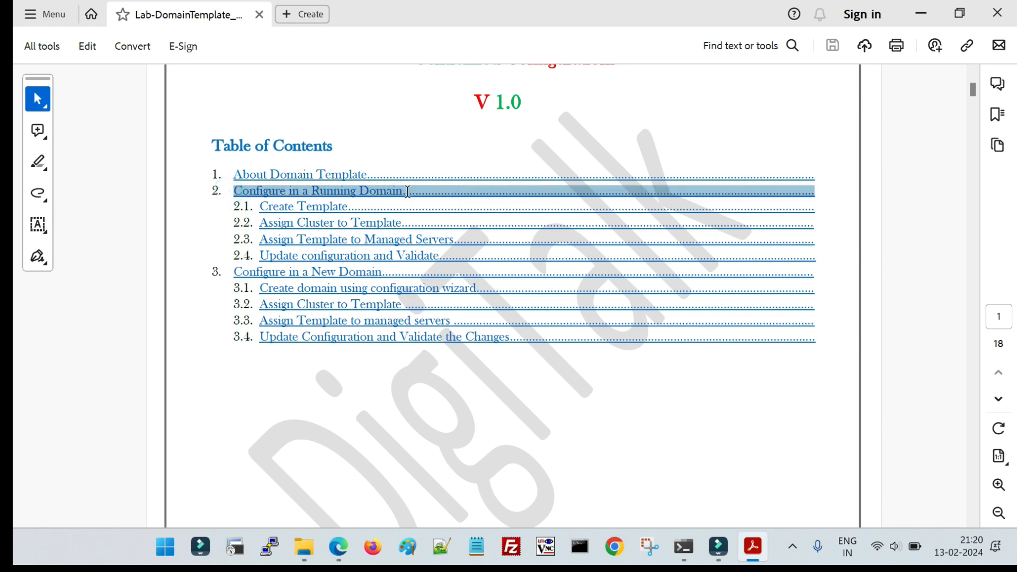
click(264, 454)
drag(236, 207, 363, 208)
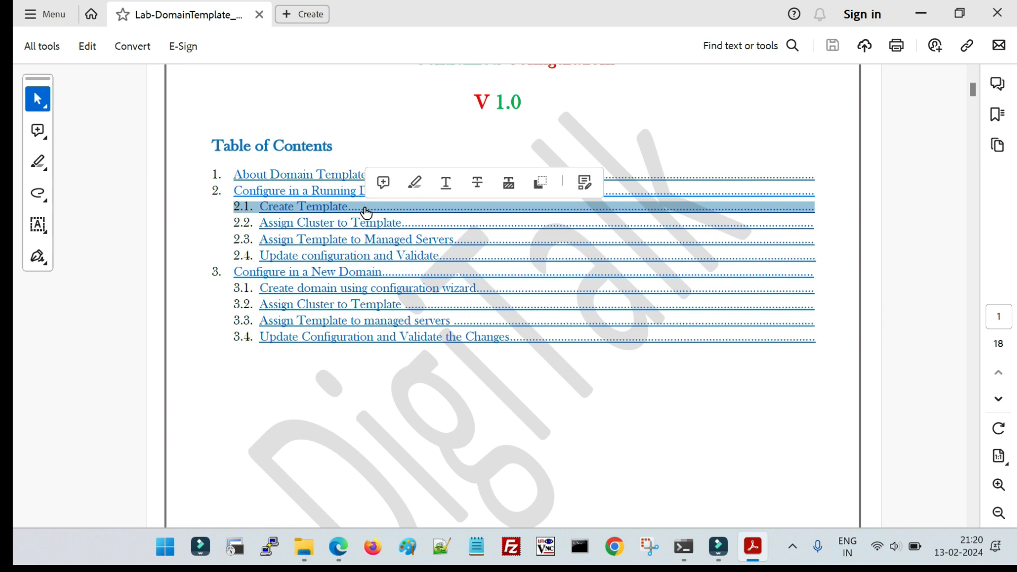
click(353, 401)
drag(233, 222, 419, 227)
drag(236, 240, 449, 239)
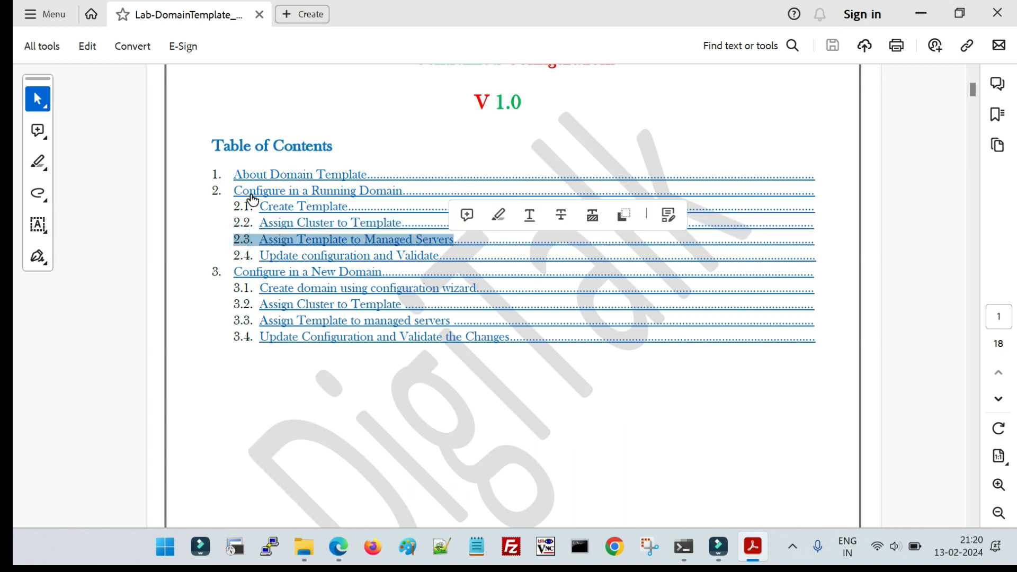
drag(234, 258, 446, 259)
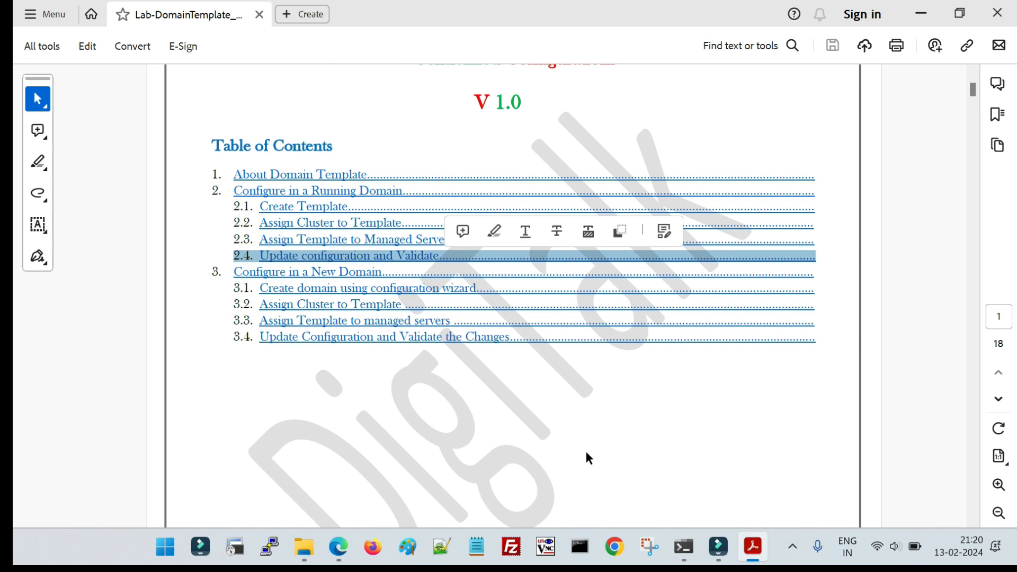
click(532, 457)
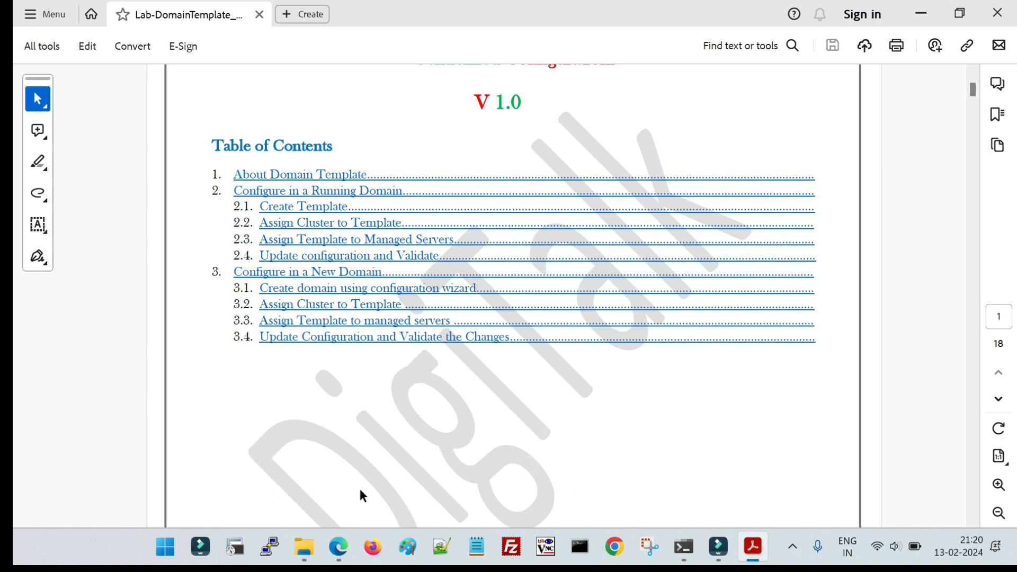
Switch to the WebLogic console in Edge, check the Stuck Thread Max Time in DigiTalkLab_MS1's tuning settings, and return to the servers summary
click(339, 546)
click(63, 246)
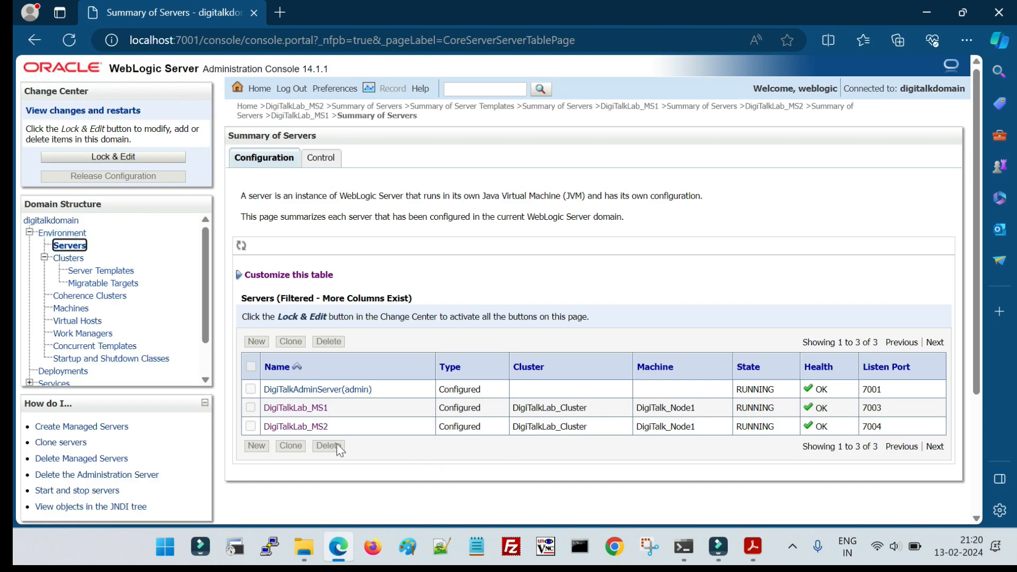
click(295, 407)
click(656, 182)
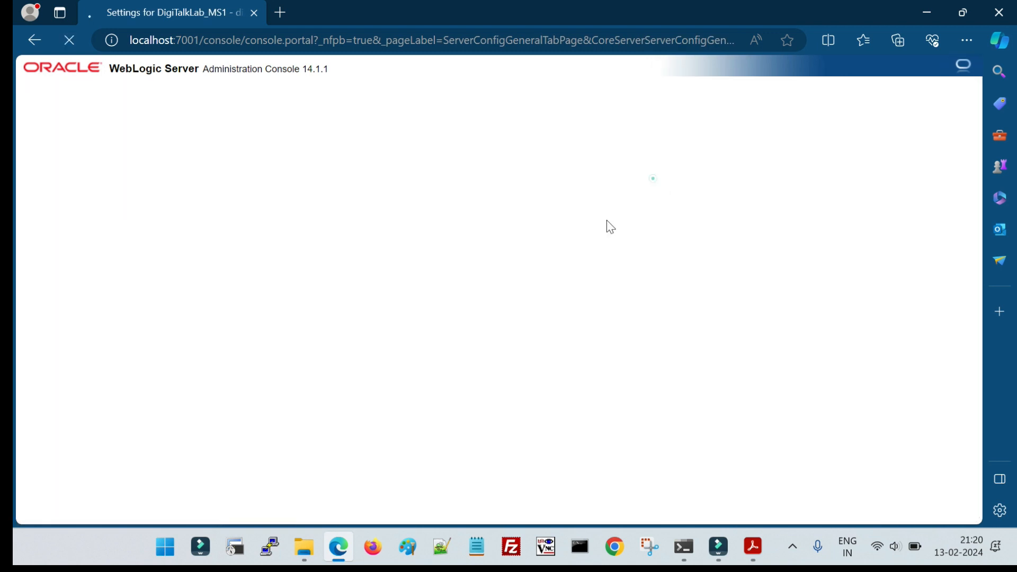
scroll(399, 411, down, 5)
scroll(404, 418, down, 1)
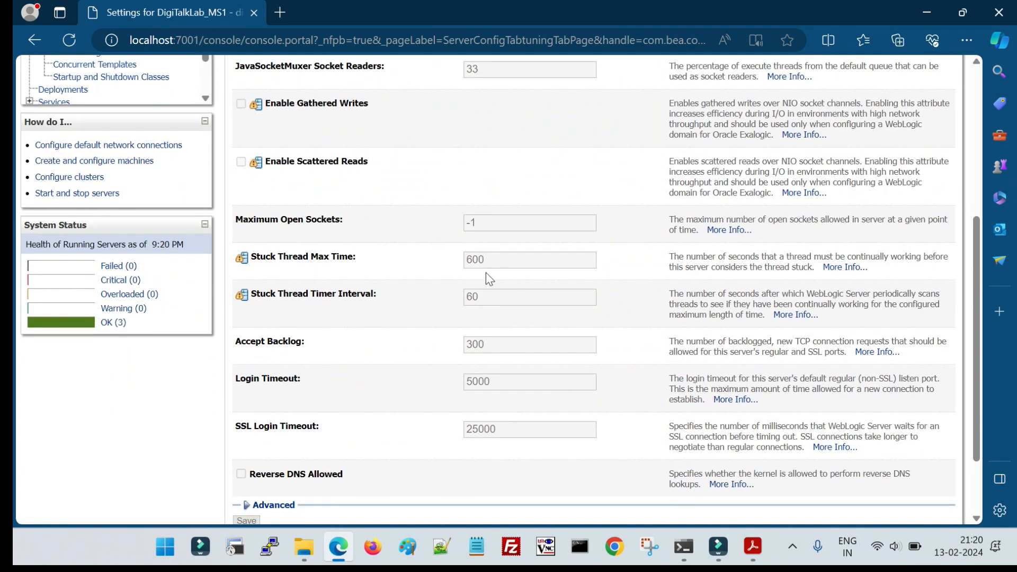
double_click(472, 262)
middle_click(366, 373)
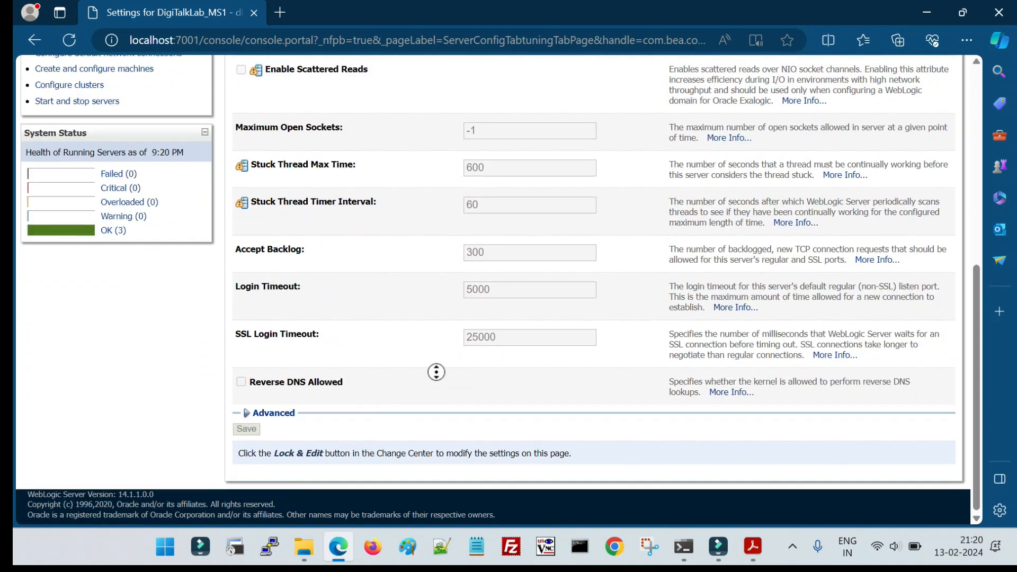
click(361, 358)
scroll(363, 402, up, 5)
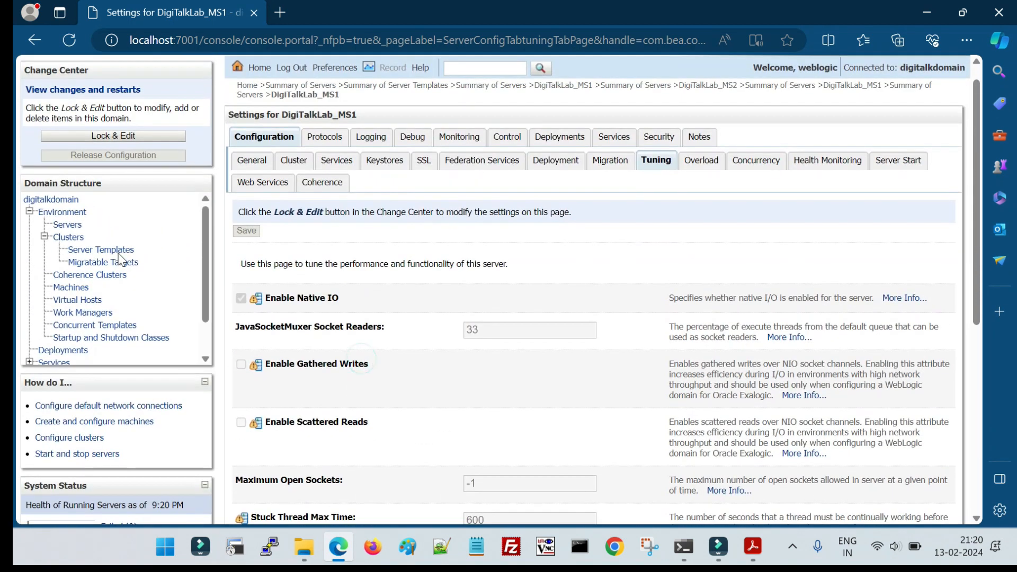
click(70, 225)
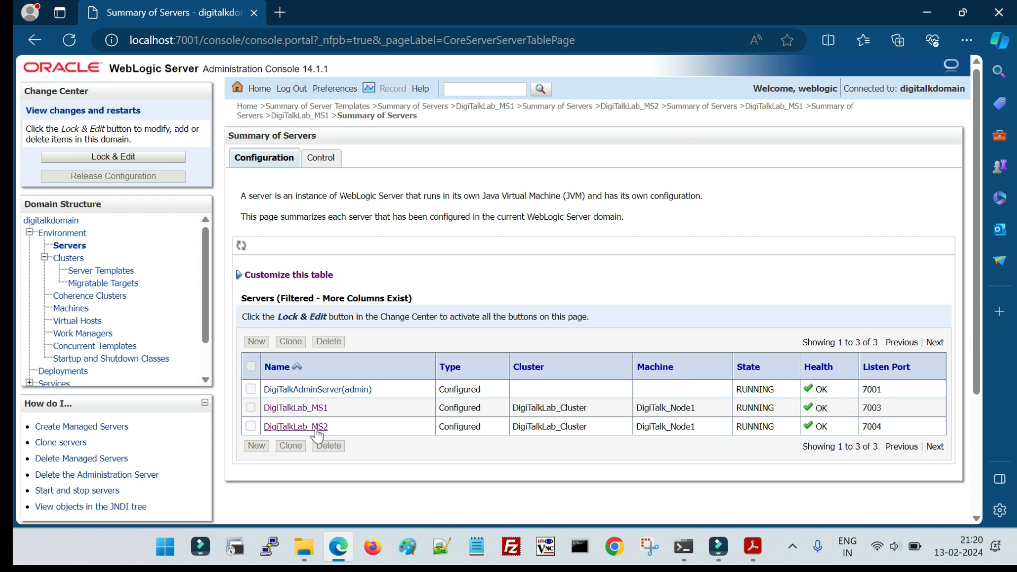
Look through the tuning settings of managed server DigiTalkLab_MS2 and return to the servers summary
click(316, 426)
click(657, 184)
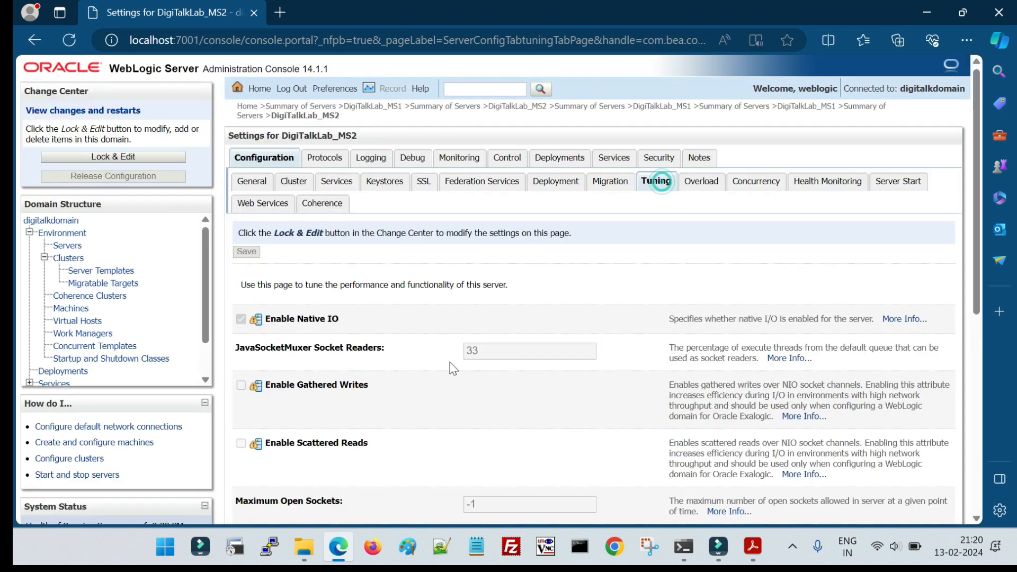
scroll(458, 382, down, 3)
scroll(474, 408, up, 3)
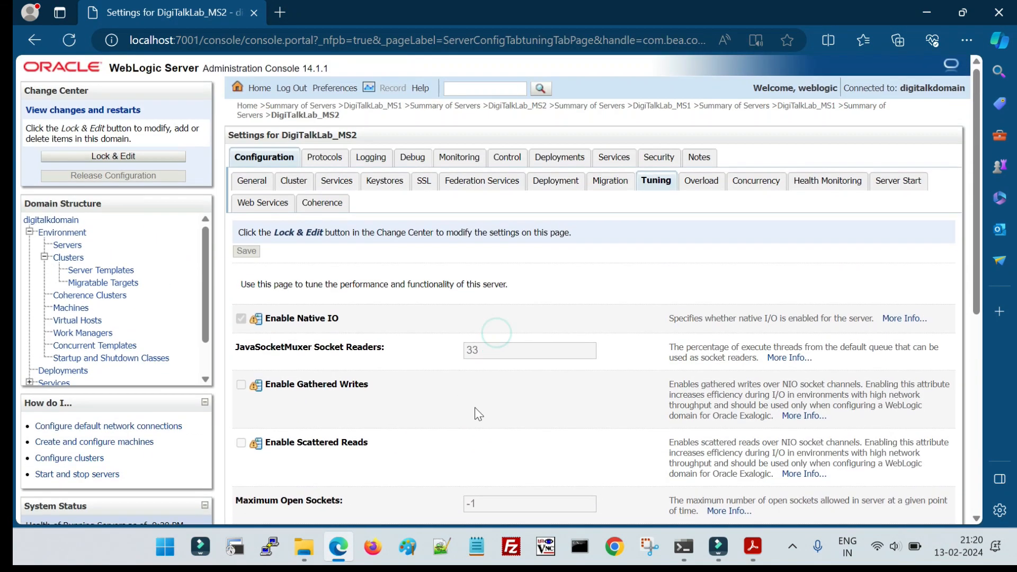
scroll(565, 355, down, 2)
scroll(575, 361, up, 2)
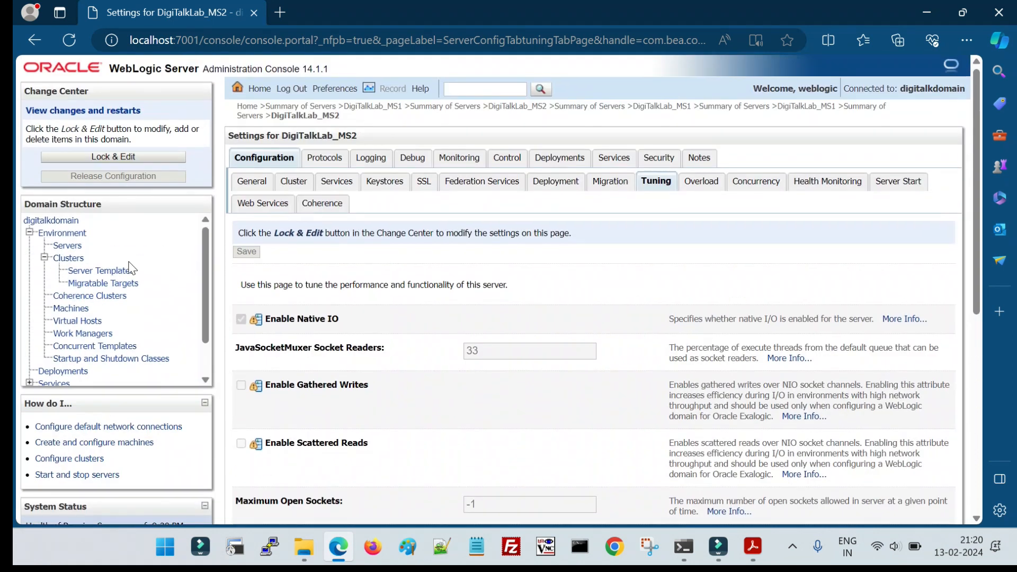
click(67, 246)
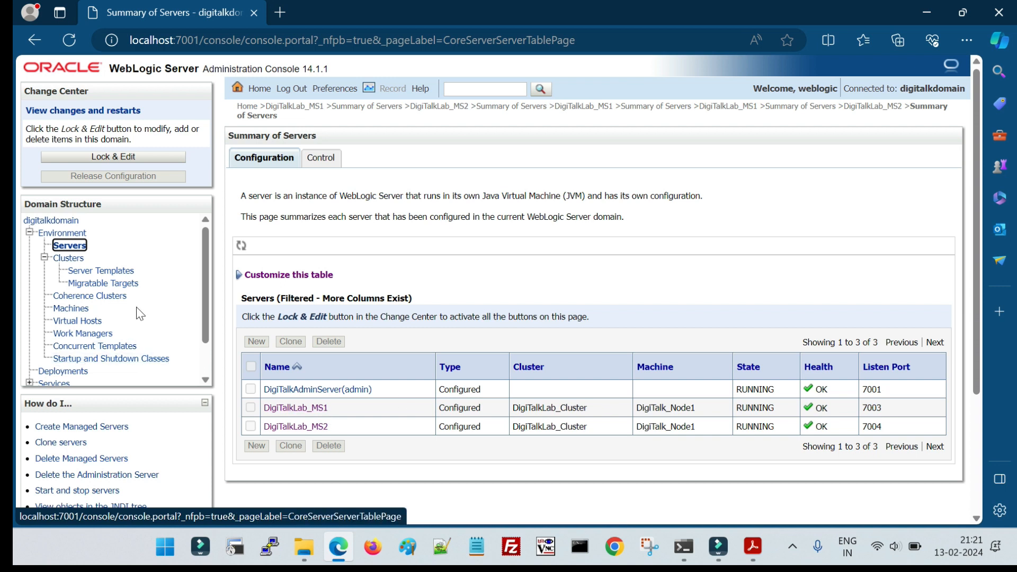
Lock the domain configuration for editing and create a server template with the name ServerTemplate-0
click(109, 270)
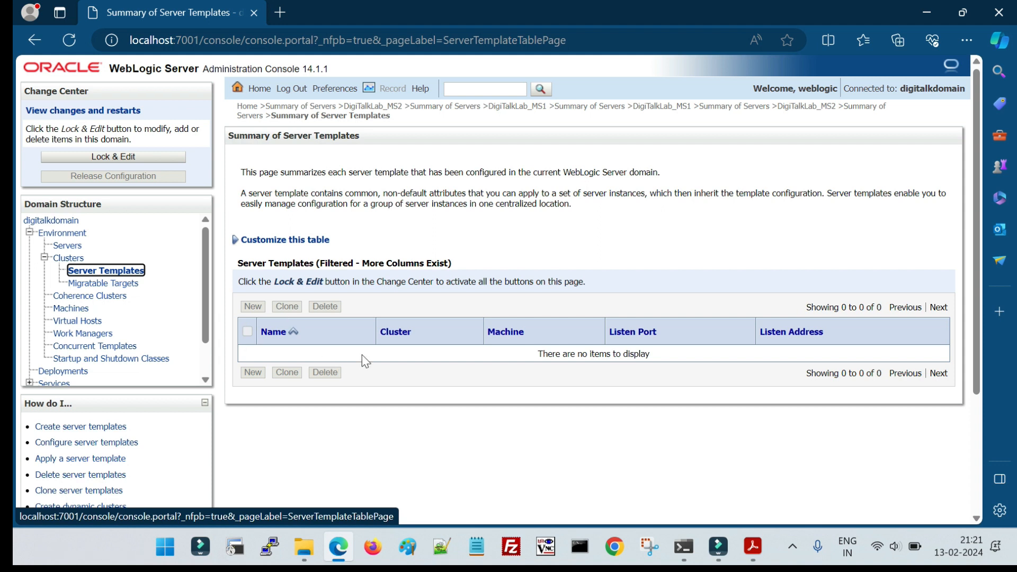
click(114, 156)
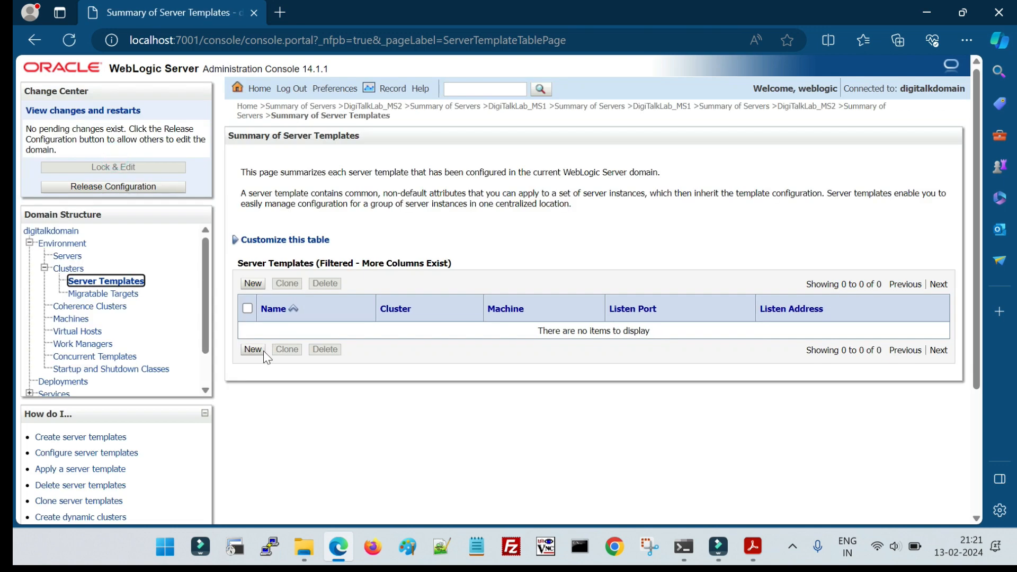
click(252, 353)
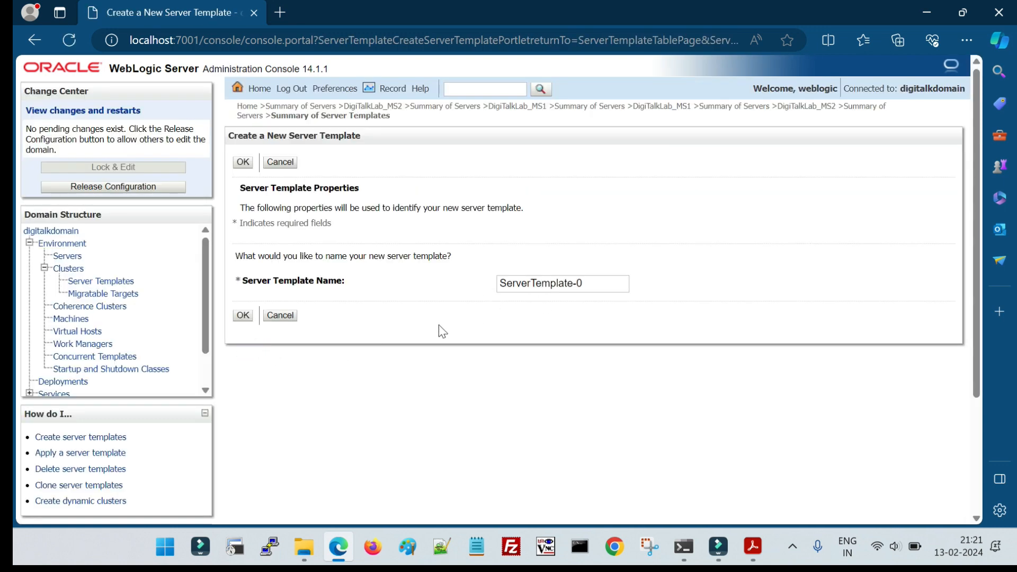
click(243, 315)
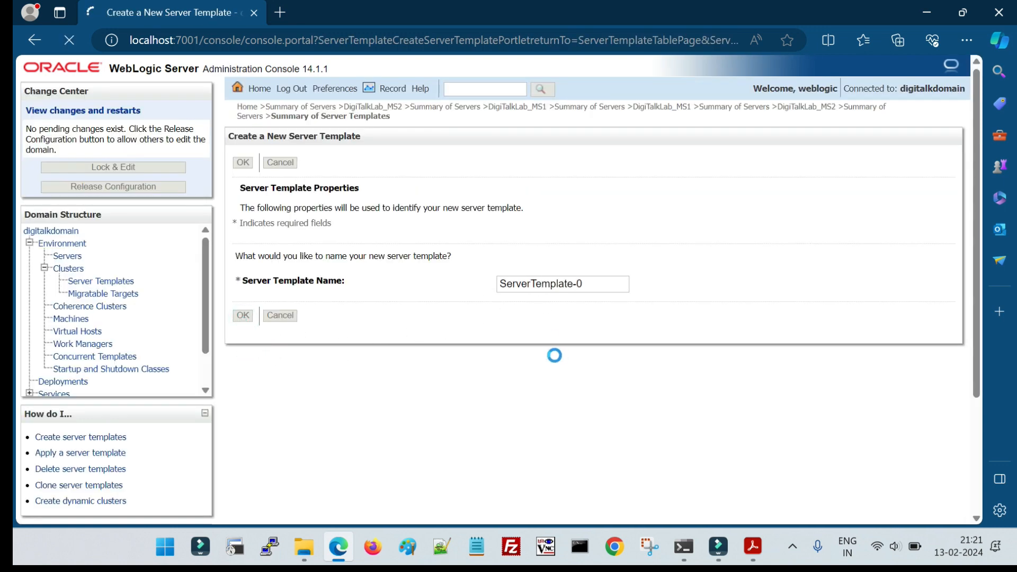
click(362, 404)
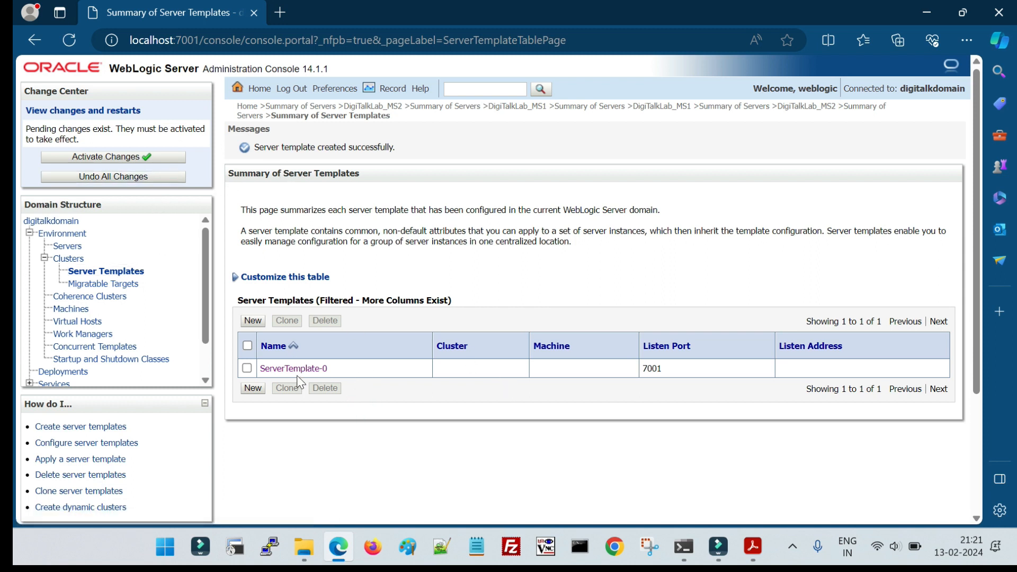
click(371, 387)
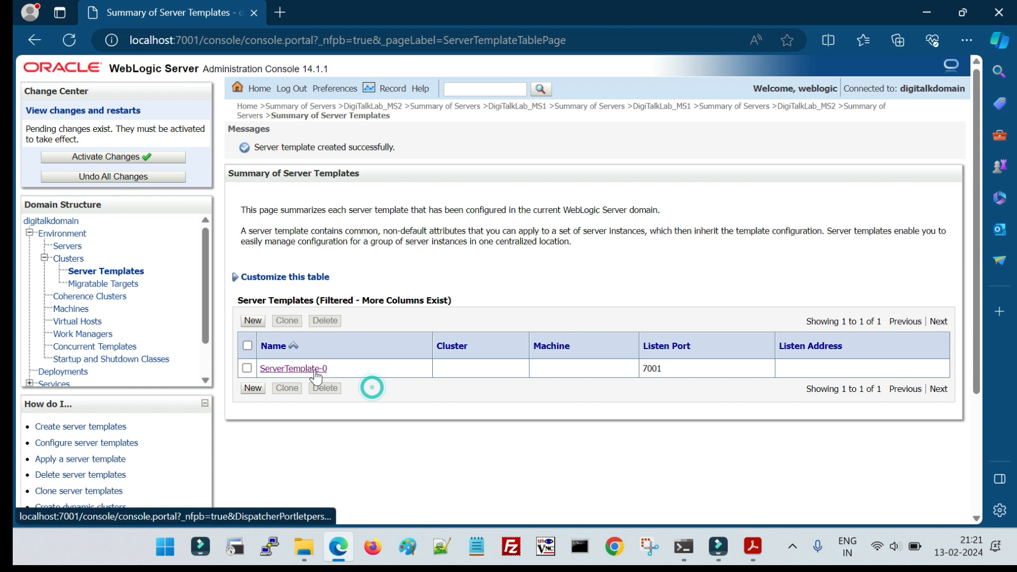
triple_click(343, 369)
click(409, 458)
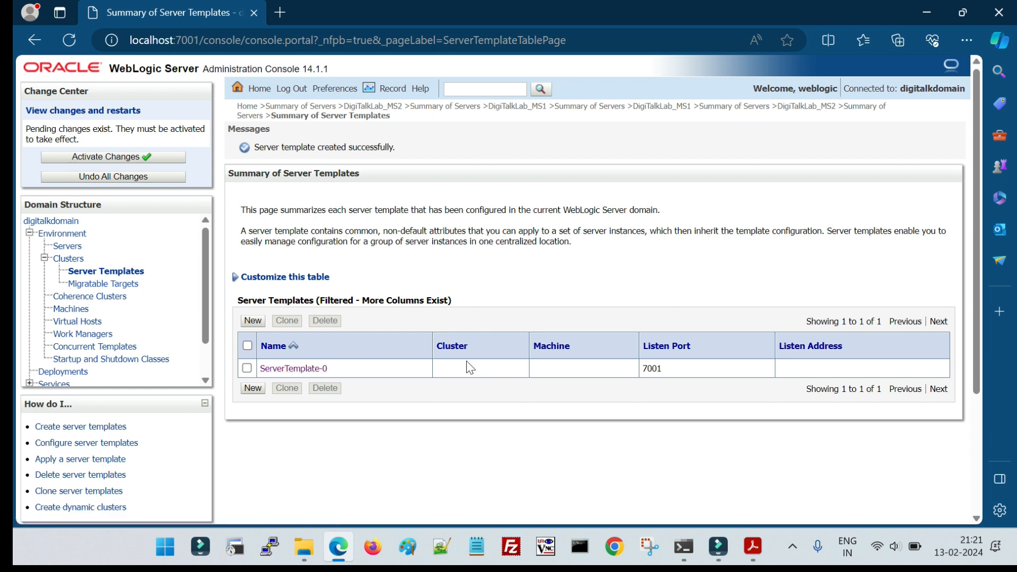
Set the cluster of ServerTemplate-0 to DigiTalkLab_Cluster, save it, and return to the server templates summary
click(291, 368)
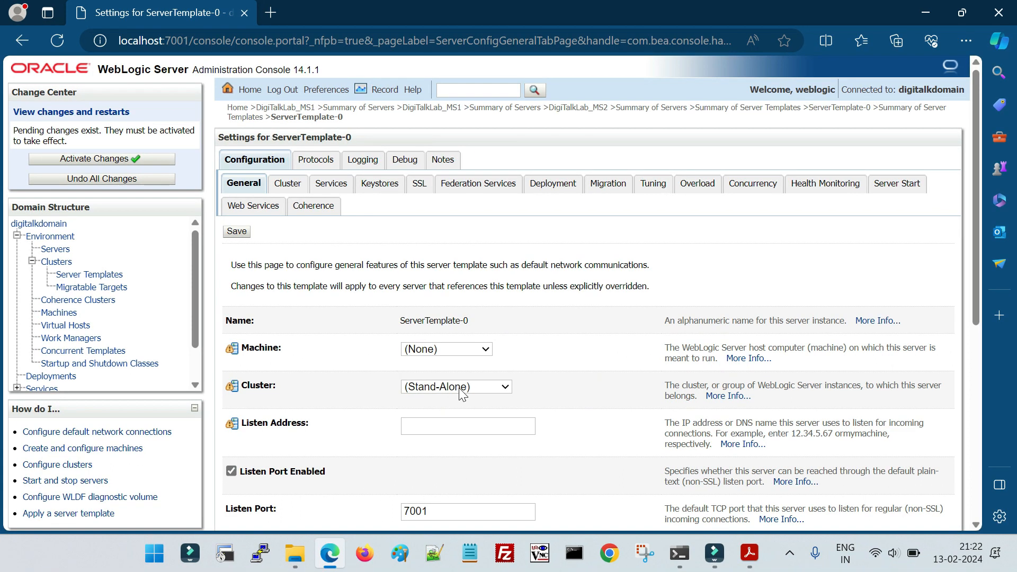
click(459, 388)
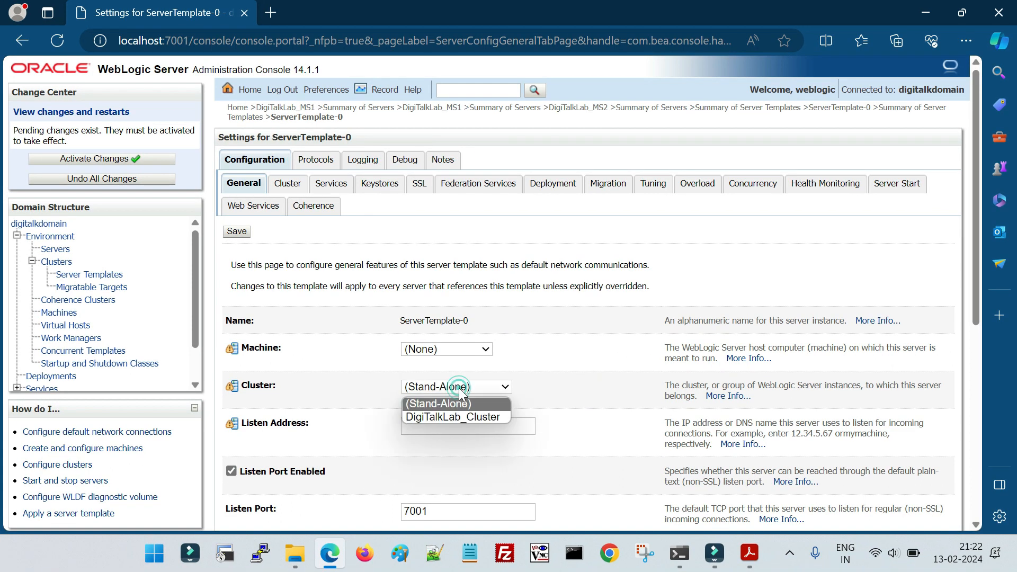
click(460, 417)
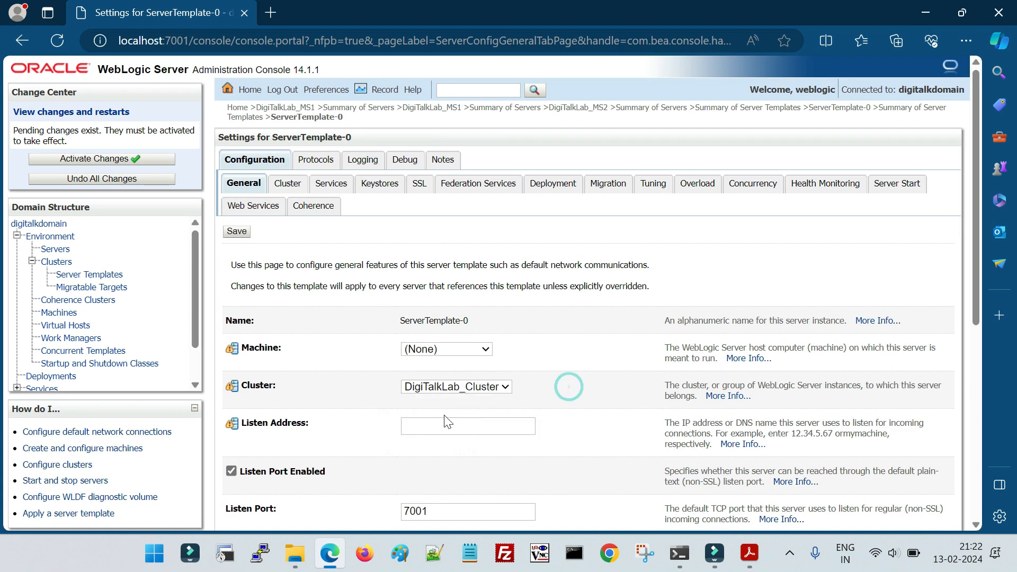
click(237, 232)
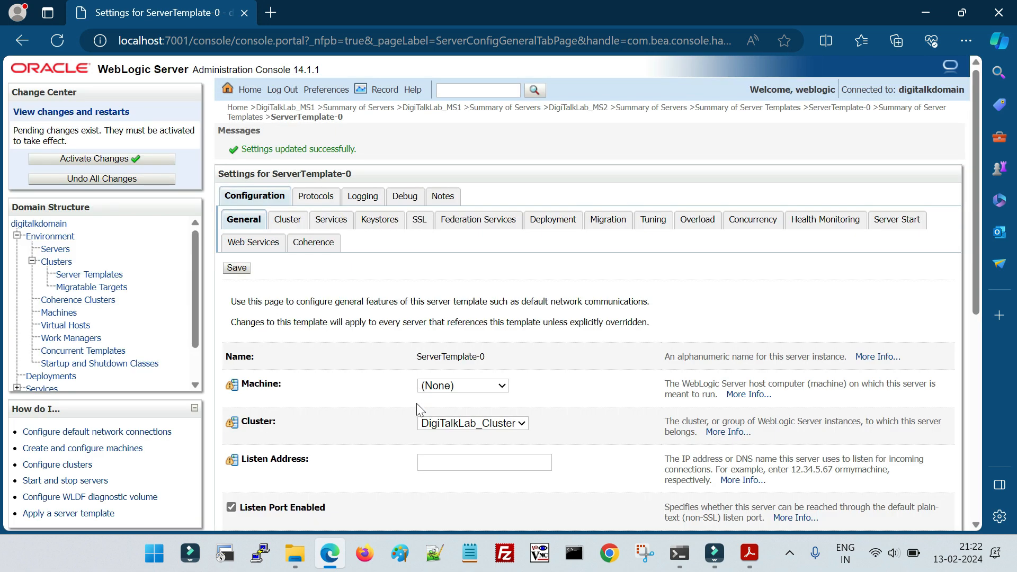
click(90, 274)
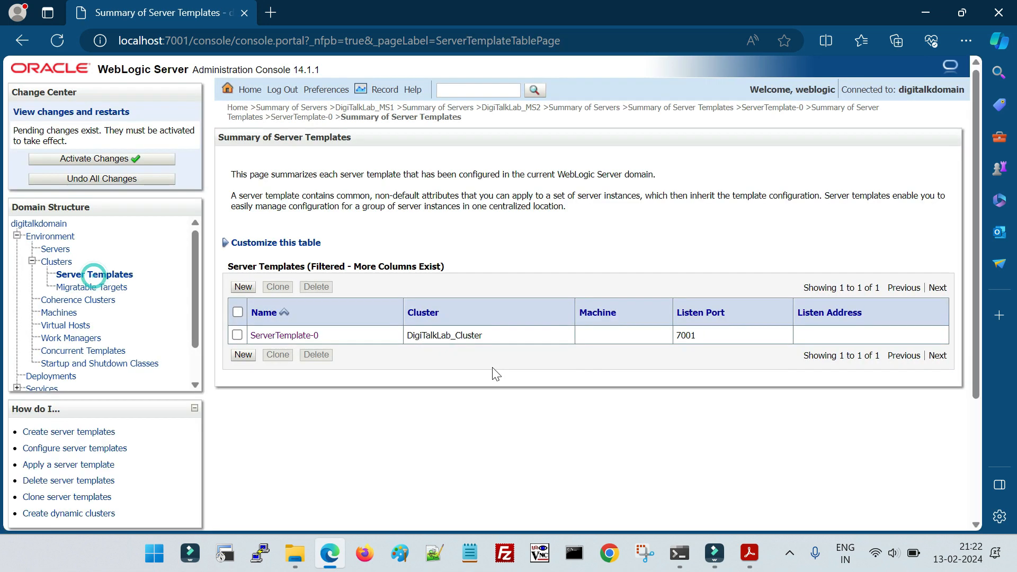
Check the name and cluster of ServerTemplate-0 in the summary table and activate the pending changes
drag(333, 338, 250, 335)
drag(484, 335, 413, 335)
click(433, 402)
click(146, 160)
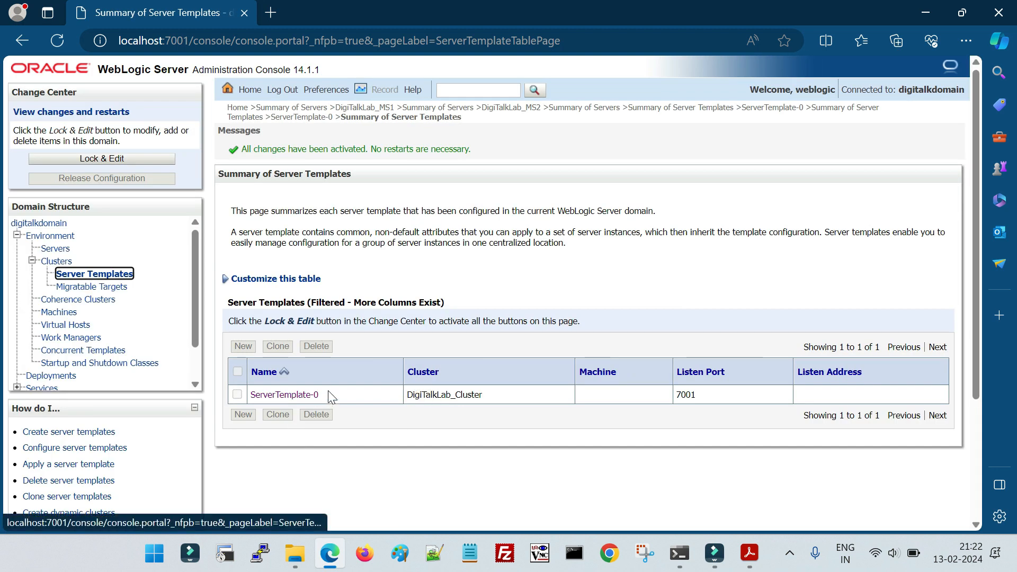
triple_click(331, 397)
double_click(470, 396)
click(440, 454)
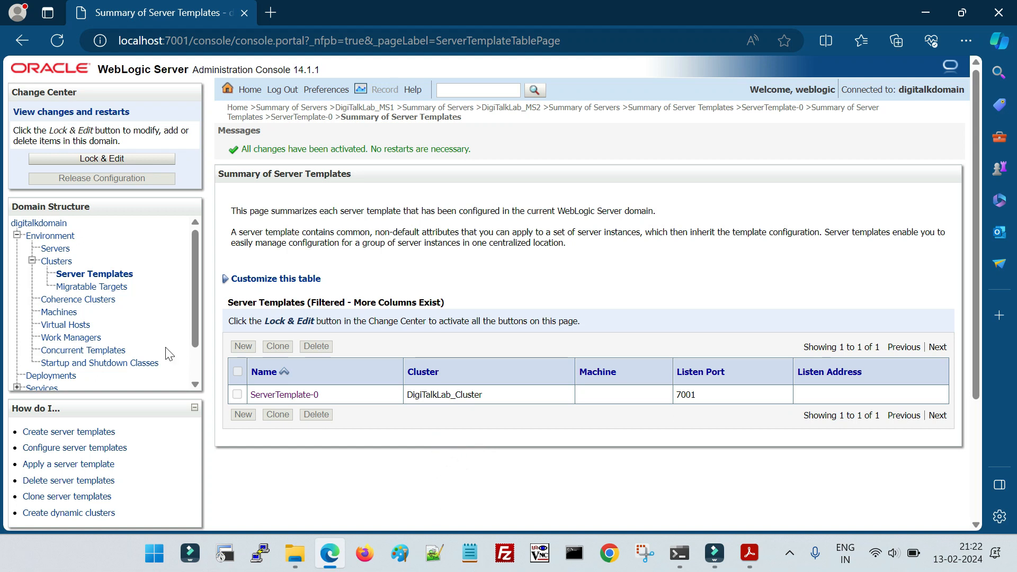
Lock the configuration for editing and assign ServerTemplate-0 as the template of managed server DigiTalkLab_MS1
click(55, 248)
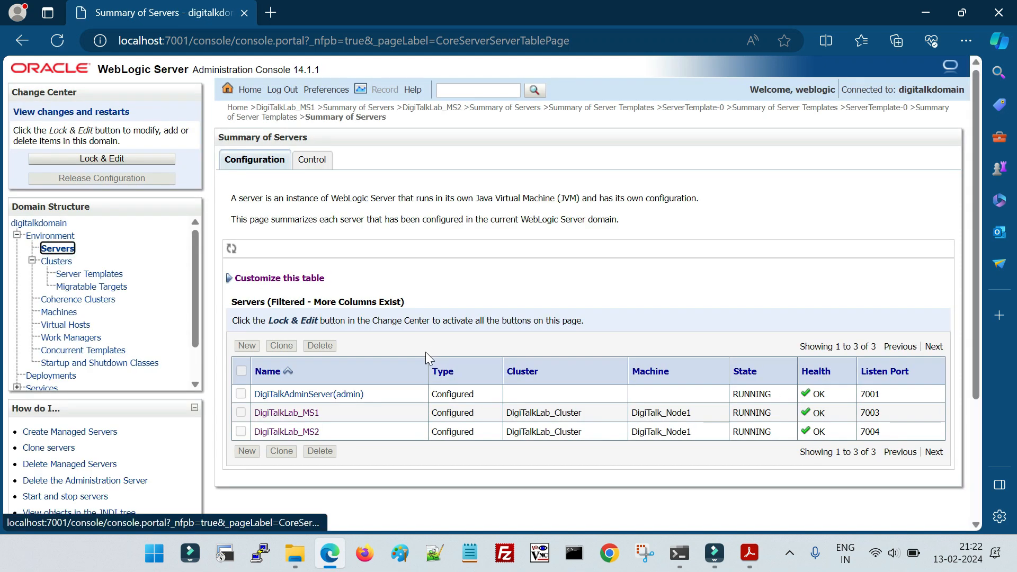
click(290, 412)
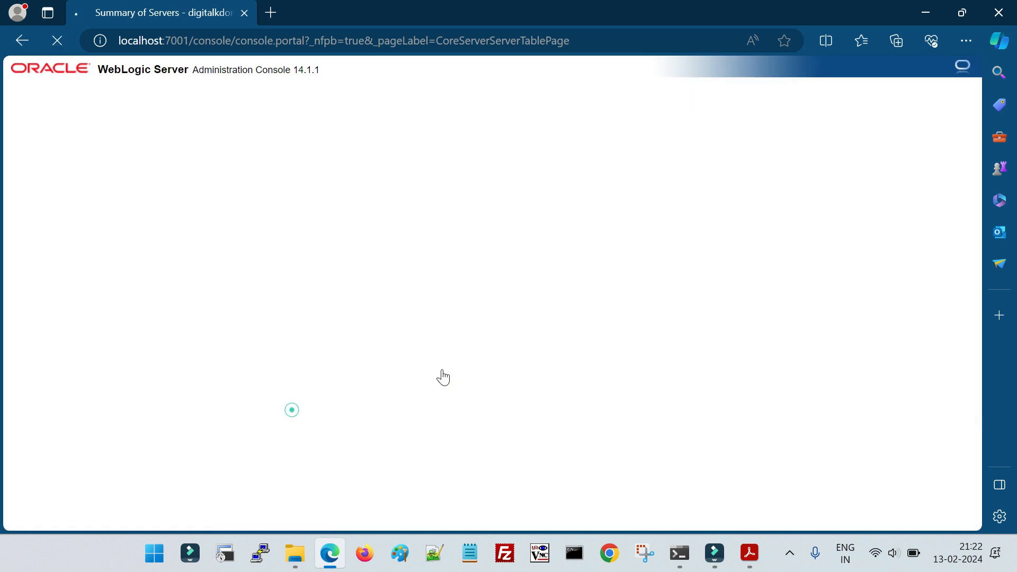
click(123, 159)
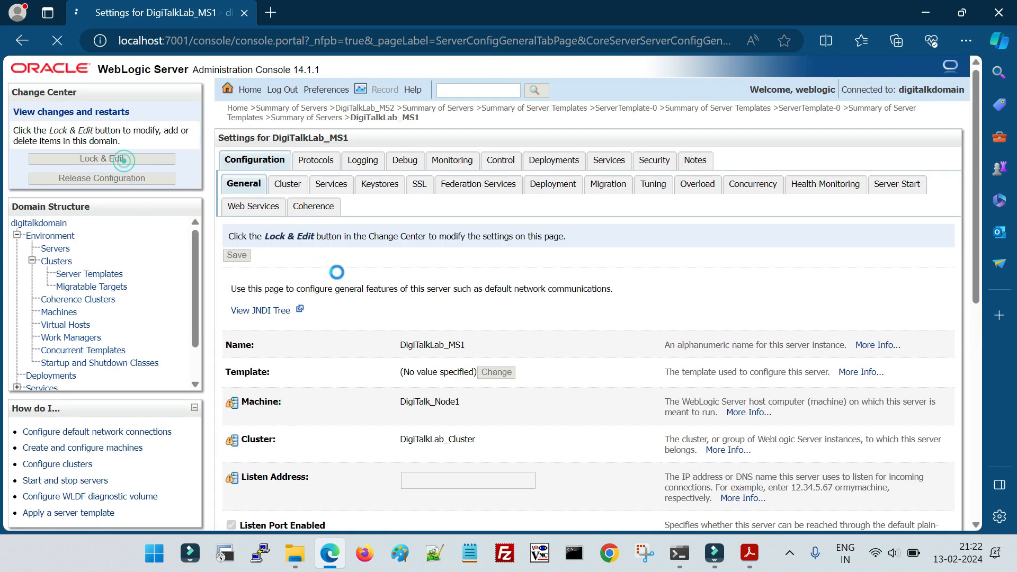
drag(225, 347, 286, 349)
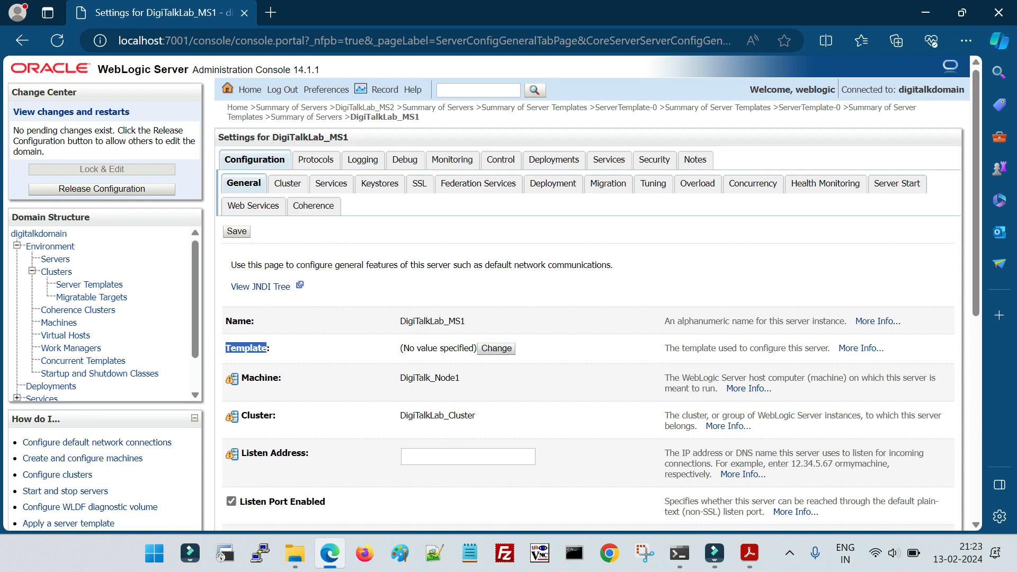
click(497, 349)
click(527, 229)
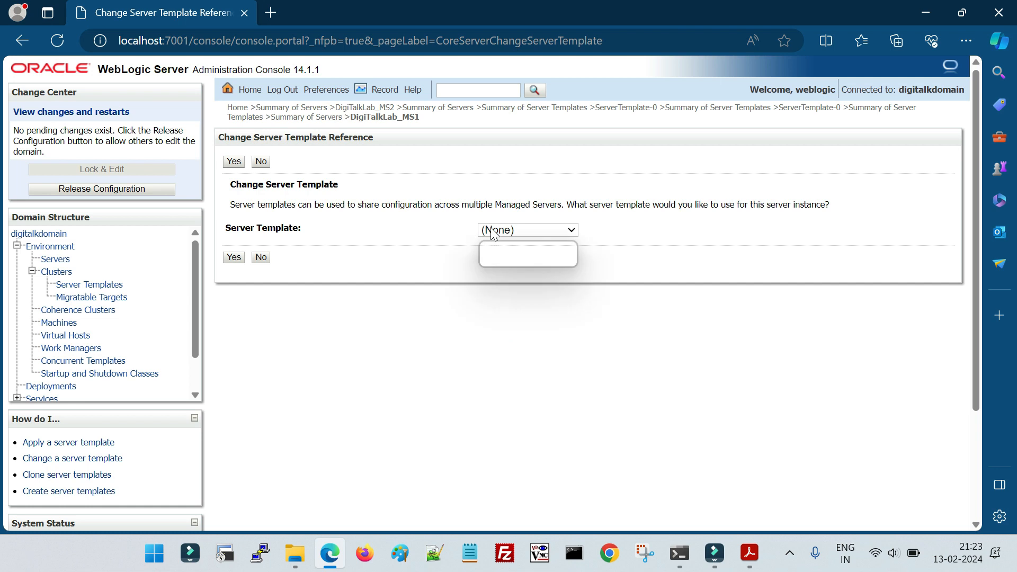
click(513, 260)
click(233, 258)
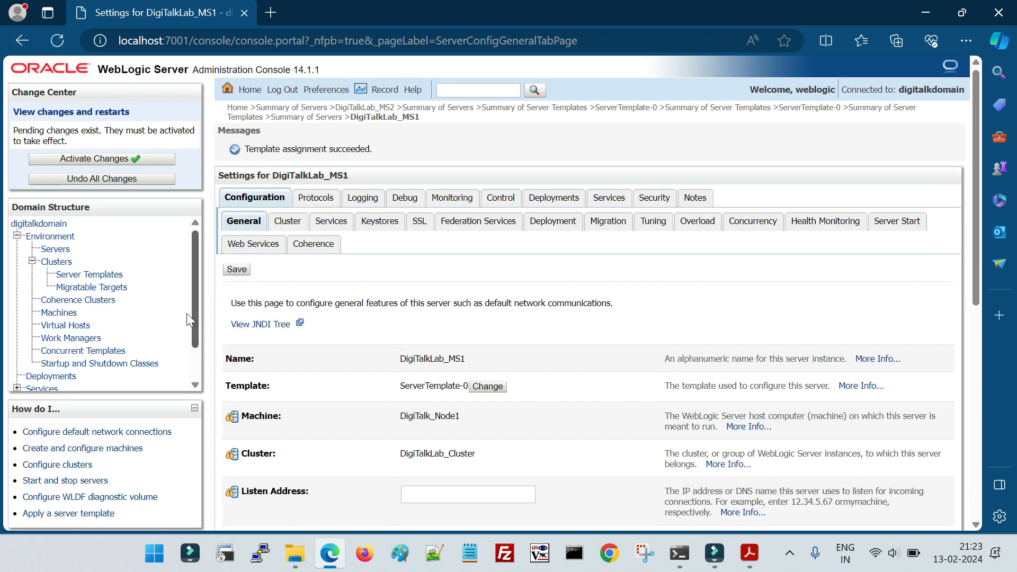
Assign ServerTemplate-0 as the template of managed server DigiTalkLab_MS2
click(292, 408)
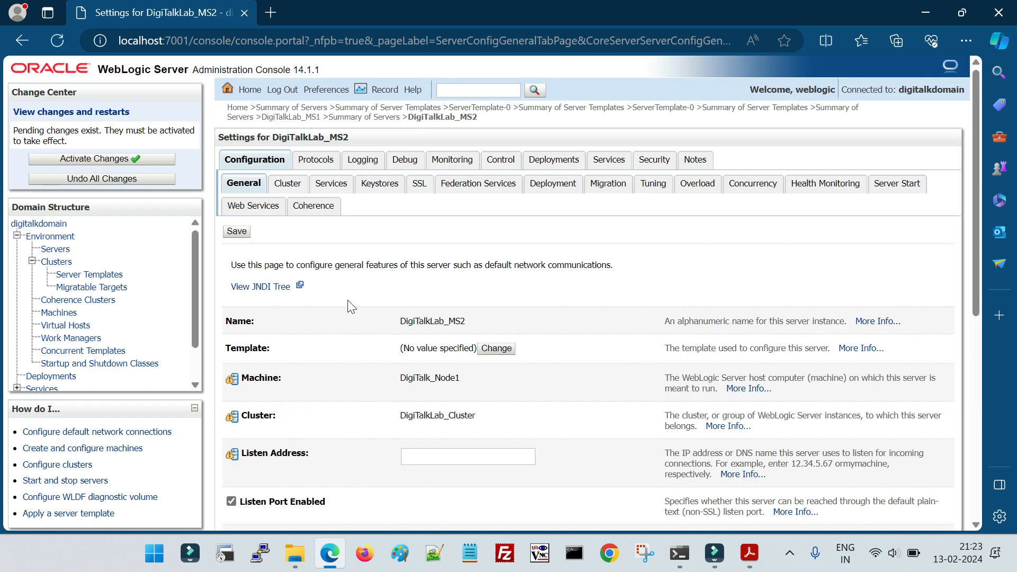
click(497, 348)
click(484, 230)
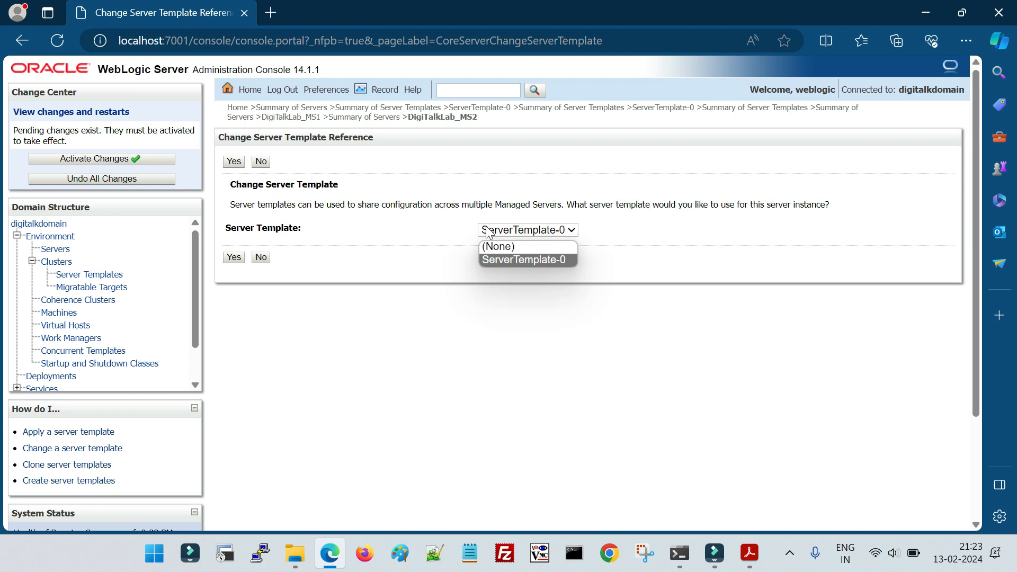
click(513, 258)
click(233, 256)
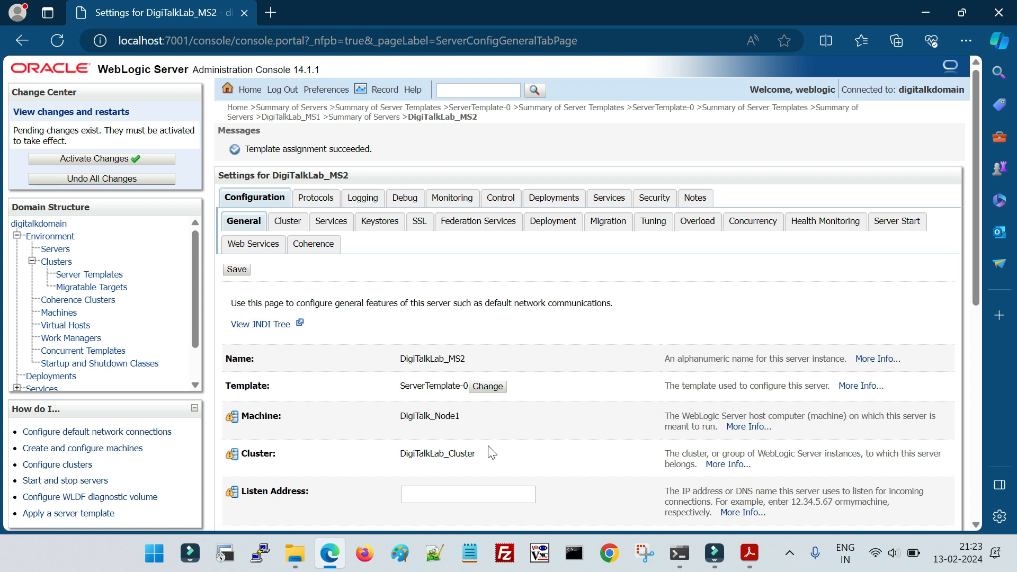
Check the Template field in the general settings of DigiTalkLab_MS1 and DigiTalkLab_MS2
click(57, 249)
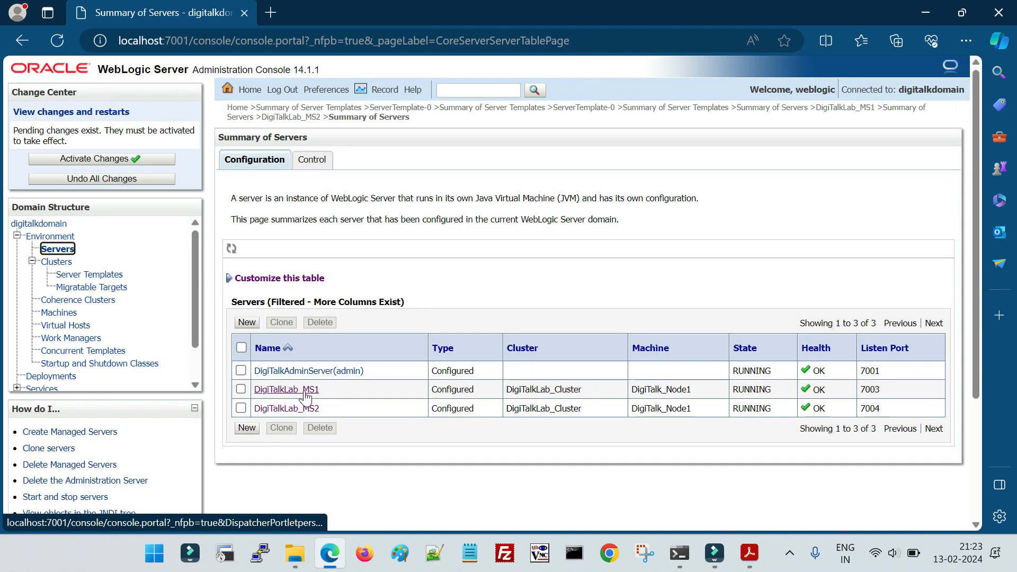
click(306, 391)
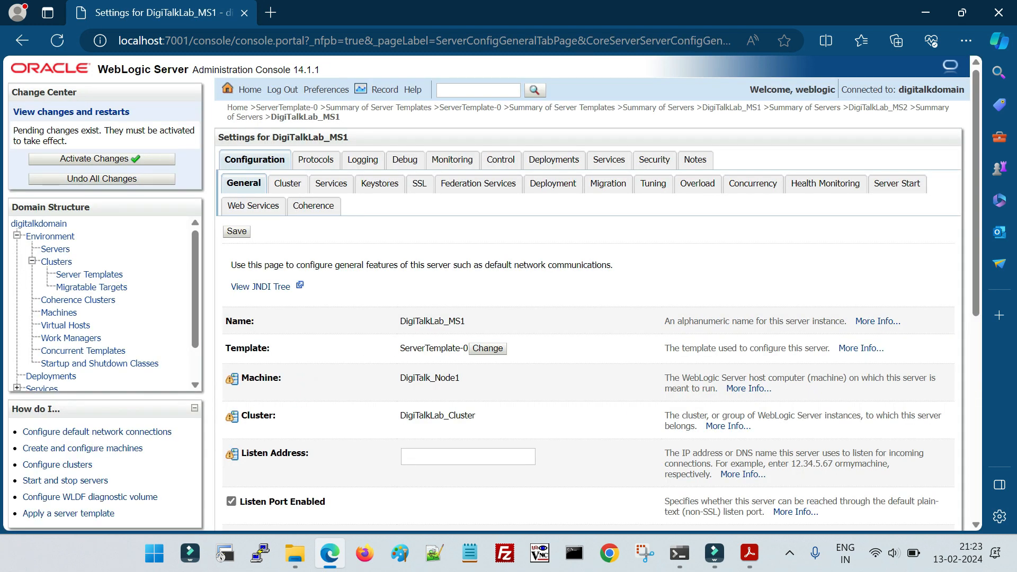
drag(422, 349, 463, 349)
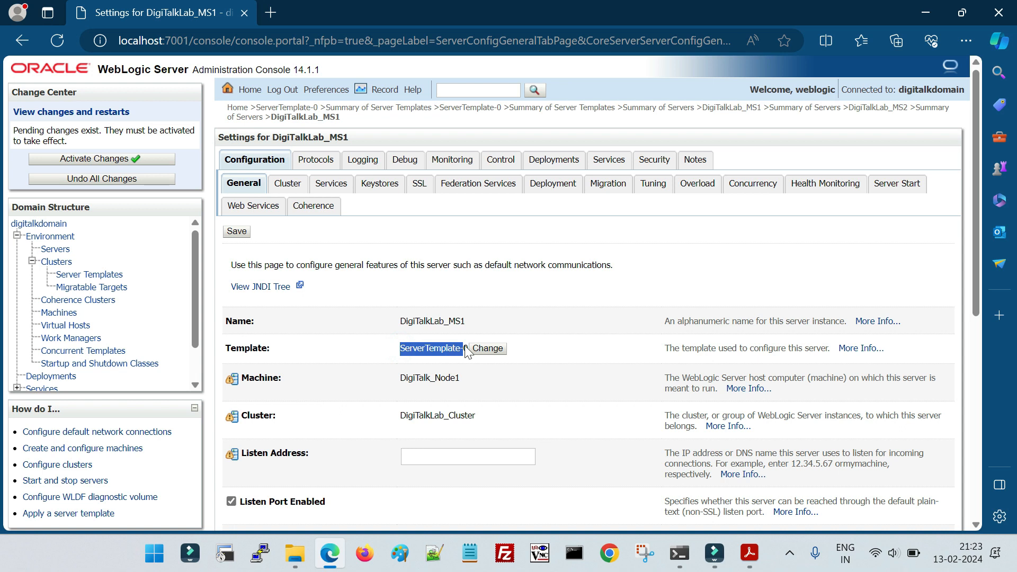
click(56, 249)
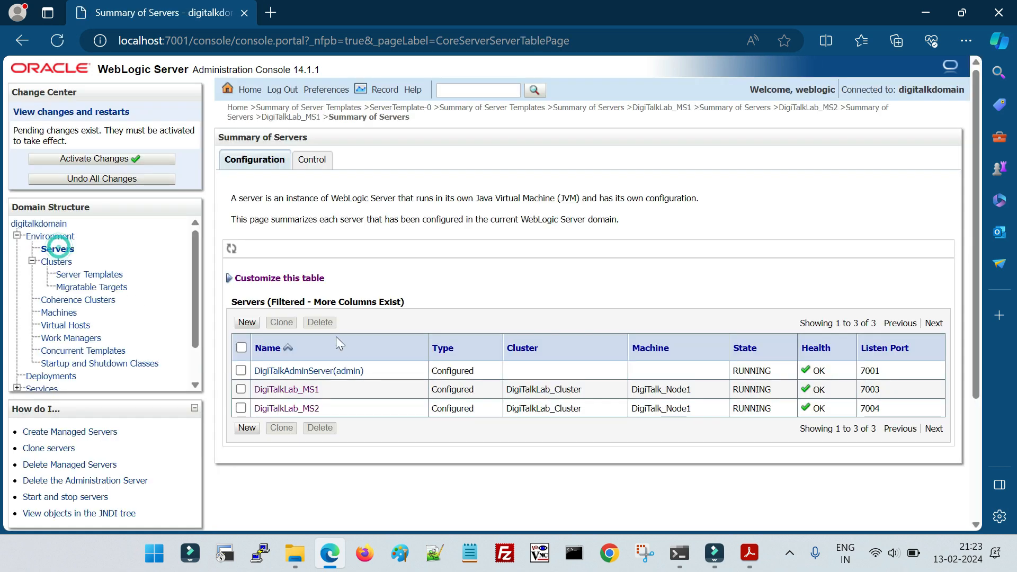
click(290, 408)
drag(400, 348, 468, 349)
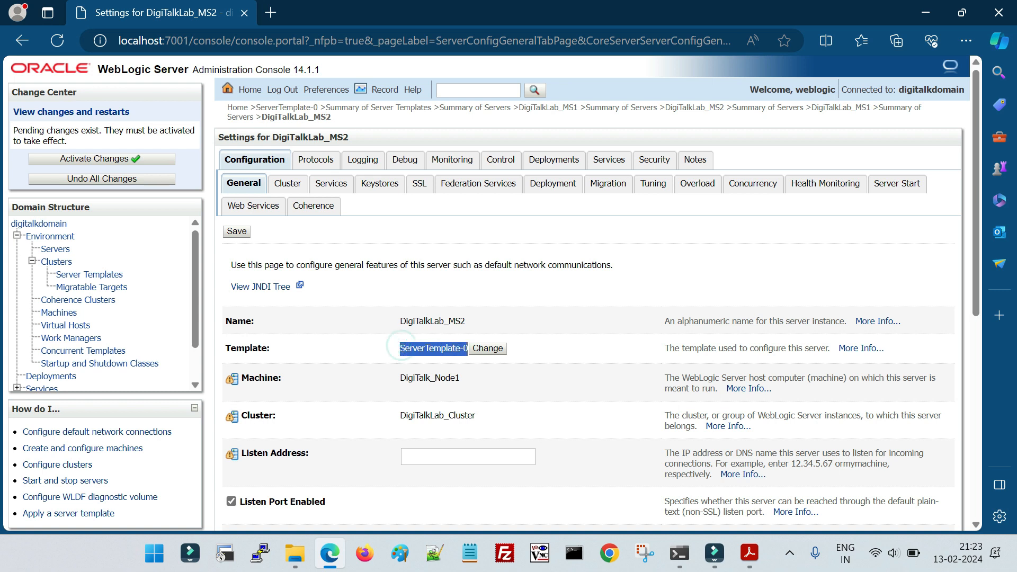
Return to the servers summary, activate the pending template assignments, and read the activation message
click(56, 249)
click(140, 165)
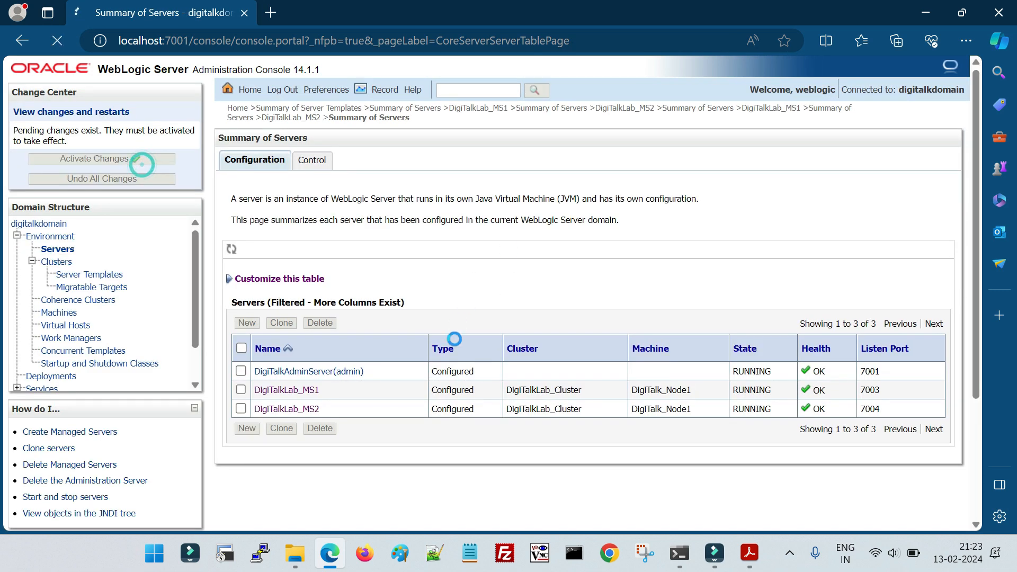
drag(407, 149, 613, 150)
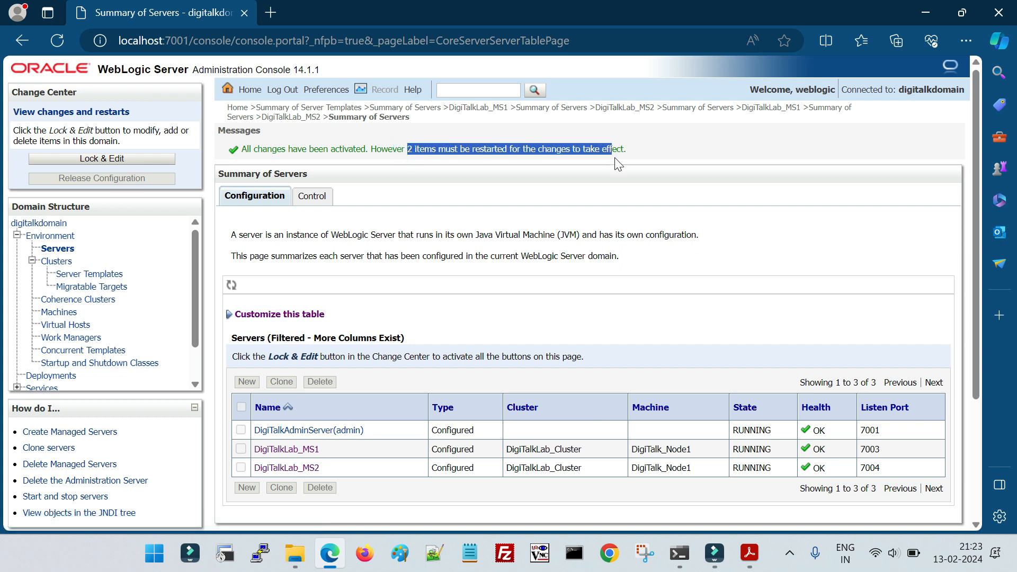
click(419, 379)
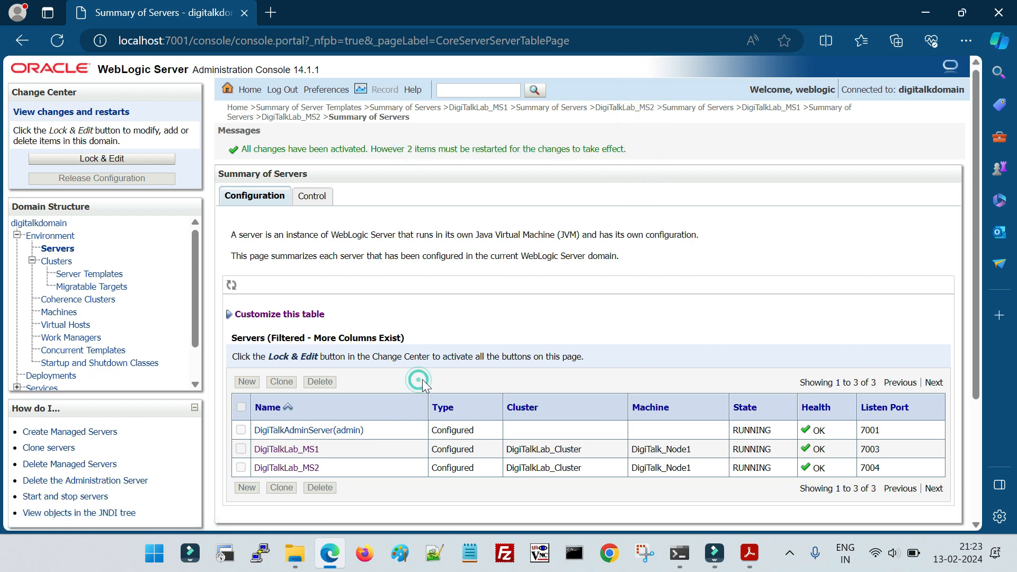
Switch to the lab guide PDF in Acrobat and look over sections 2.3 and 2.4 on assigning and updating the template
click(749, 554)
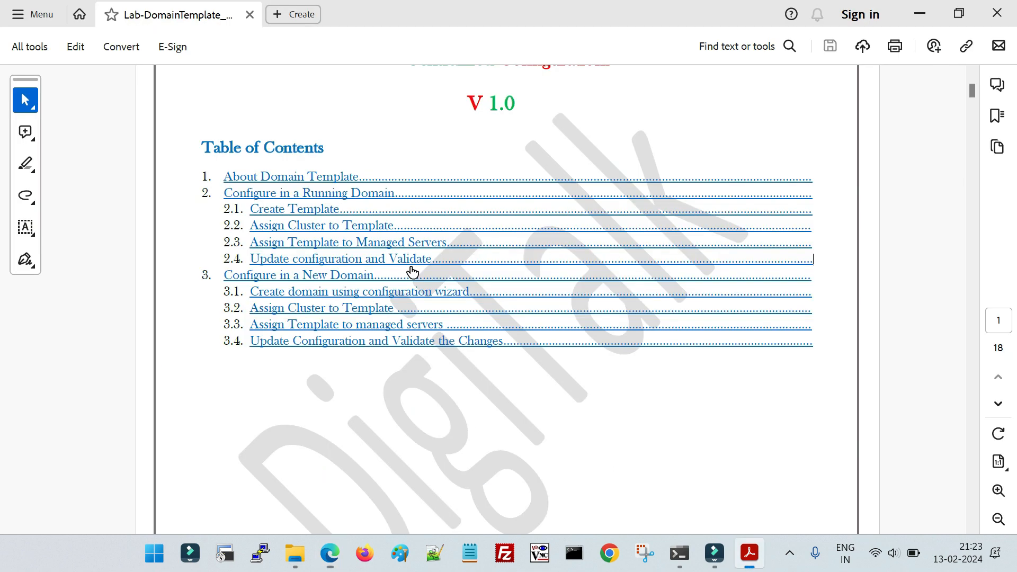
click(364, 232)
scroll(663, 379, down, 15)
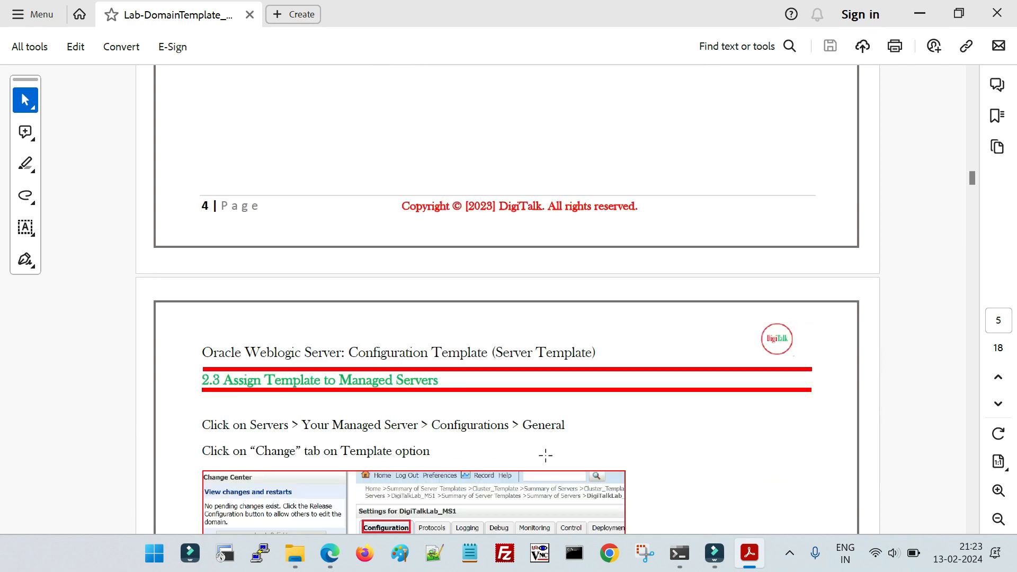
scroll(510, 445, down, 20)
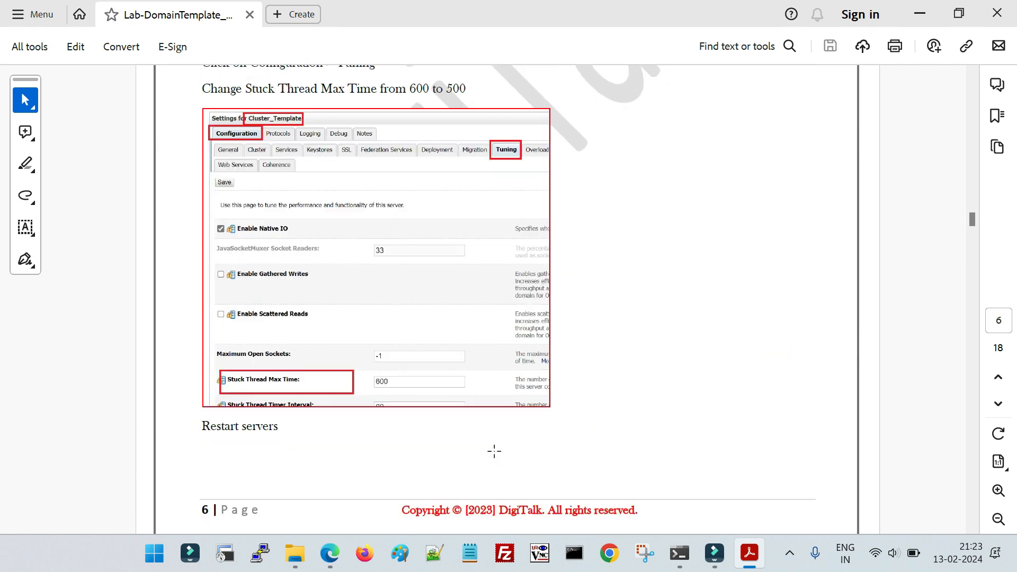
scroll(490, 445, up, 5)
scroll(483, 438, down, 10)
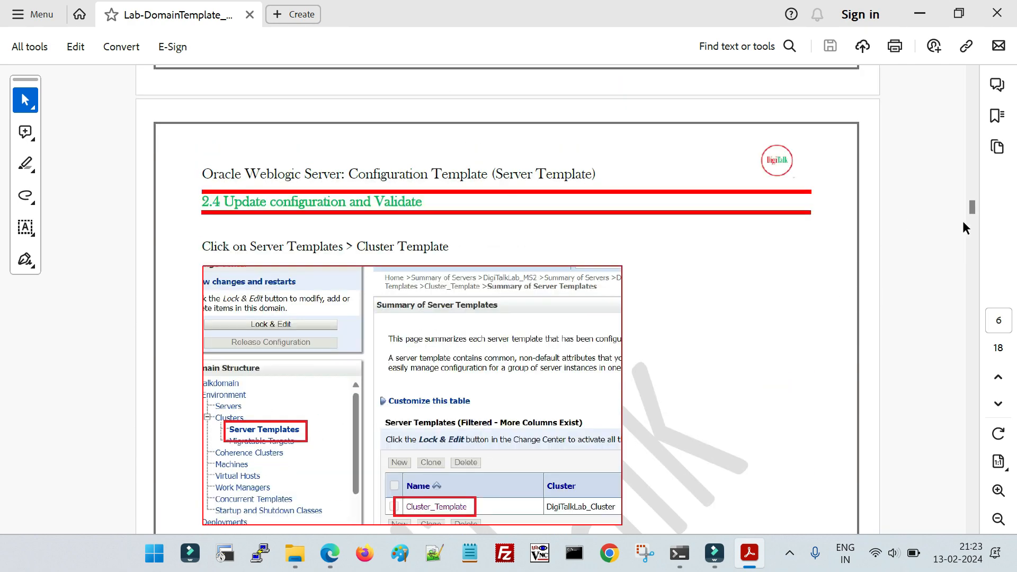
Switch back to the WebLogic console in Edge and force an immediate shutdown of DigiTalkLab_MS1 and DigiTalkLab_MS2
key(alt+Tab)
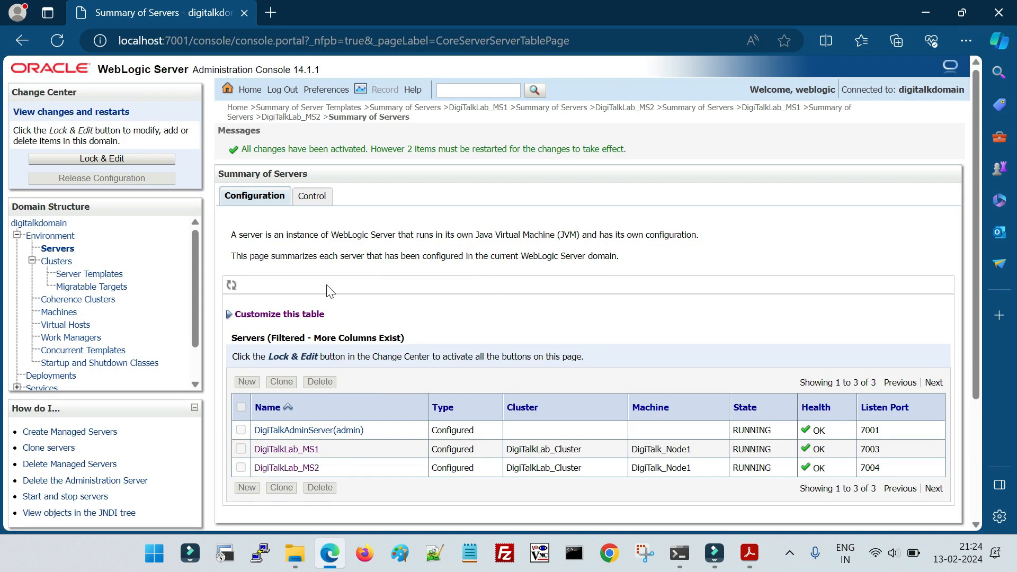
click(312, 196)
click(240, 378)
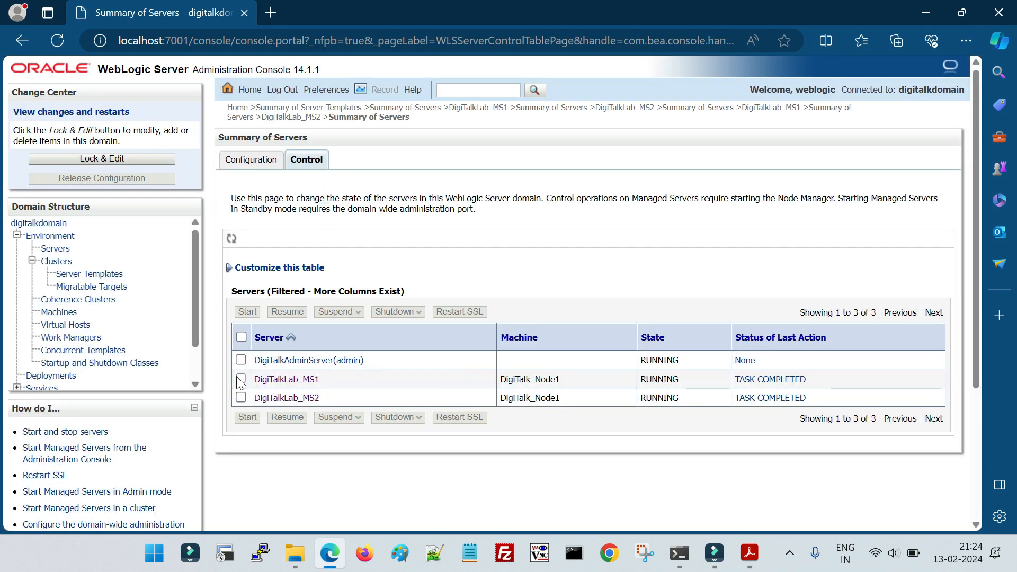
click(241, 397)
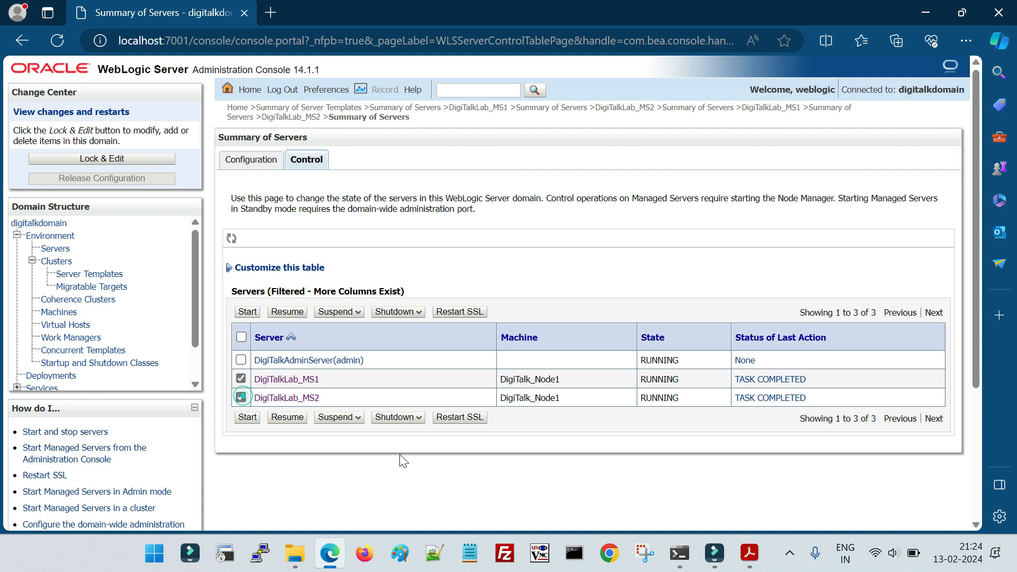
click(413, 417)
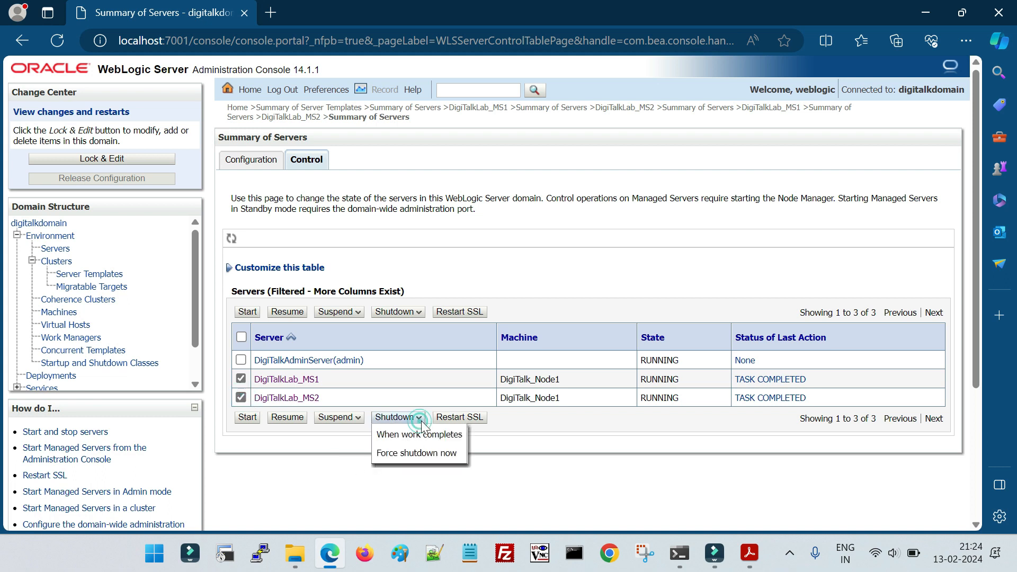
click(430, 462)
click(233, 267)
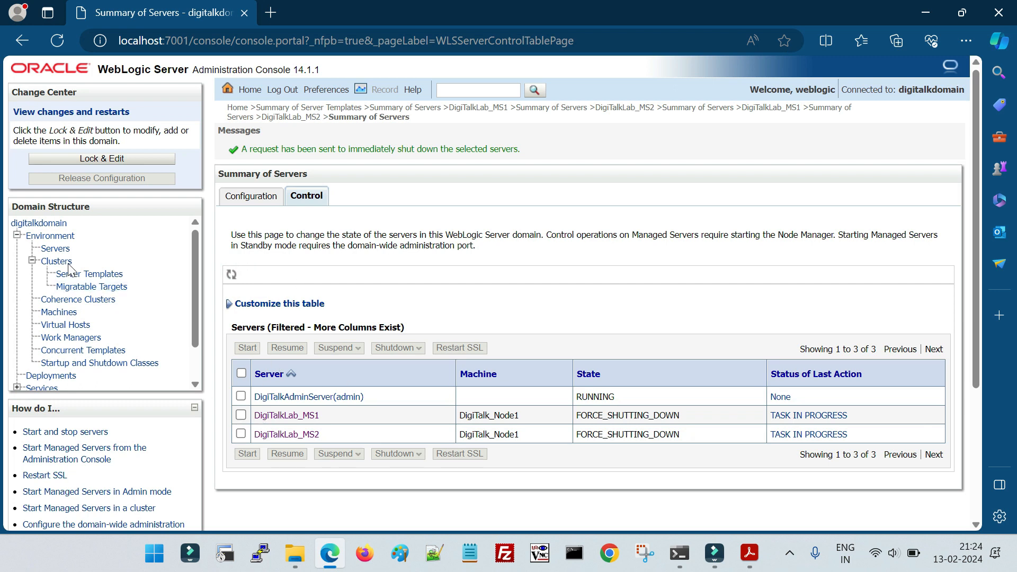
Start managed servers DigiTalkLab_MS1 and DigiTalkLab_MS2 and return to the servers summary
click(55, 249)
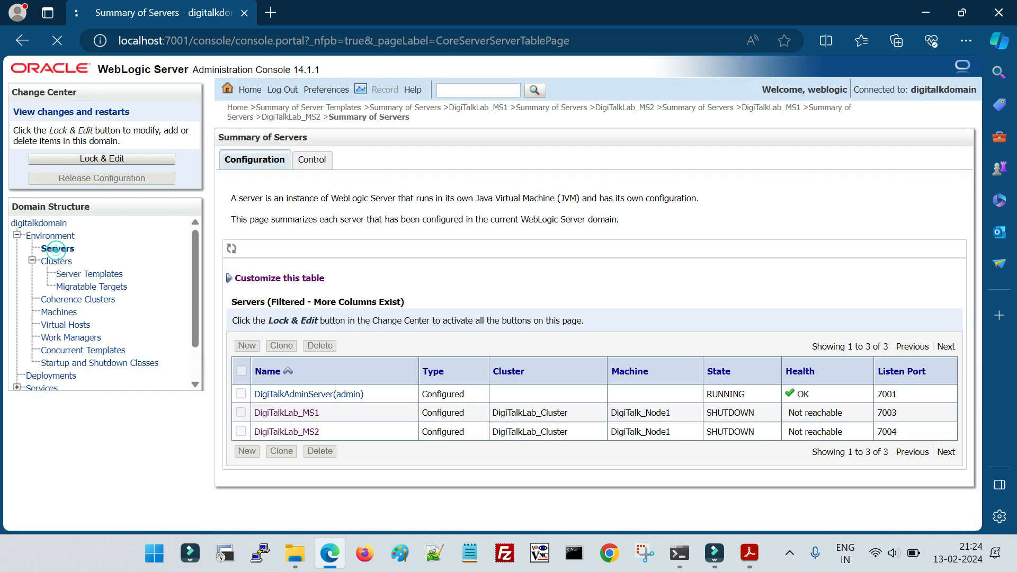
click(318, 161)
click(241, 378)
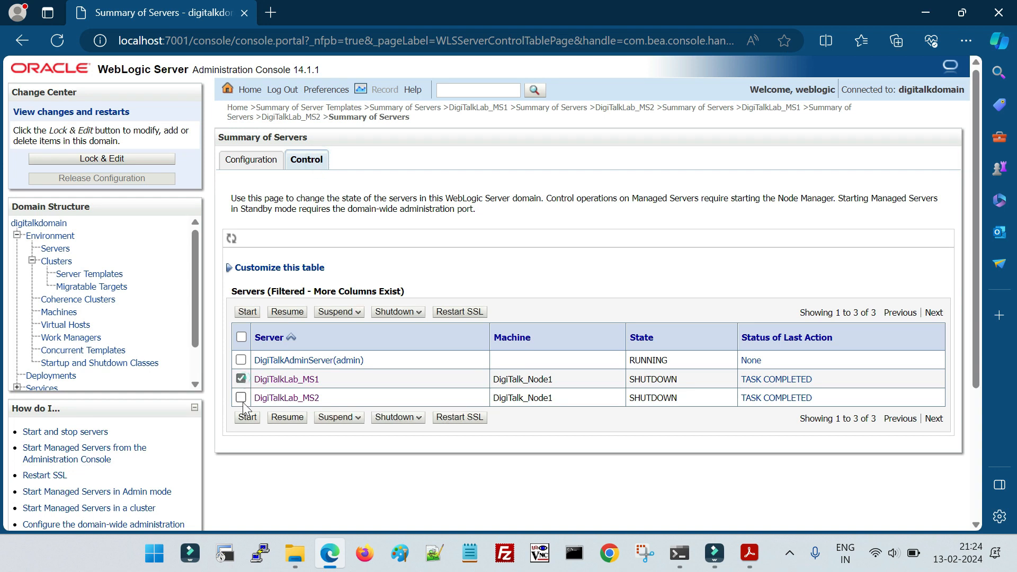
click(247, 417)
click(236, 270)
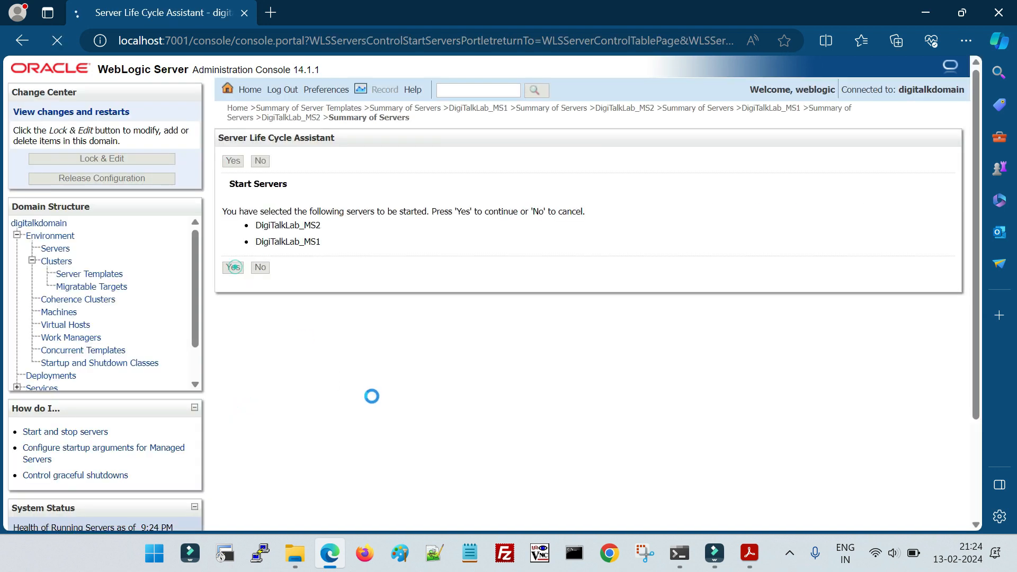
click(58, 249)
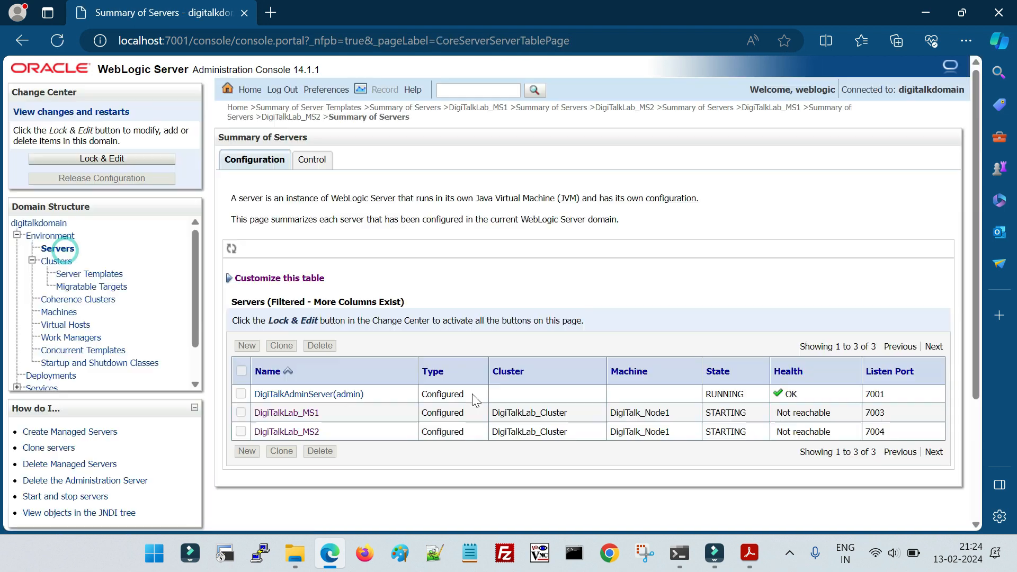
Switch to the lab guide PDF, review entries 2.1 to 2.3 in its table of contents, and open section 2.4
click(749, 552)
drag(968, 91, 974, 78)
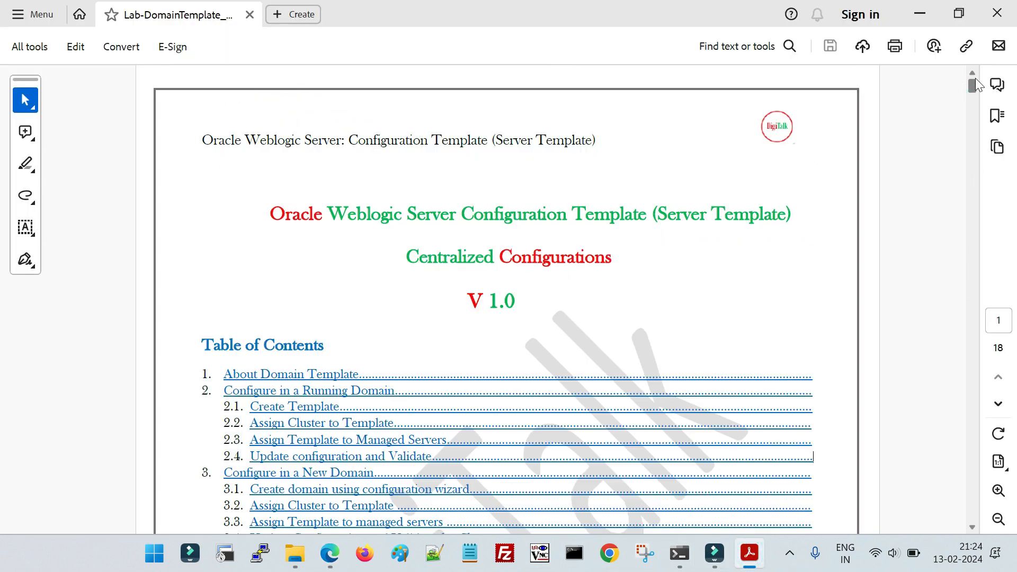
scroll(460, 337, down, 3)
drag(230, 230, 638, 262)
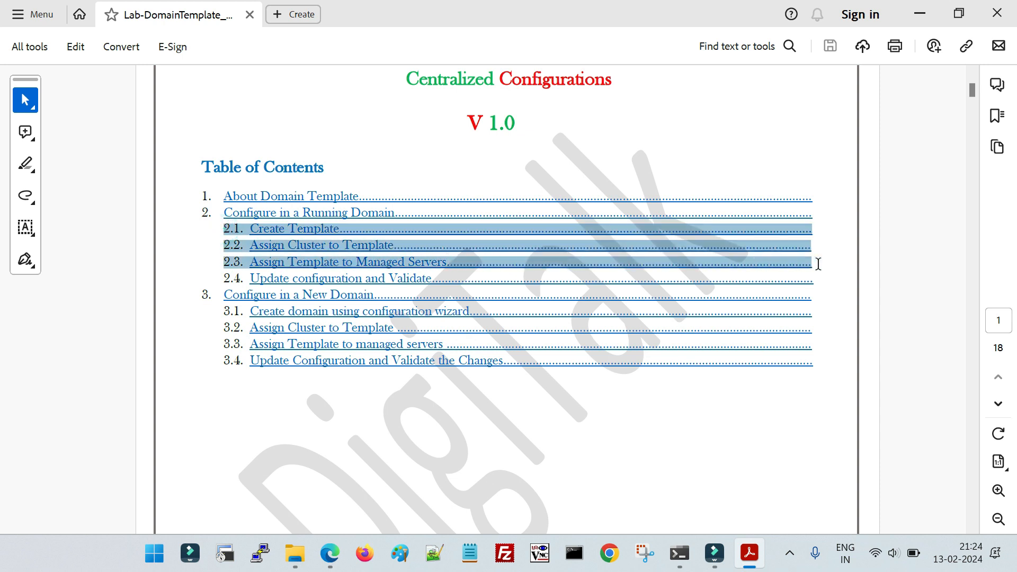
click(383, 281)
scroll(435, 281, up, 4)
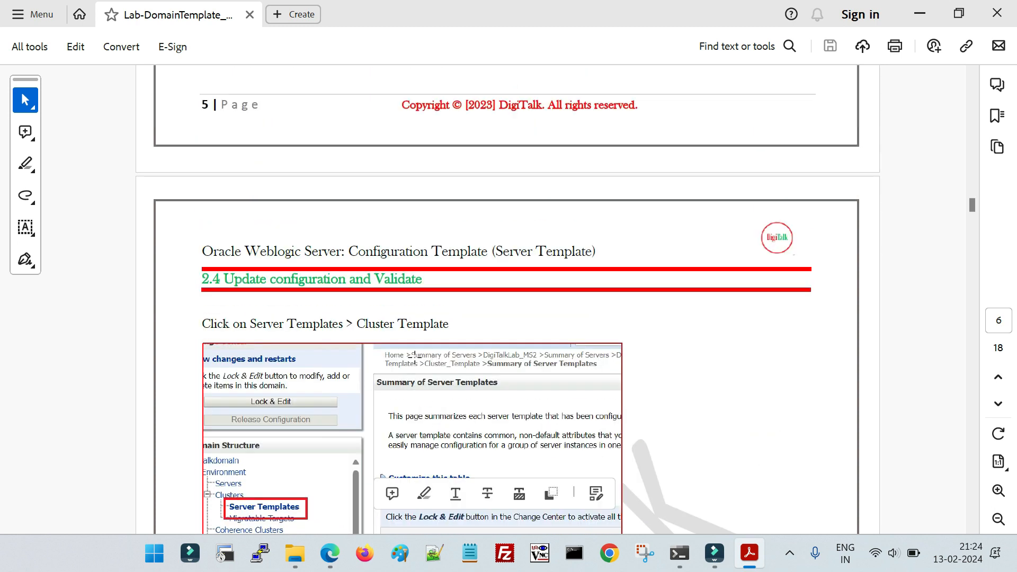
Read the section 2.4 instructions for opening the cluster's server template and changing its Stuck Thread Max Time
drag(225, 279, 429, 279)
scroll(381, 234, down, 1)
click(373, 210)
drag(222, 204, 424, 204)
click(452, 253)
scroll(508, 365, down, 1)
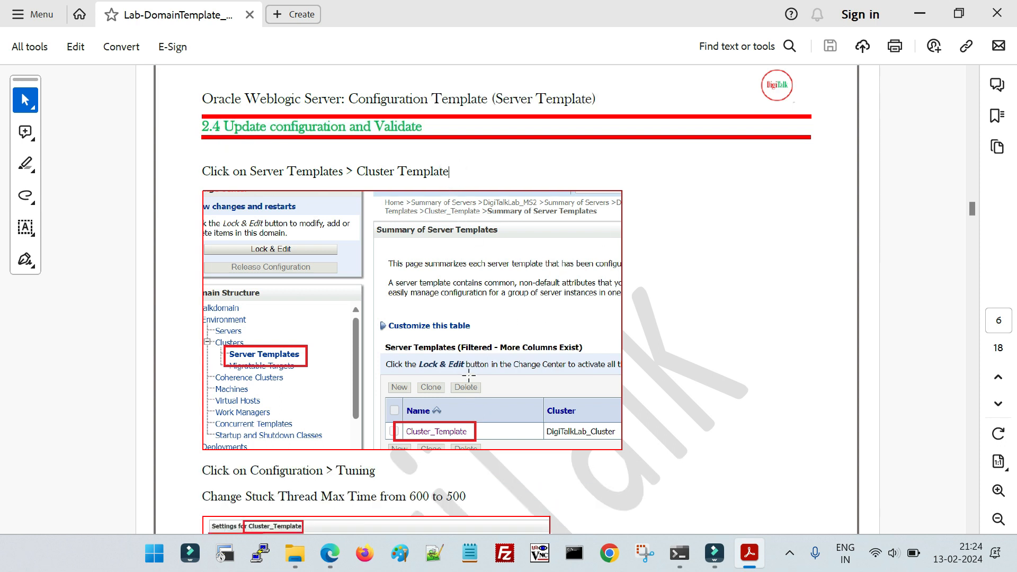
click(478, 416)
click(453, 317)
drag(203, 171, 448, 171)
Examine the Validate instructions for checking Stuck Thread Max Time in a managed server's tuning settings
scroll(561, 267, down, 9)
scroll(503, 415, down, 6)
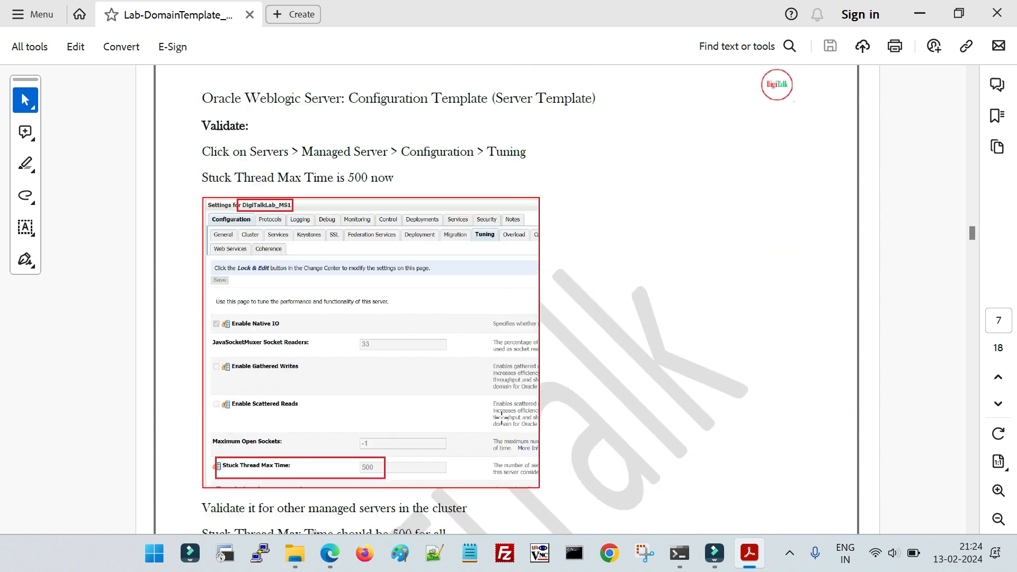
click(337, 308)
scroll(348, 343, up, 9)
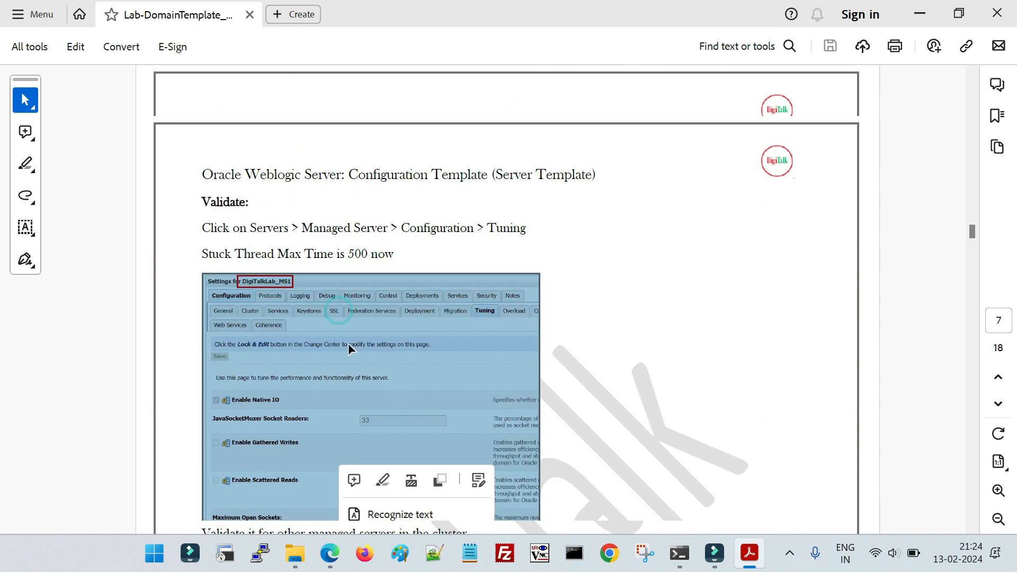
click(369, 283)
scroll(385, 311, down, 9)
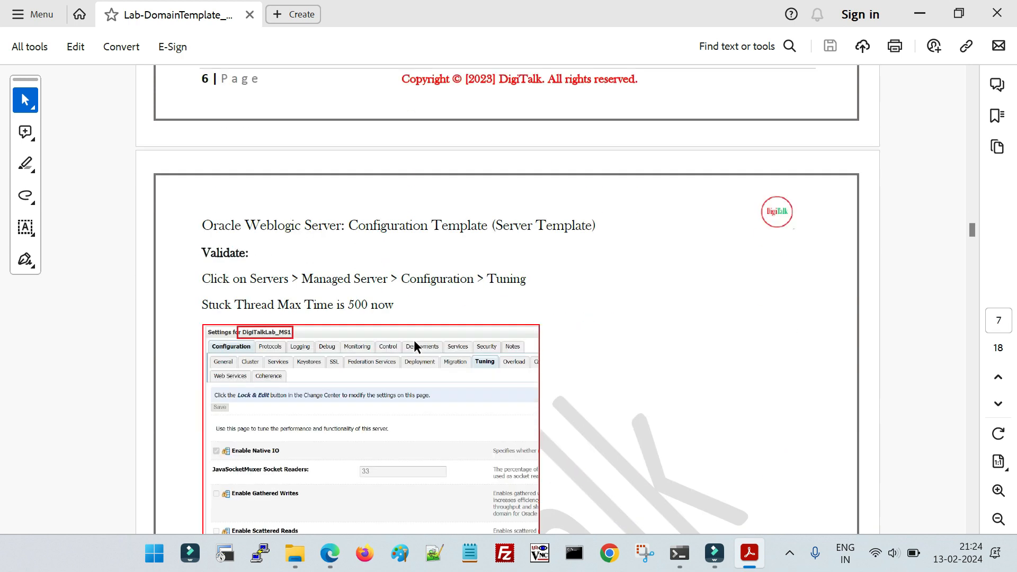
Glance at the server states in the WebLogic console and return to the lab guide's table of contents
key(alt+Tab)
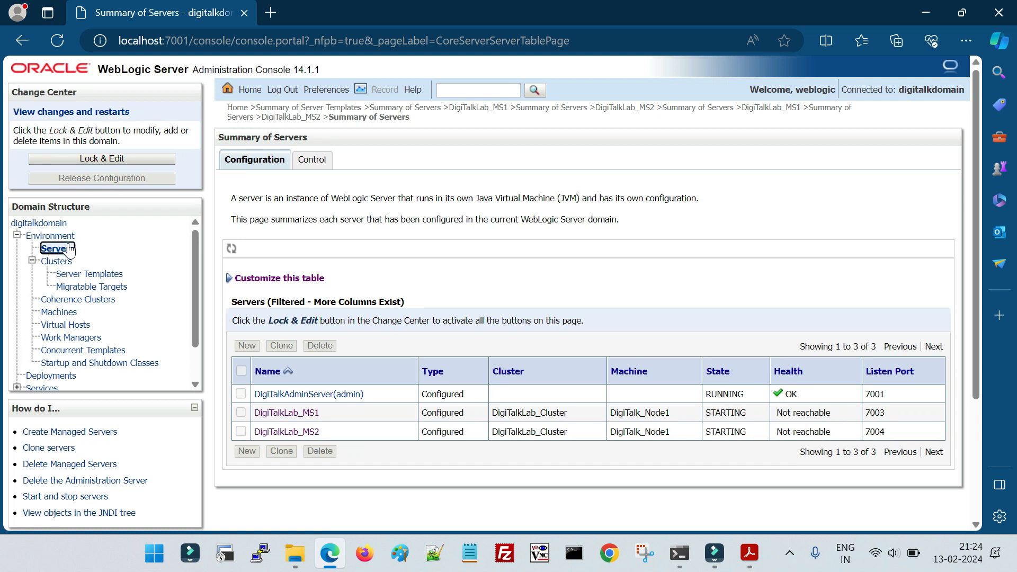
key(alt+Tab)
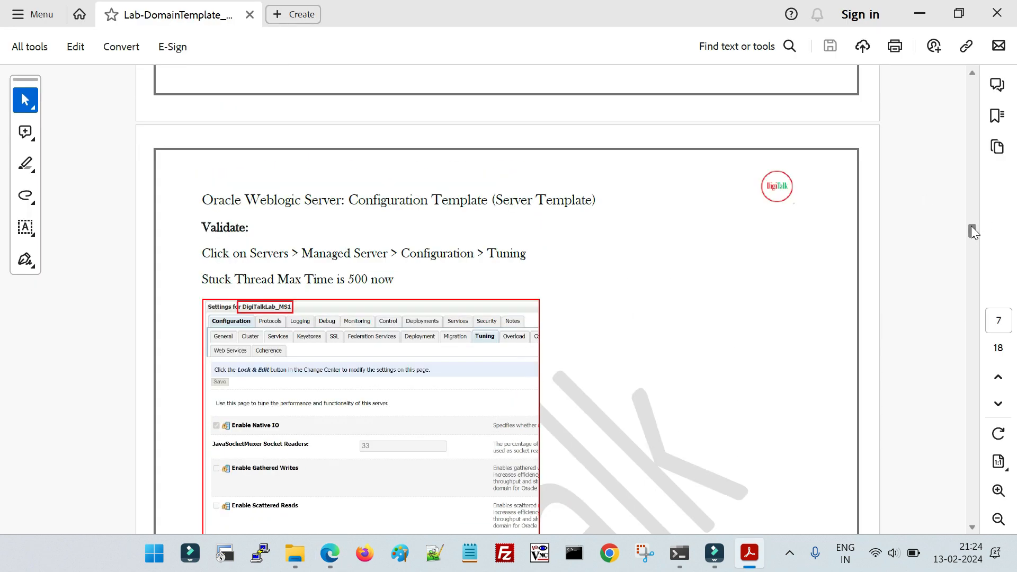
drag(971, 226, 960, 126)
scroll(417, 406, up, 8)
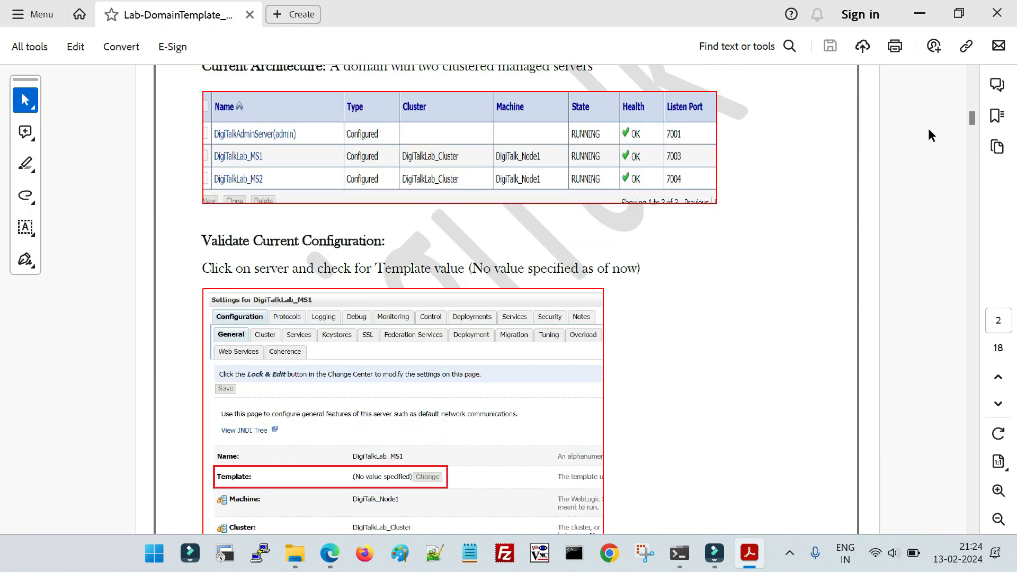
scroll(980, 98, up, 10)
scroll(285, 313, down, 3)
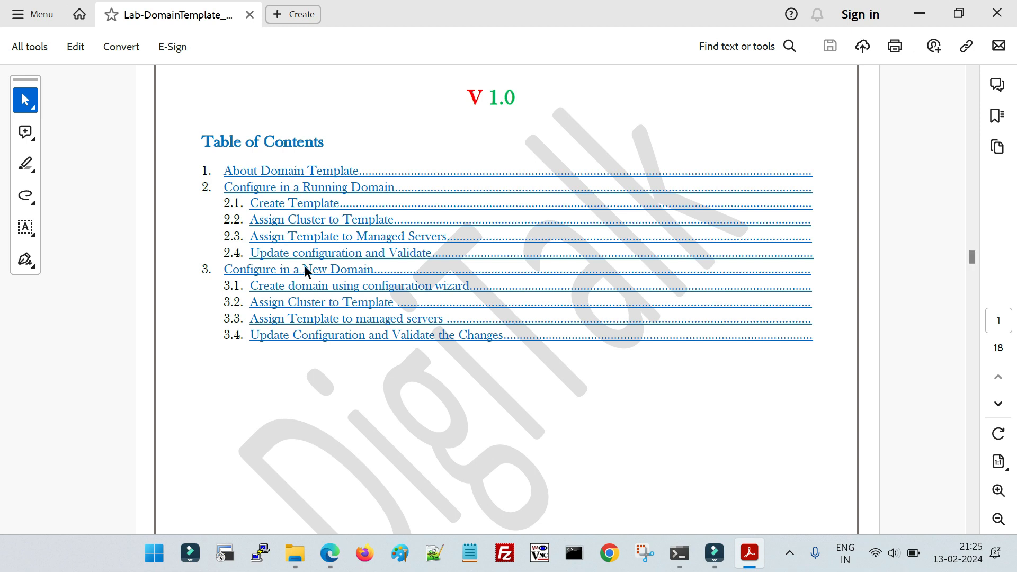
Open section 3, Configure in a New Domain, and skim the configuration wizard instructions up to the Server Templates screen
click(304, 269)
scroll(304, 265, down, 3)
scroll(477, 371, up, 3)
scroll(587, 500, down, 5)
scroll(587, 500, down, 20)
scroll(456, 441, down, 15)
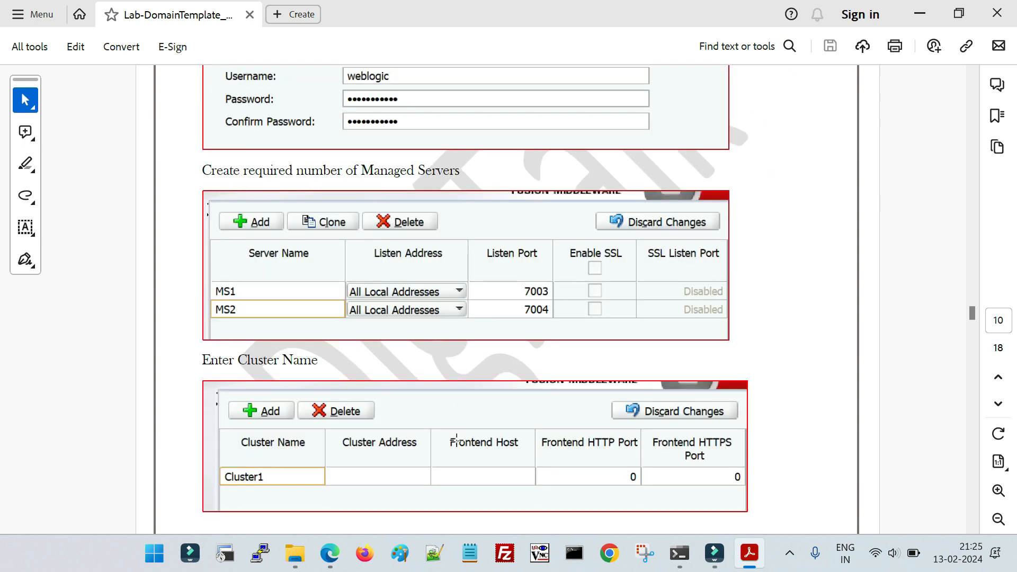
scroll(456, 439, down, 18)
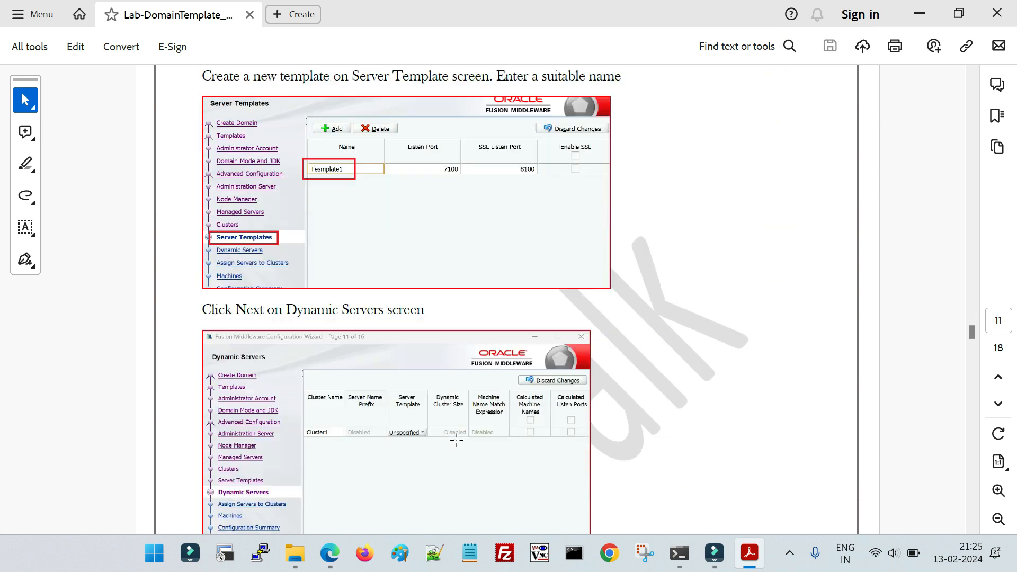
Examine the guide's Server Templates wizard screen, where a new template is created in a new domain
scroll(456, 440, up, 2)
scroll(238, 344, down, 2)
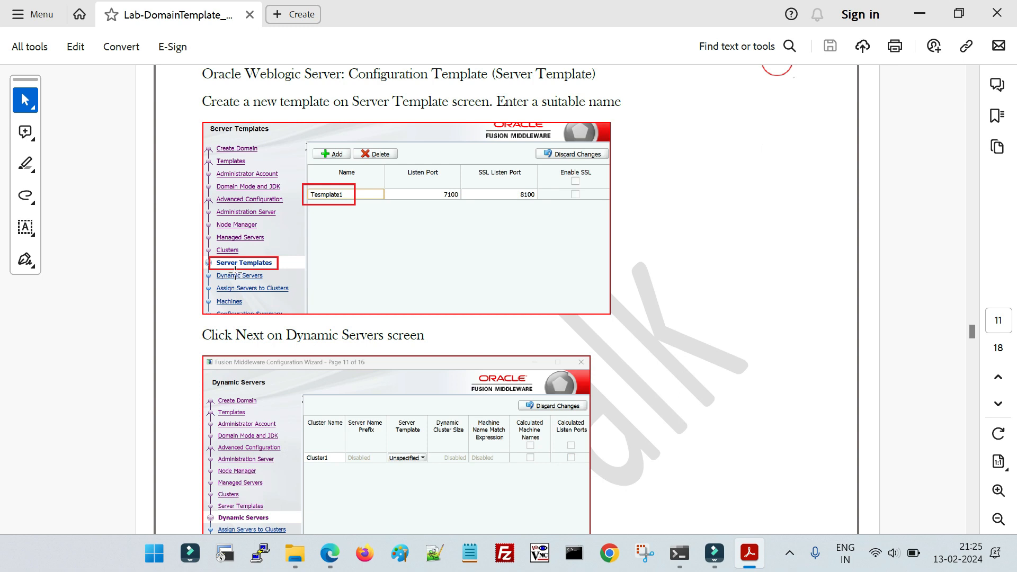
click(237, 266)
click(451, 259)
click(279, 252)
double_click(247, 266)
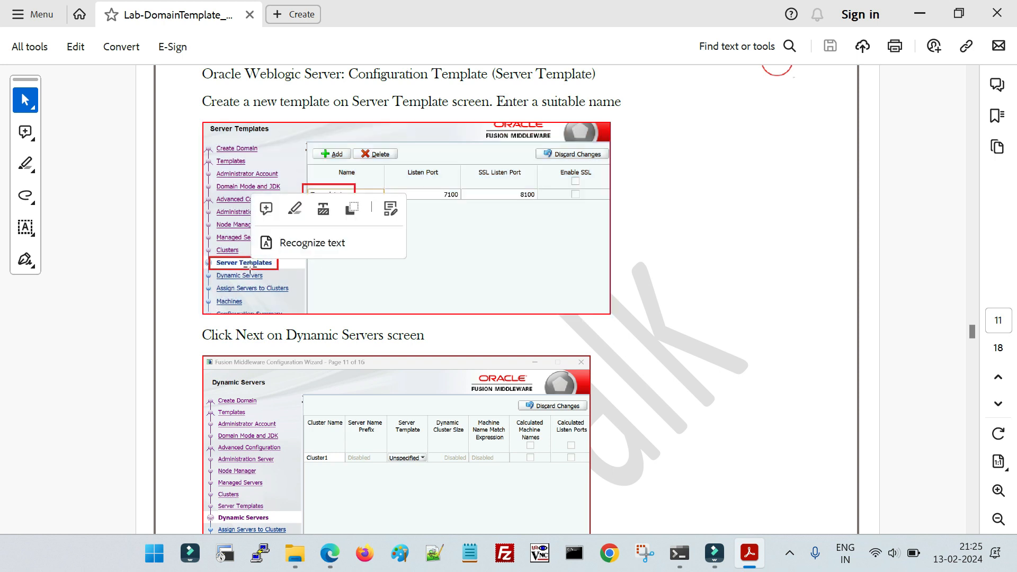
click(359, 261)
Review the guide's preceding wizard screens for creating managed servers and naming the cluster
scroll(295, 282, up, 3)
scroll(295, 278, up, 10)
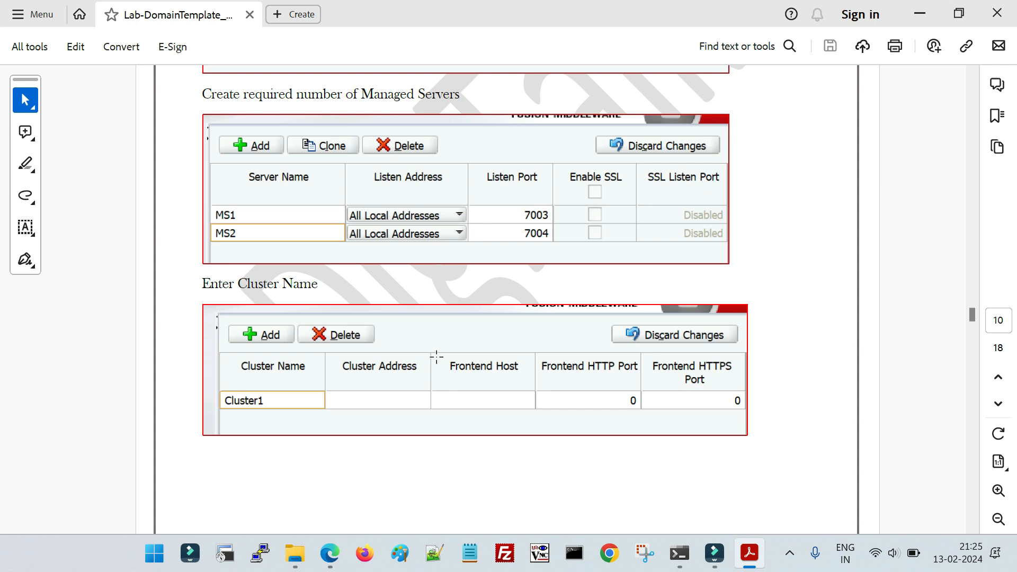
click(401, 253)
scroll(336, 421, up, 5)
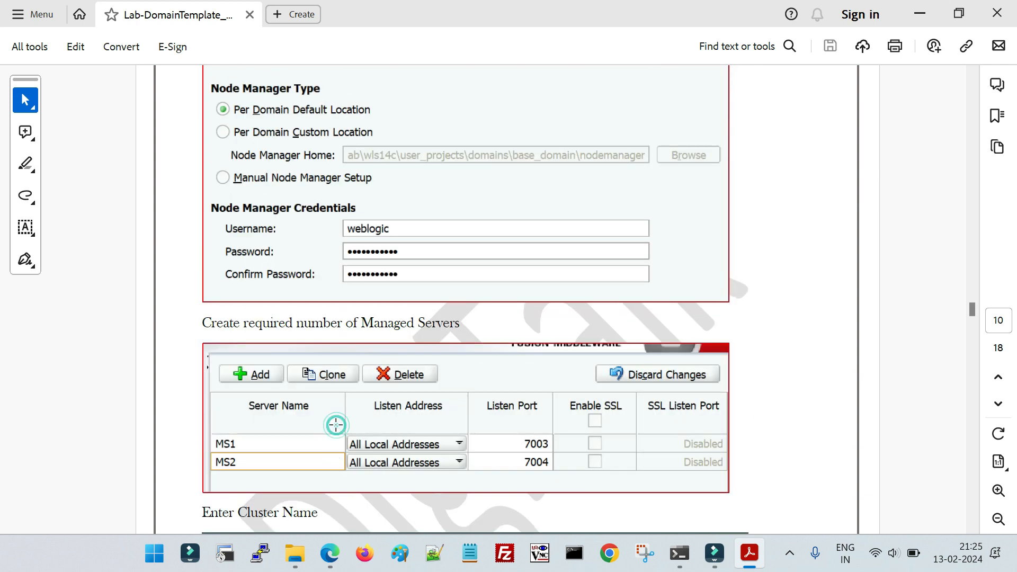
click(468, 317)
scroll(412, 370, down, 19)
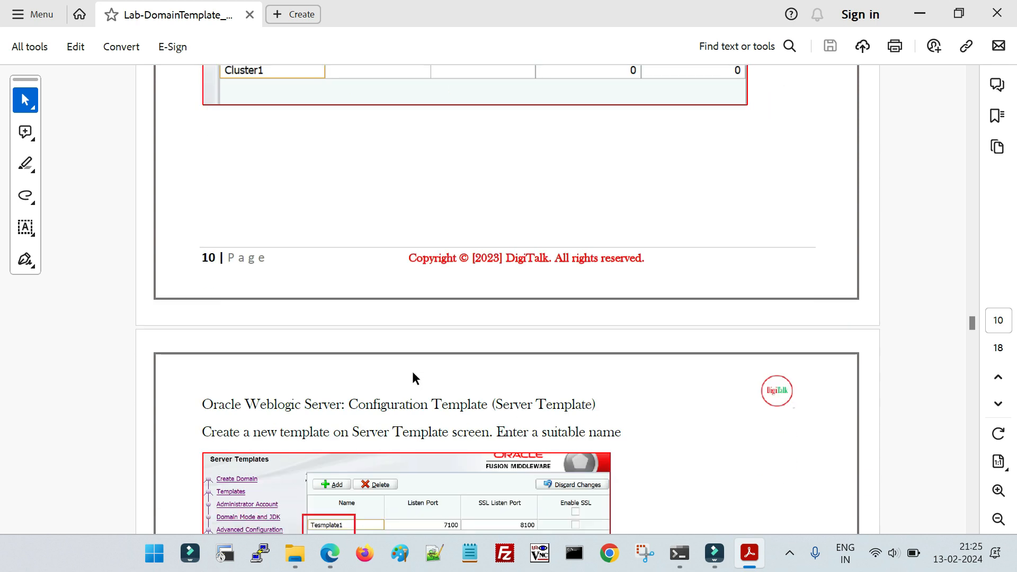
Review the guide's Server Templates screen and skim the remaining wizard screens through machine assignment and domain creation
click(252, 292)
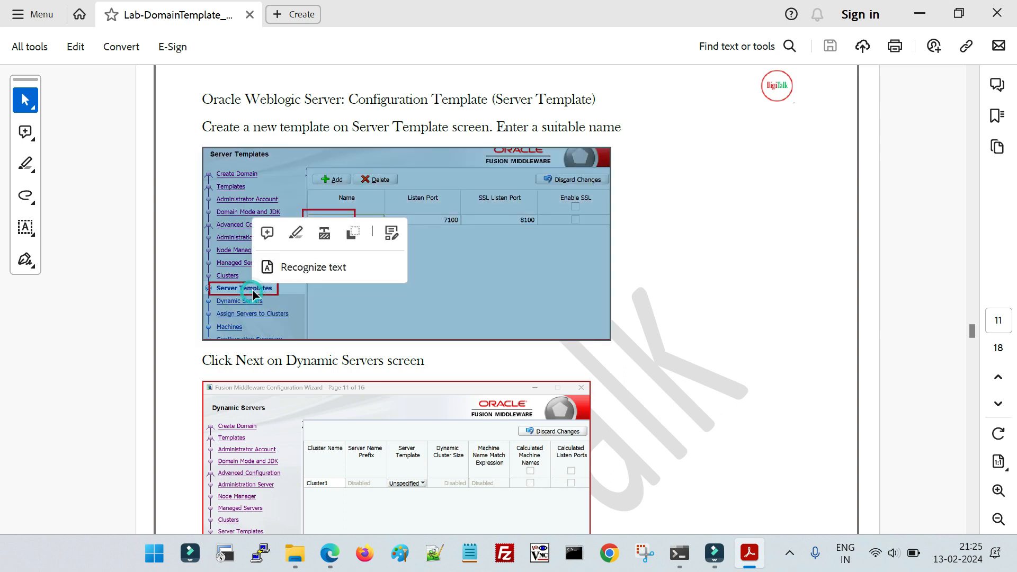
click(391, 312)
click(352, 223)
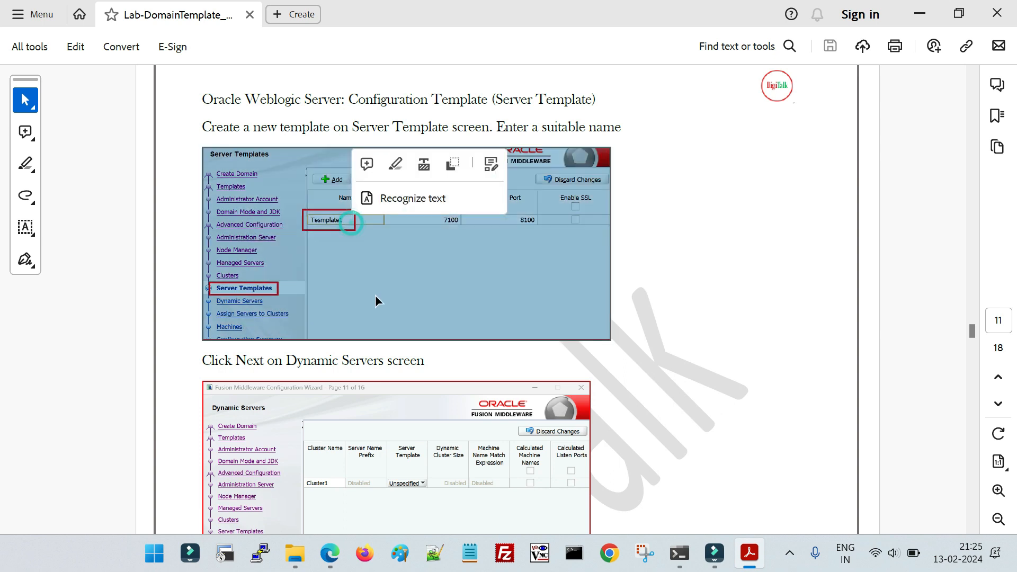
scroll(375, 296, down, 20)
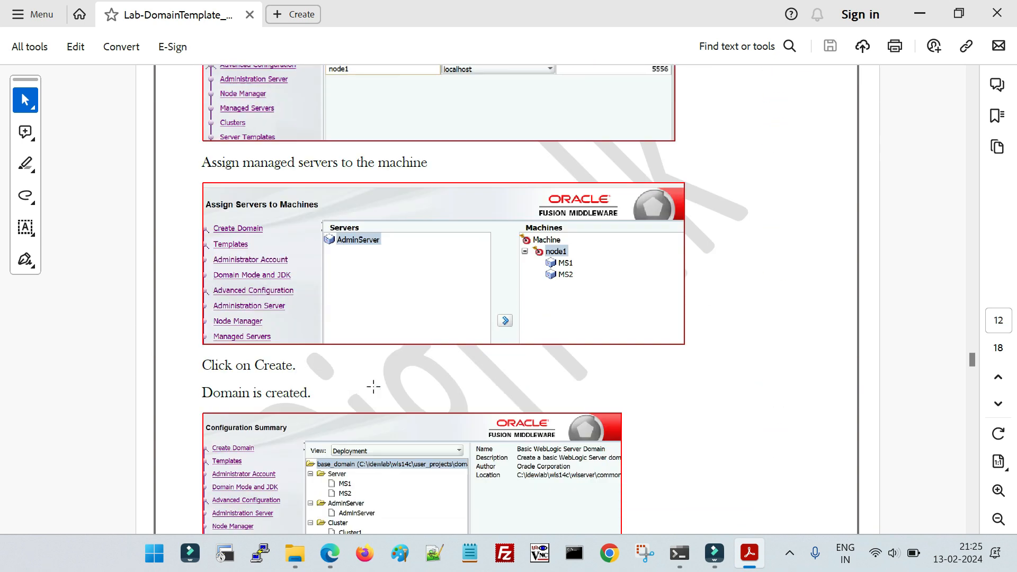
scroll(373, 386, down, 20)
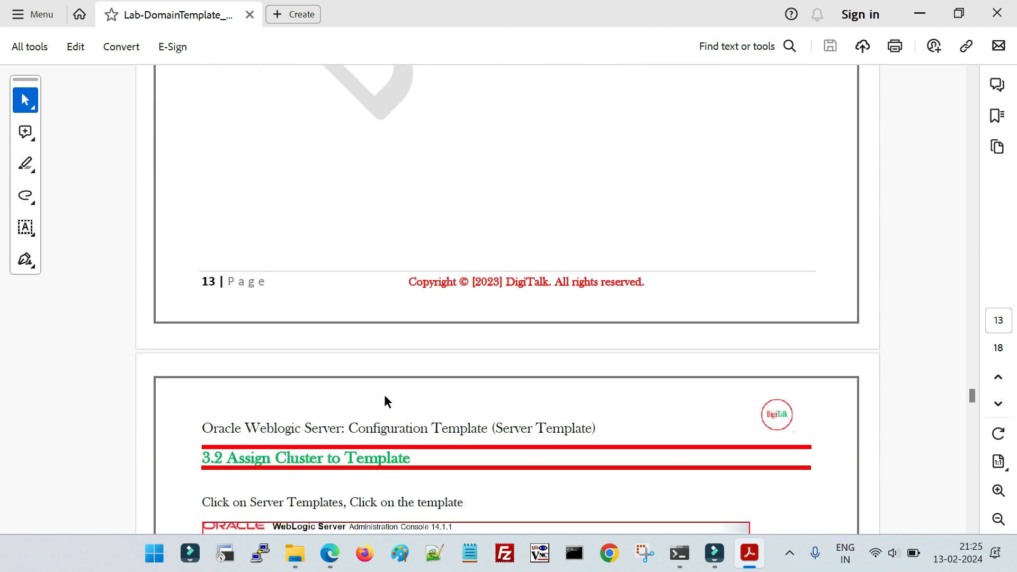
Examine guide section 3.2, Assign Cluster to Template, including the template's cluster selection in its general configuration
scroll(385, 401, down, 8)
scroll(429, 377, down, 2)
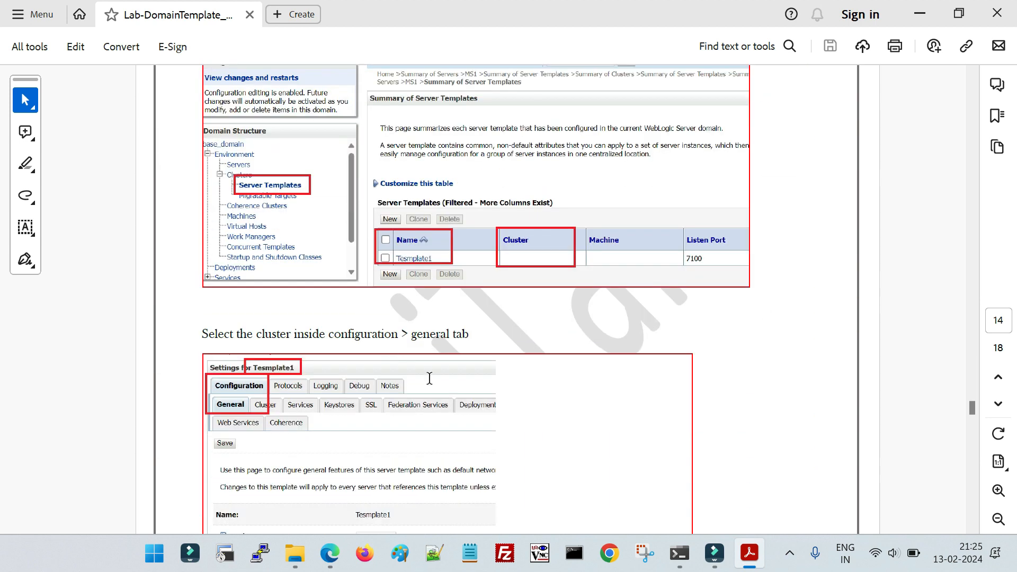
click(418, 253)
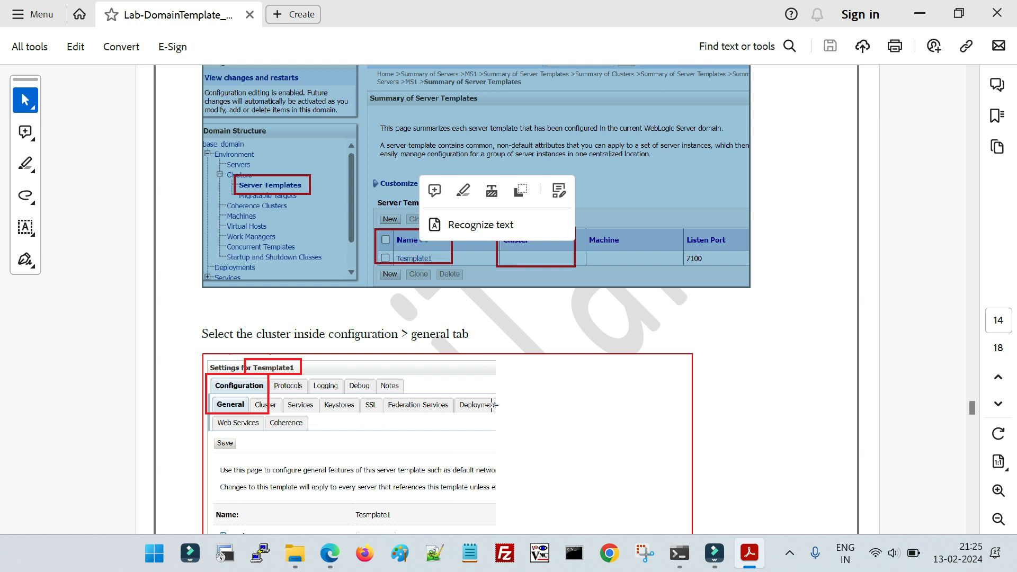
scroll(509, 425, down, 5)
click(458, 390)
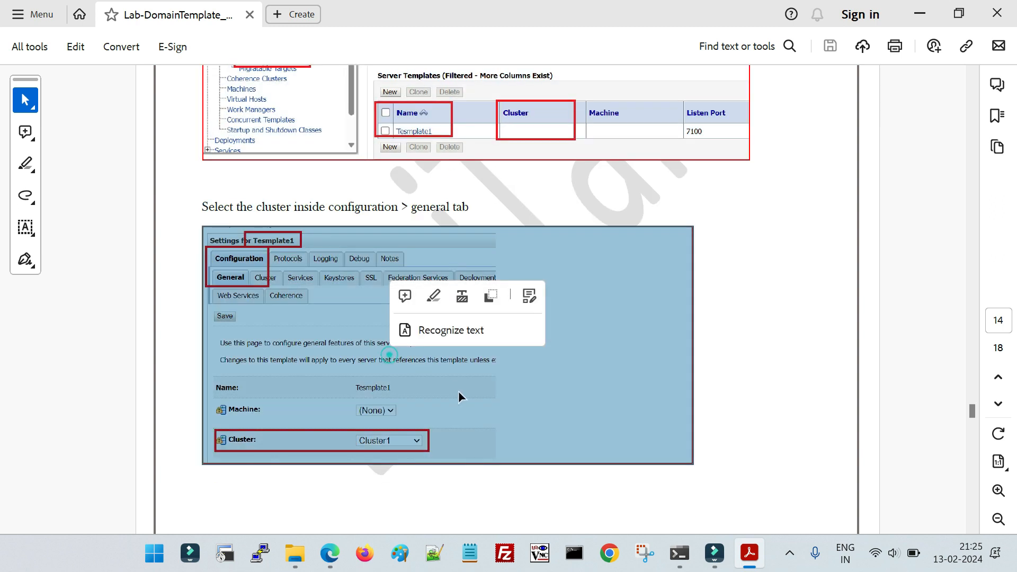
scroll(458, 391, down, 3)
click(395, 342)
Review guide section 3.3, Assign Template to Managed Servers, covering the template change in each server's general settings
scroll(393, 360, down, 15)
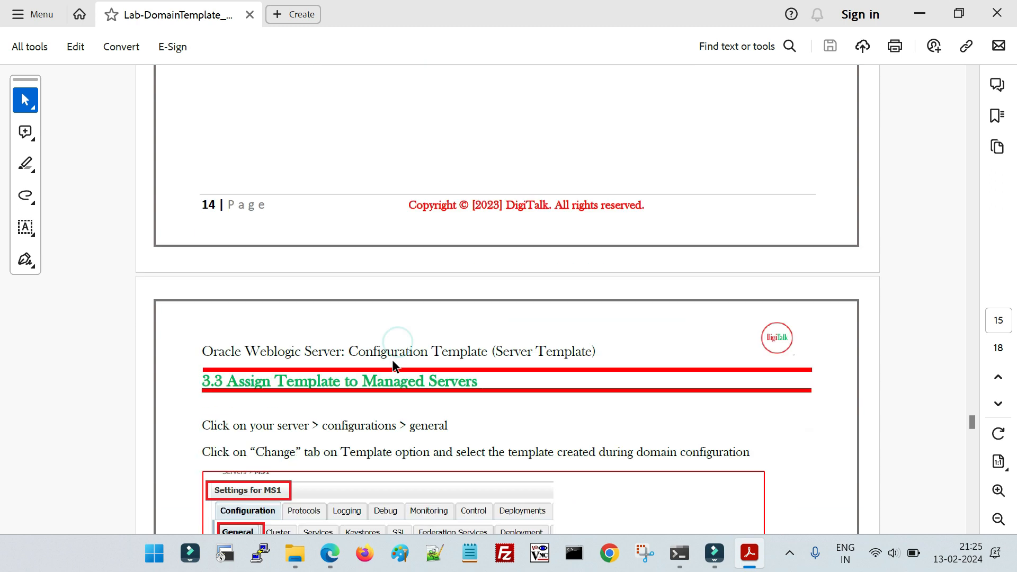
click(390, 318)
scroll(509, 392, down, 4)
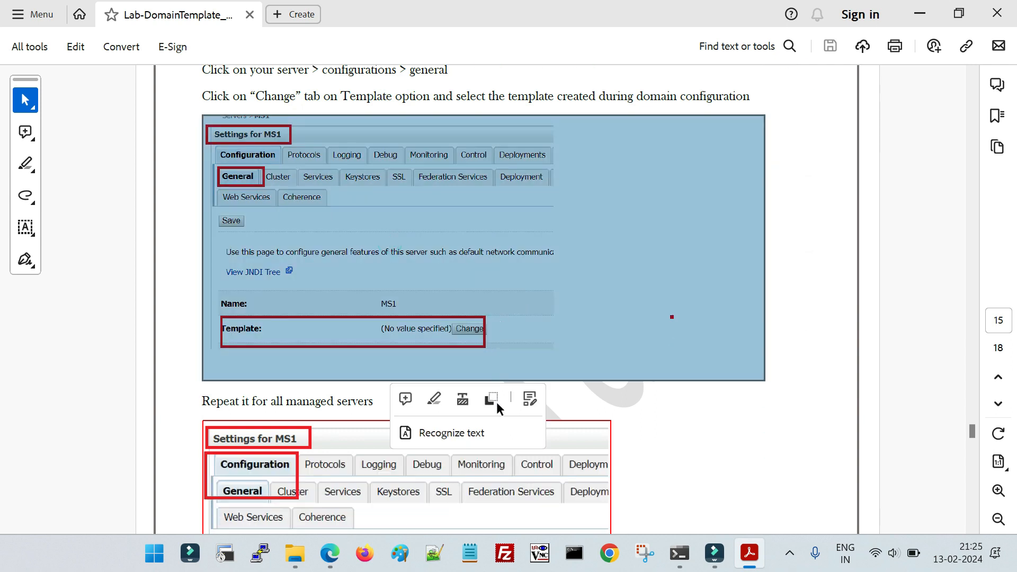
scroll(504, 432, down, 2)
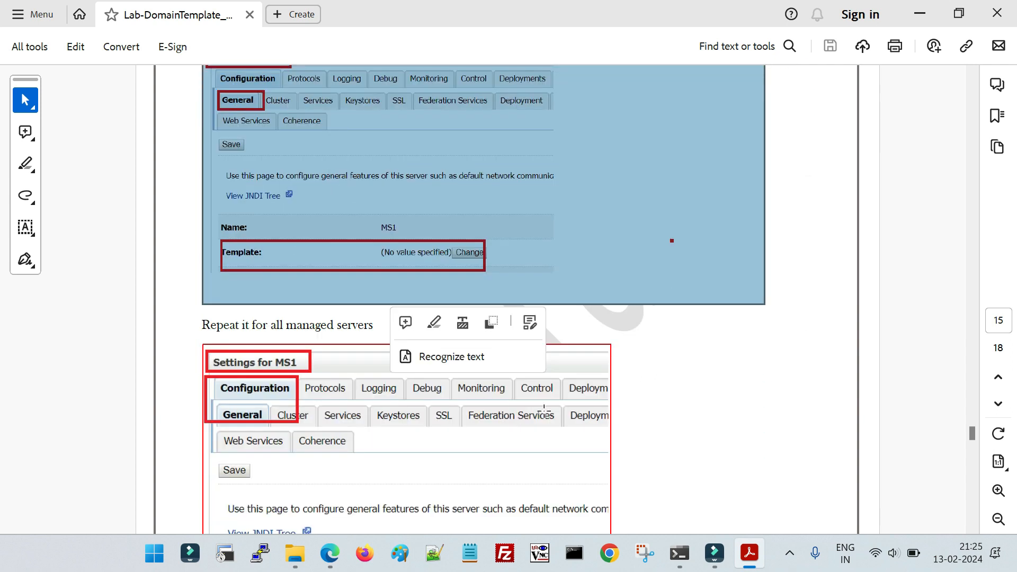
scroll(553, 430, down, 3)
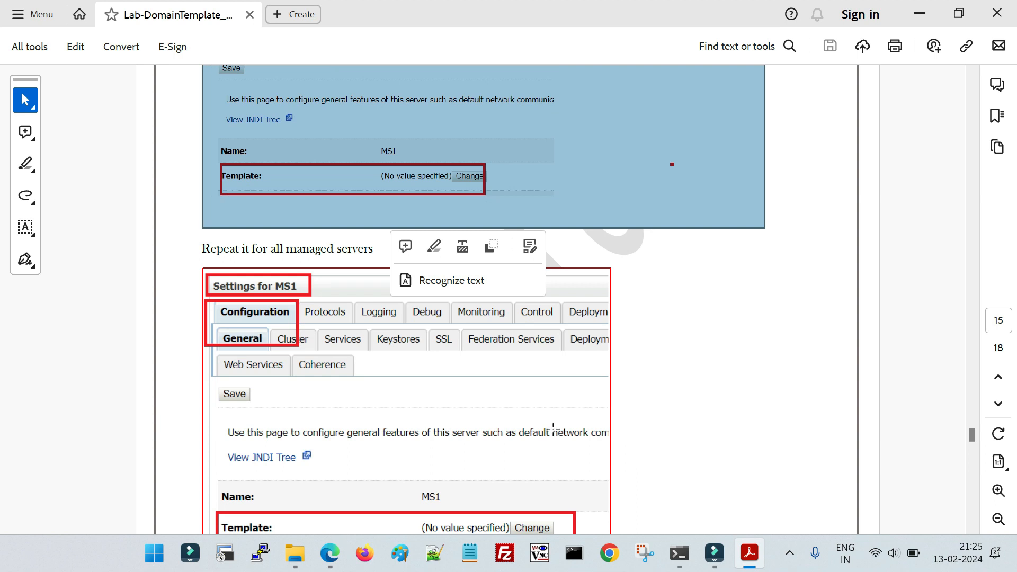
Switch to the WebLogic console, check the template assigned to DigiTalkLab_MS1, and return to the servers summary
key(alt+Tab)
click(57, 248)
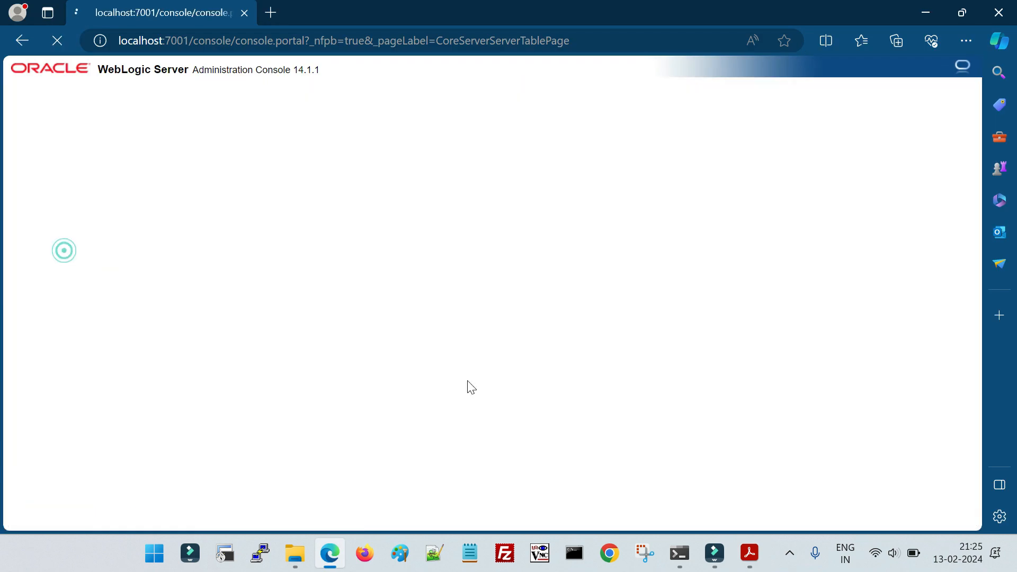
click(57, 248)
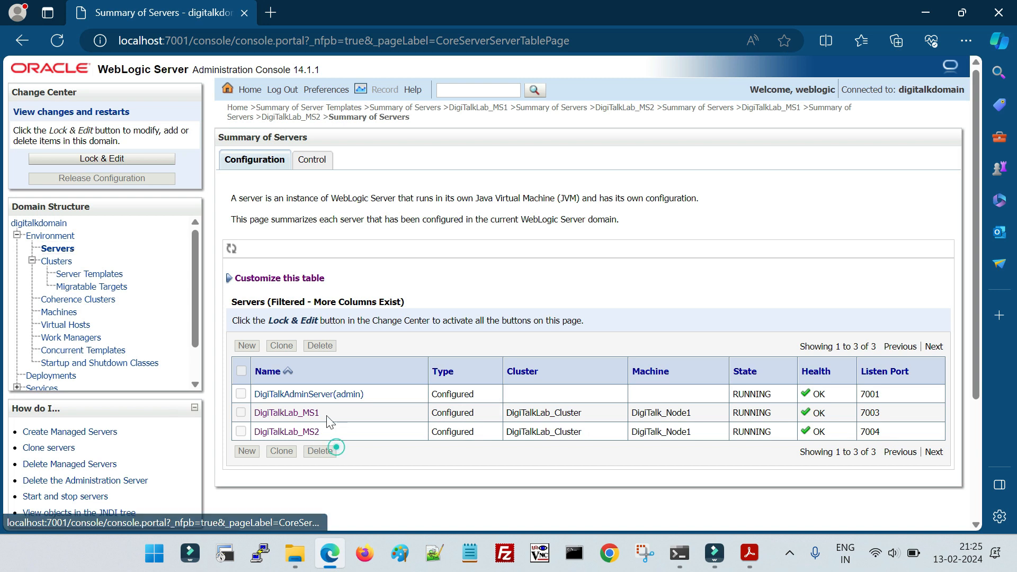
drag(326, 433, 256, 416)
click(448, 472)
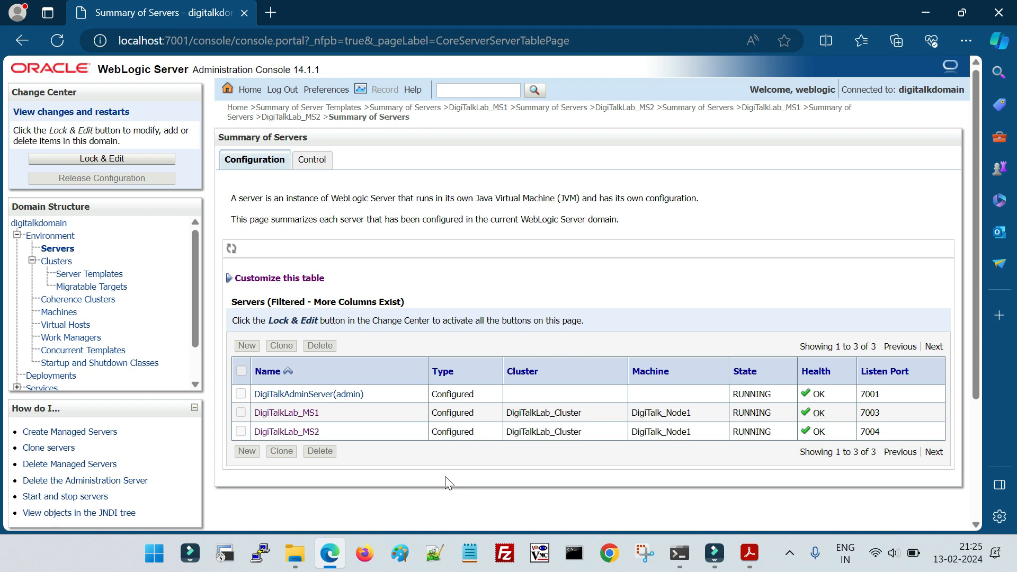
click(286, 413)
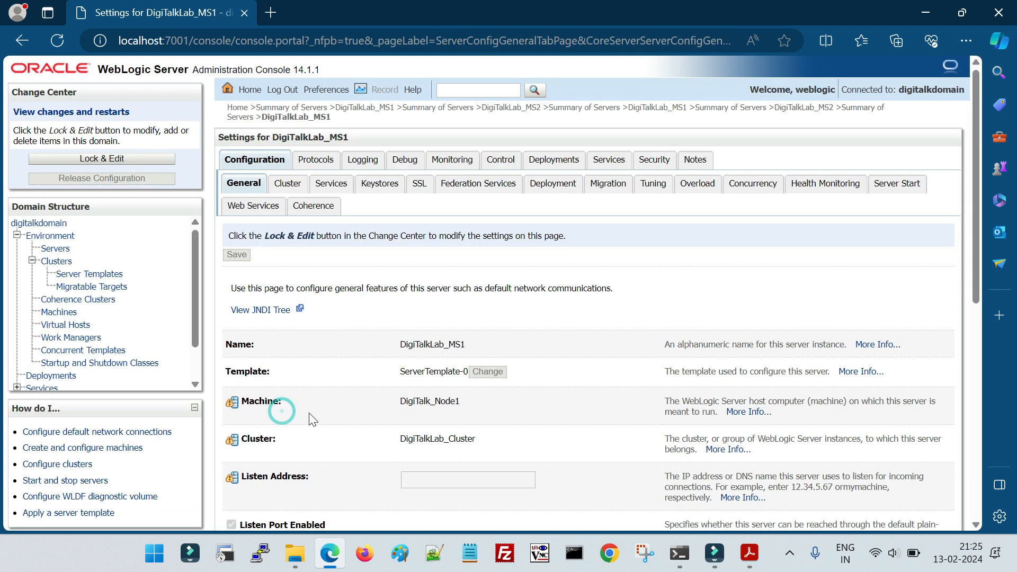
click(55, 249)
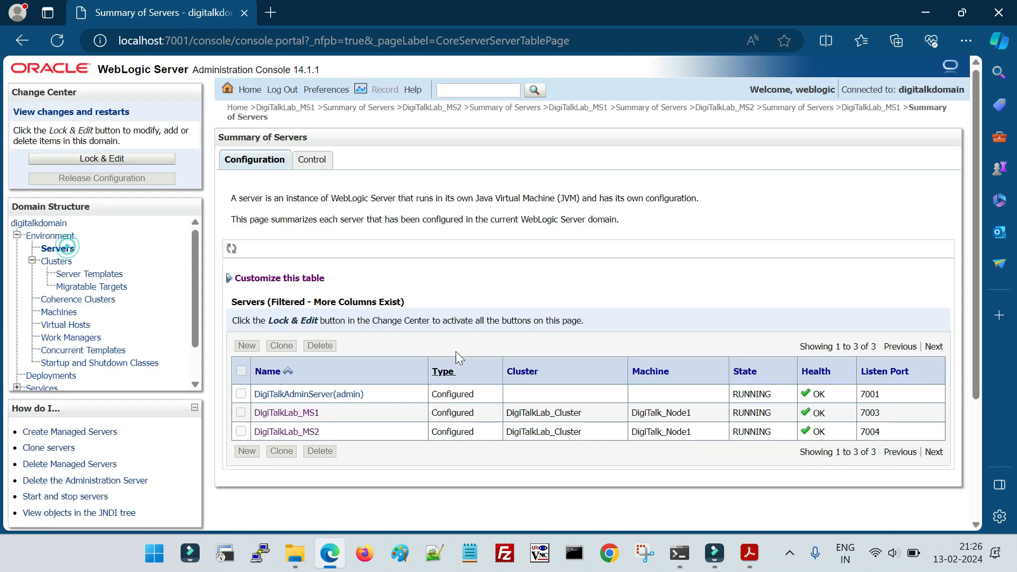
Open the tuning settings of ServerTemplate-0 and lock the domain configuration for editing
click(92, 275)
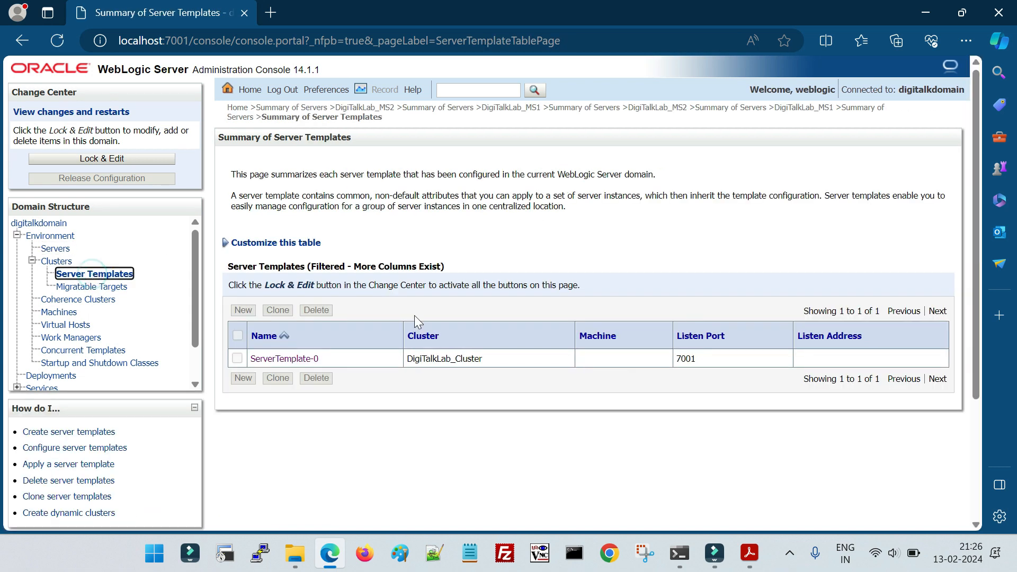
click(307, 360)
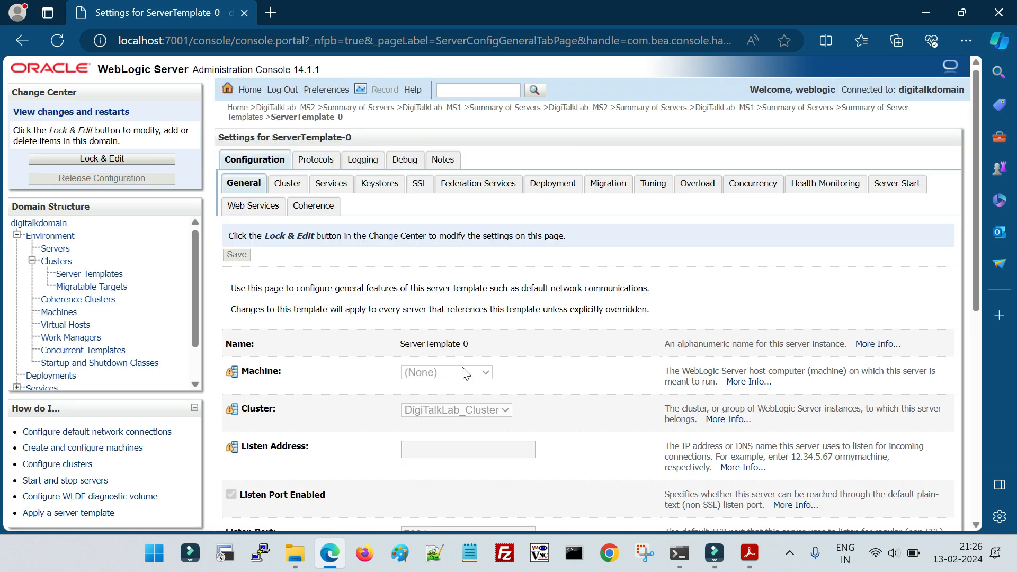
click(657, 188)
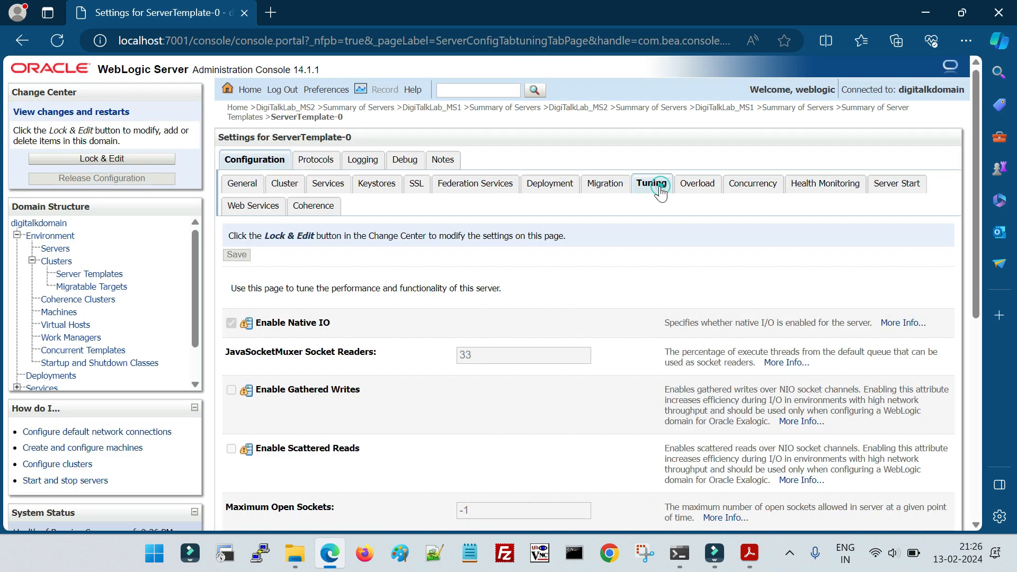
click(140, 162)
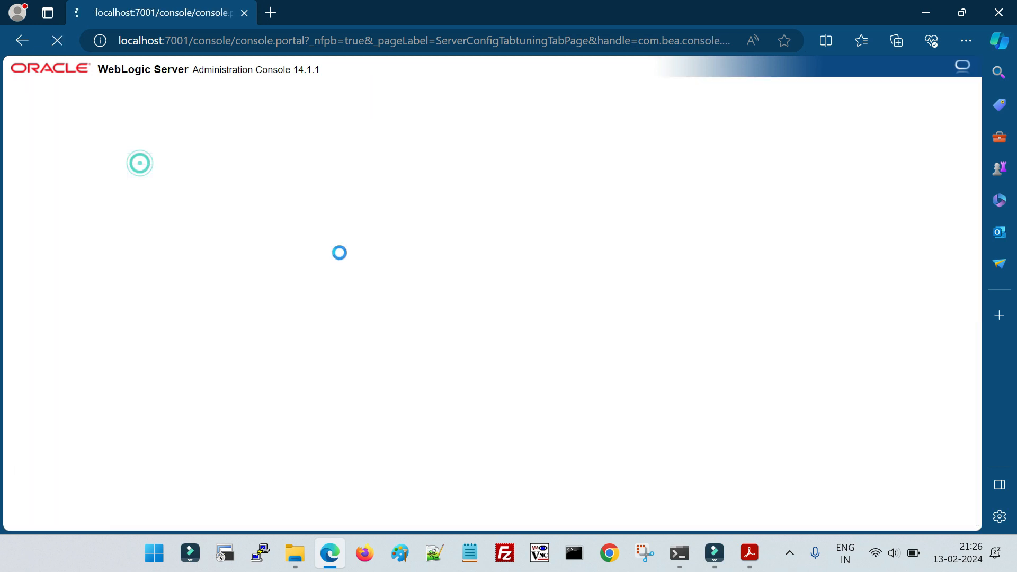
Set the template's Stuck Thread Max Time to 500, save it, and activate the changes
scroll(344, 313, down, 3)
click(493, 382)
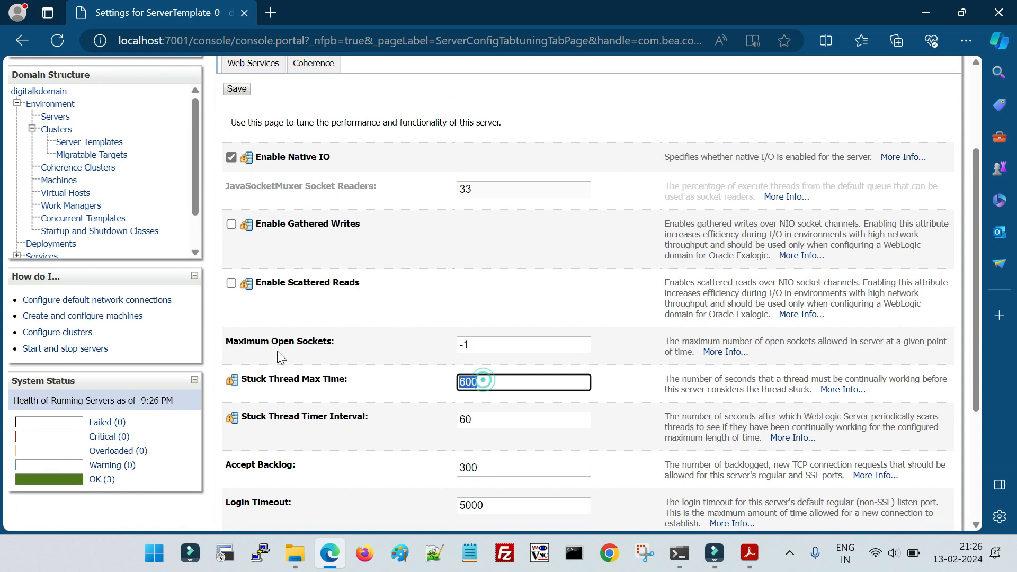
text(500)
click(630, 417)
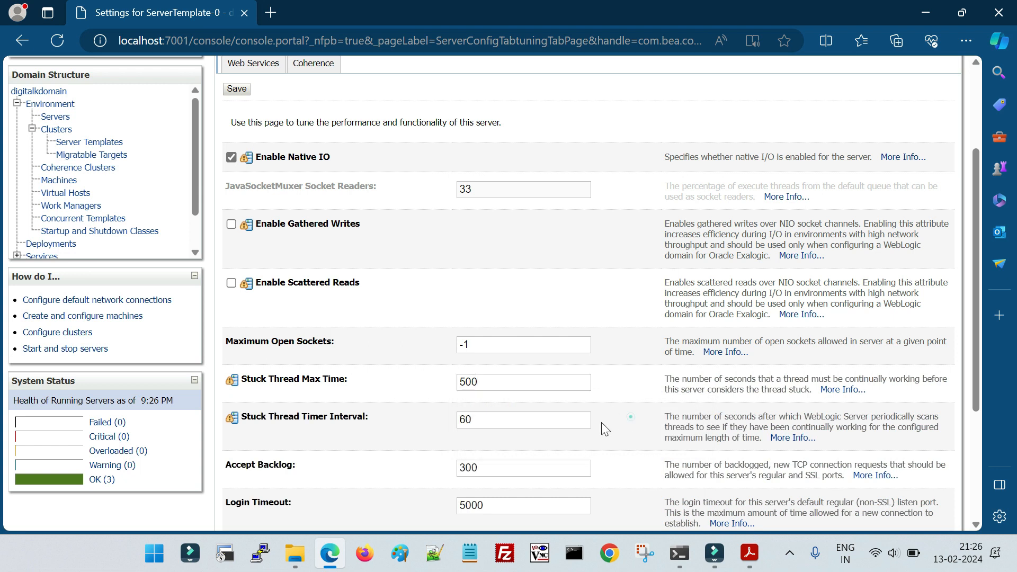
scroll(326, 307, up, 3)
click(236, 231)
click(109, 158)
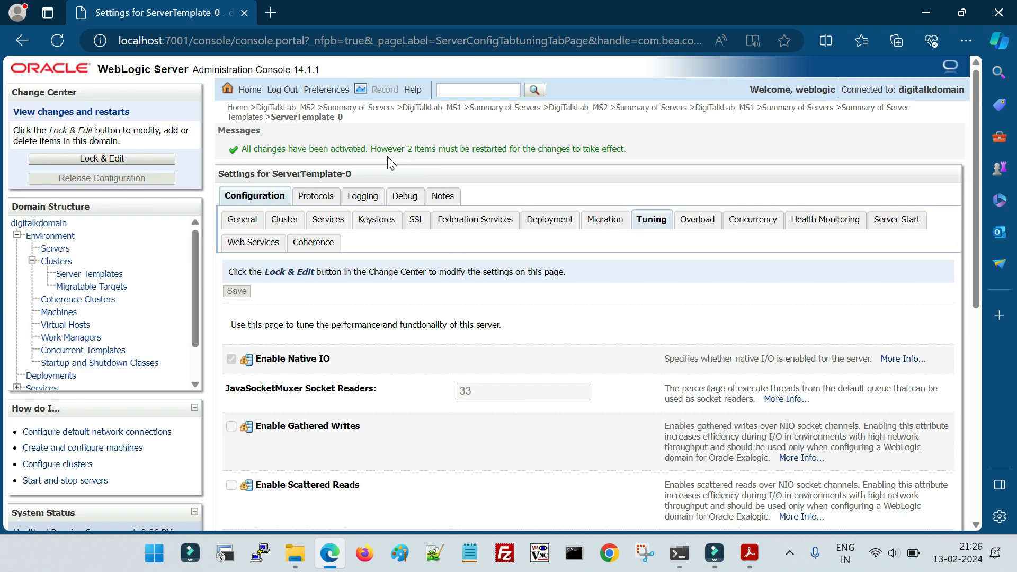
drag(370, 148, 637, 148)
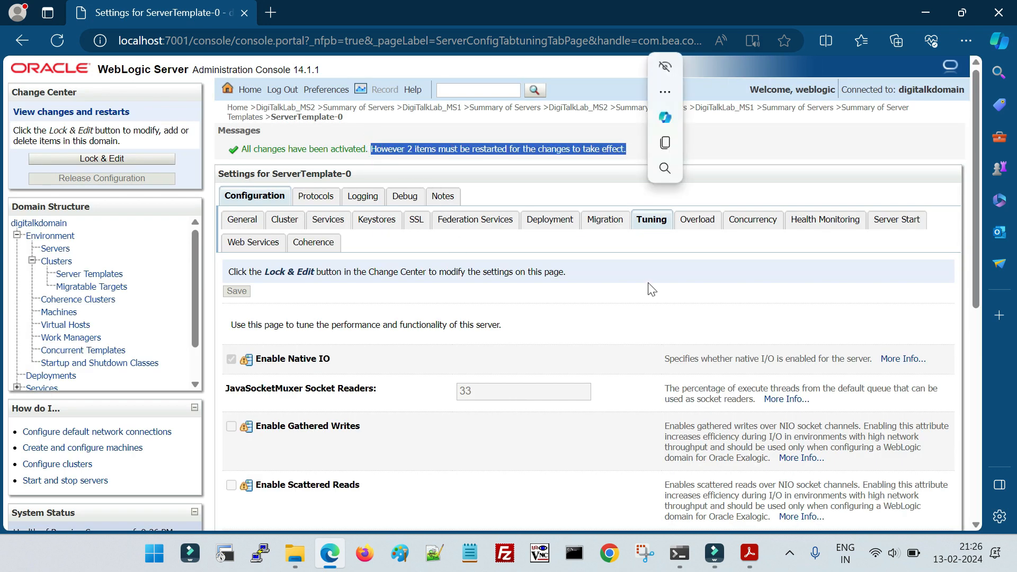
click(638, 293)
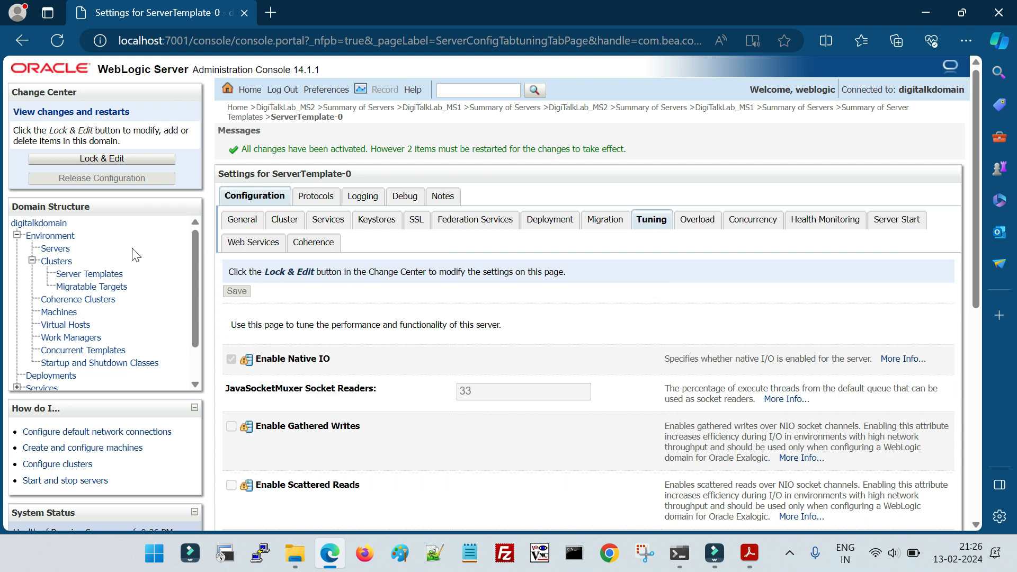
Force an immediate shutdown of DigiTalkLab_MS1 and DigiTalkLab_MS2 and check their states in the servers summary
click(64, 250)
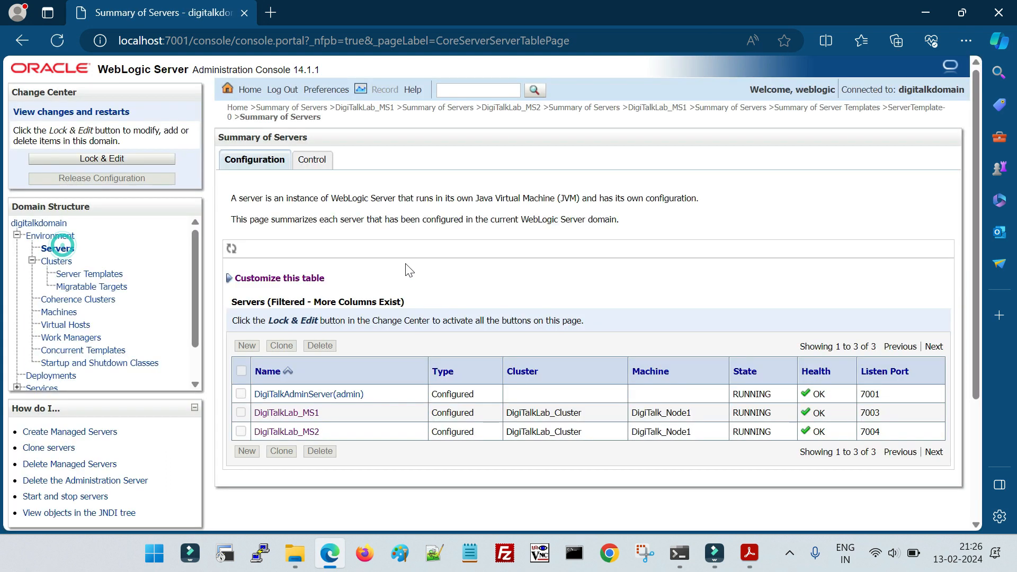
click(307, 159)
click(240, 379)
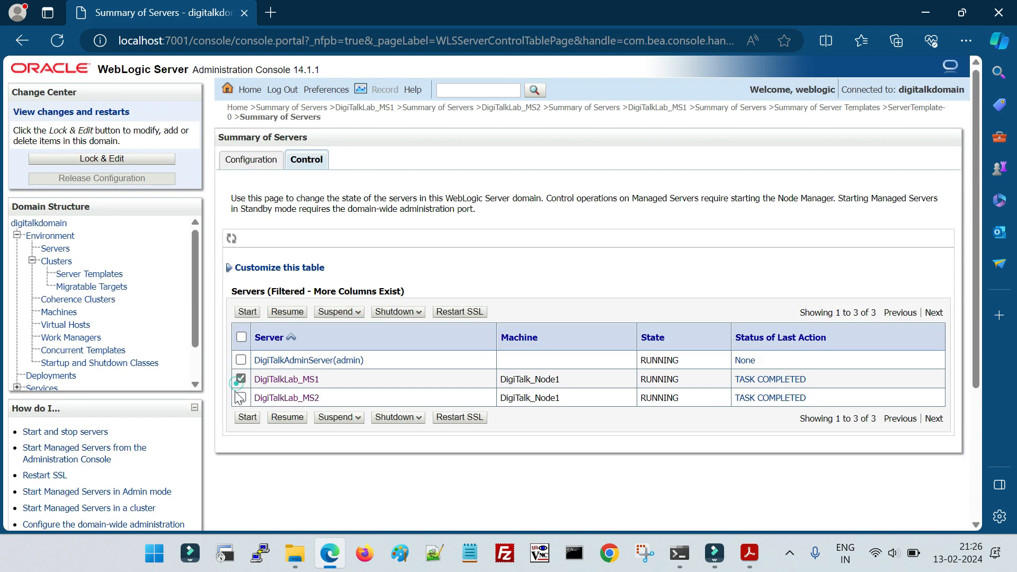
click(417, 456)
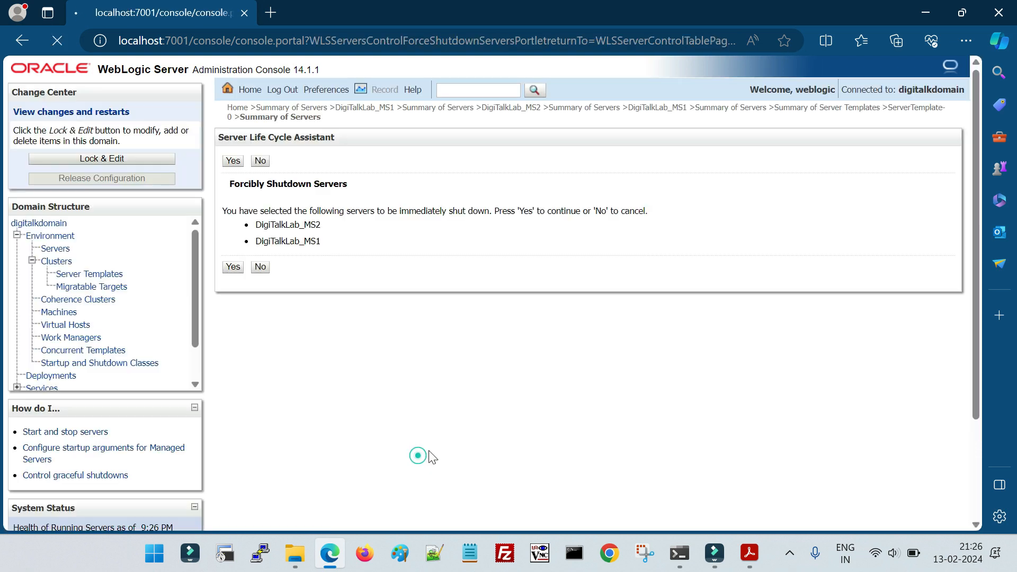
click(236, 268)
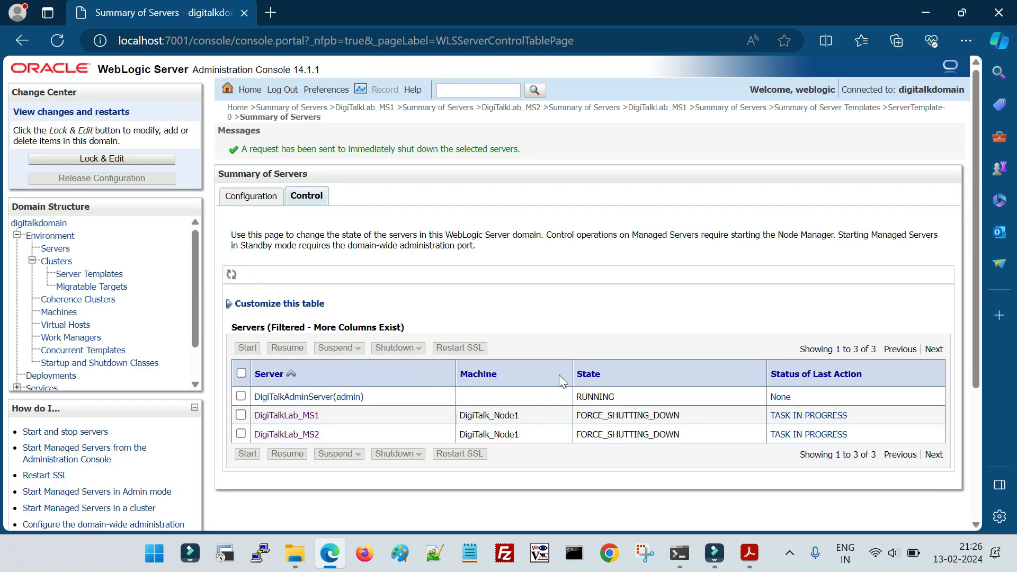
click(58, 249)
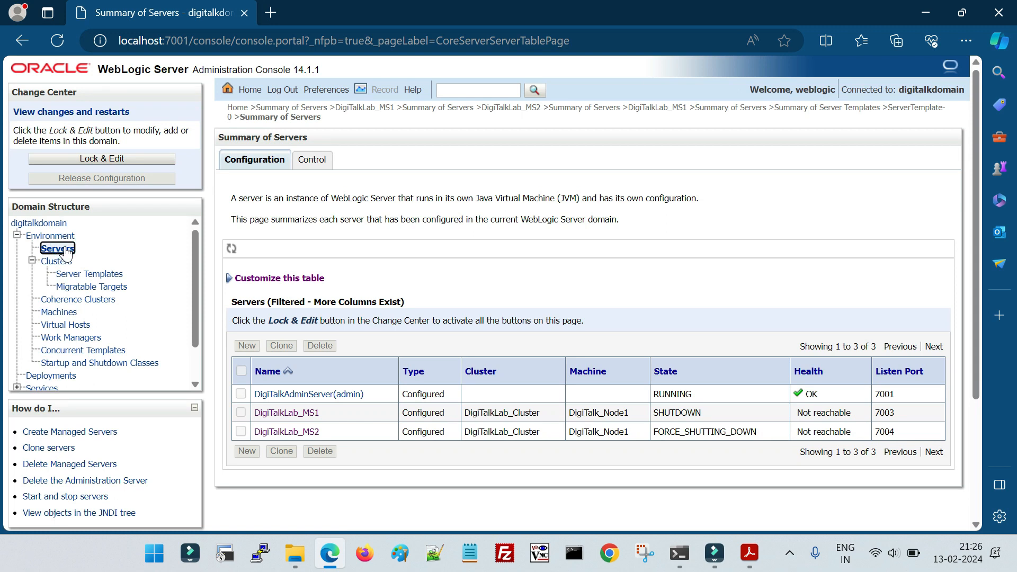
click(62, 249)
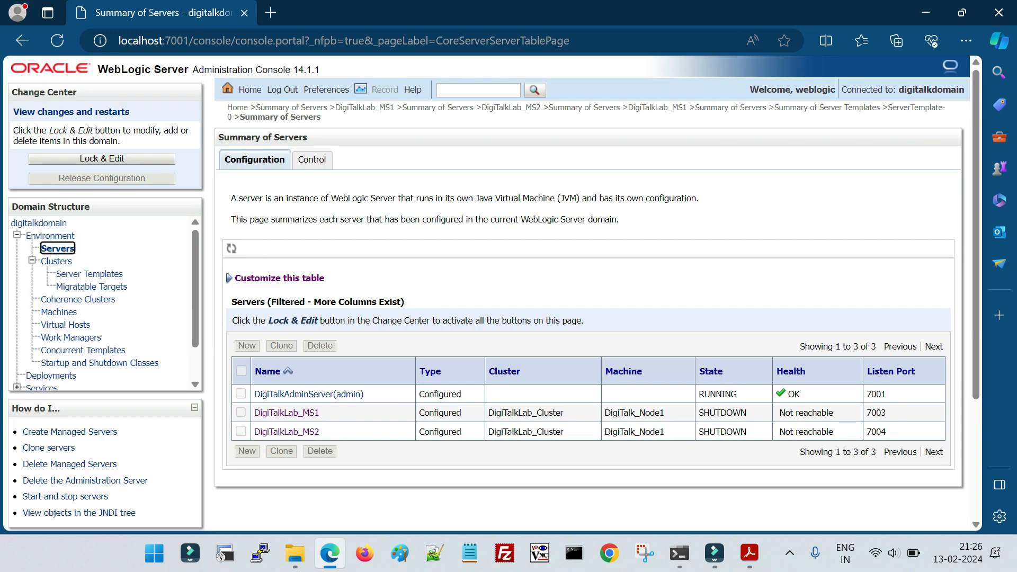
Start DigiTalkLab_MS1 and DigiTalkLab_MS2 and check their states in the servers summary
click(315, 159)
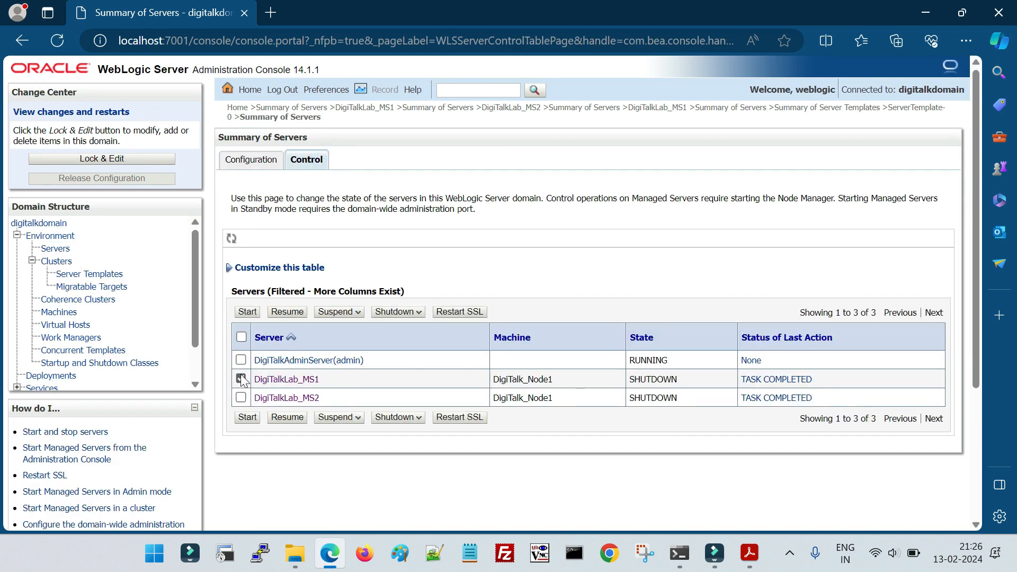
click(241, 397)
click(248, 417)
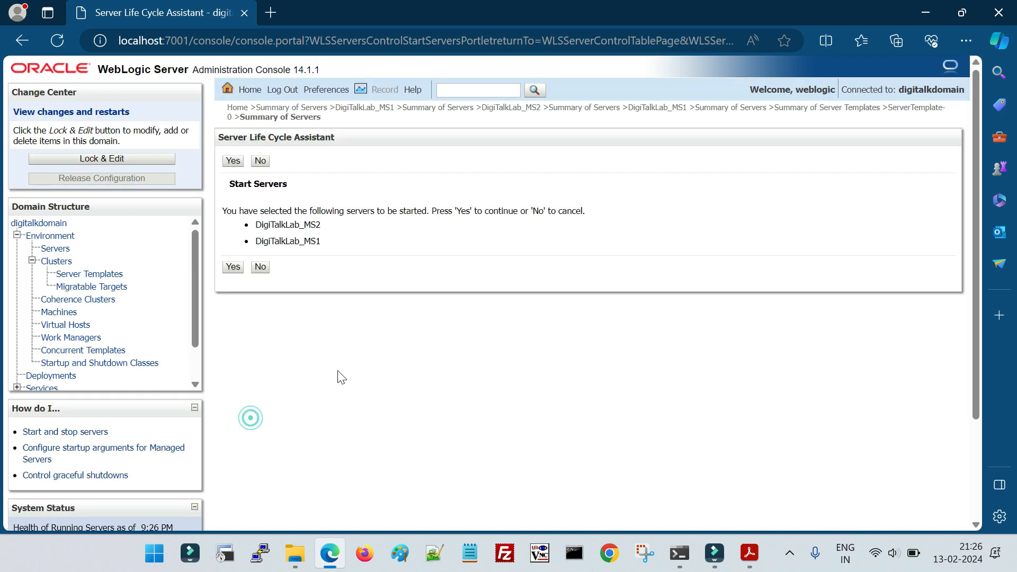
click(233, 268)
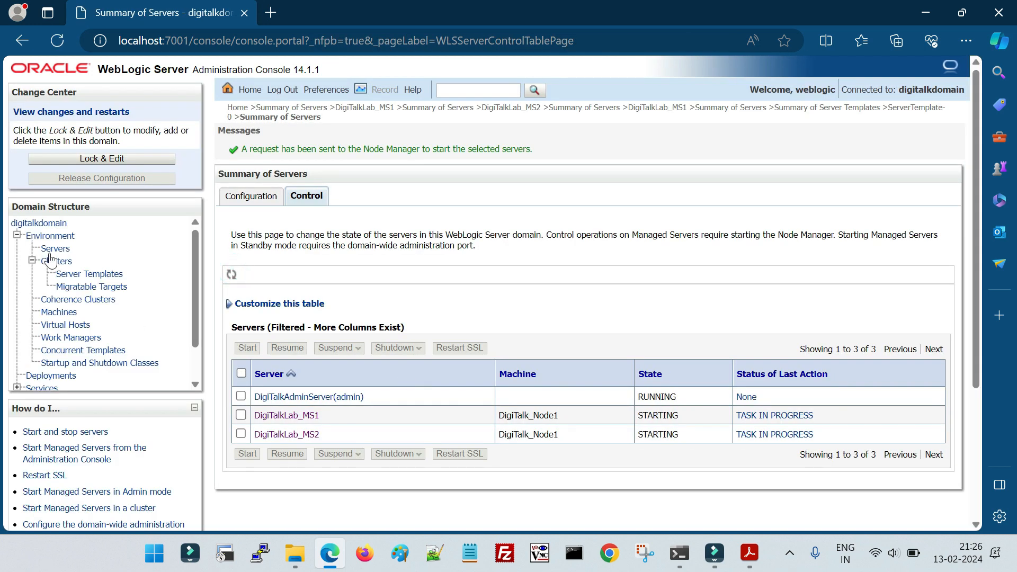
click(55, 248)
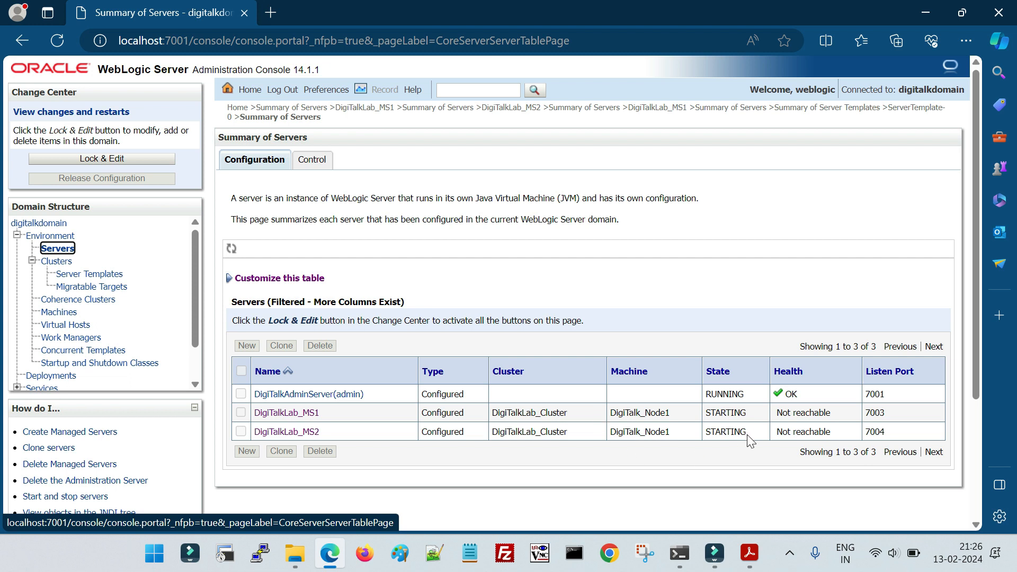
View the general settings of ServerTemplate-0 and then those of the managed server DigiTalkLab_MS1
click(94, 276)
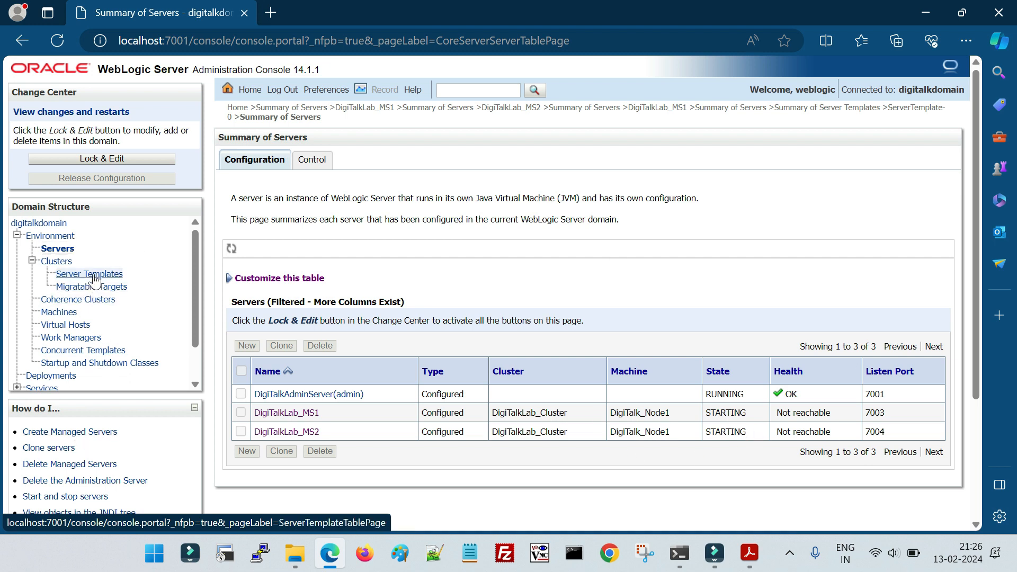
click(304, 359)
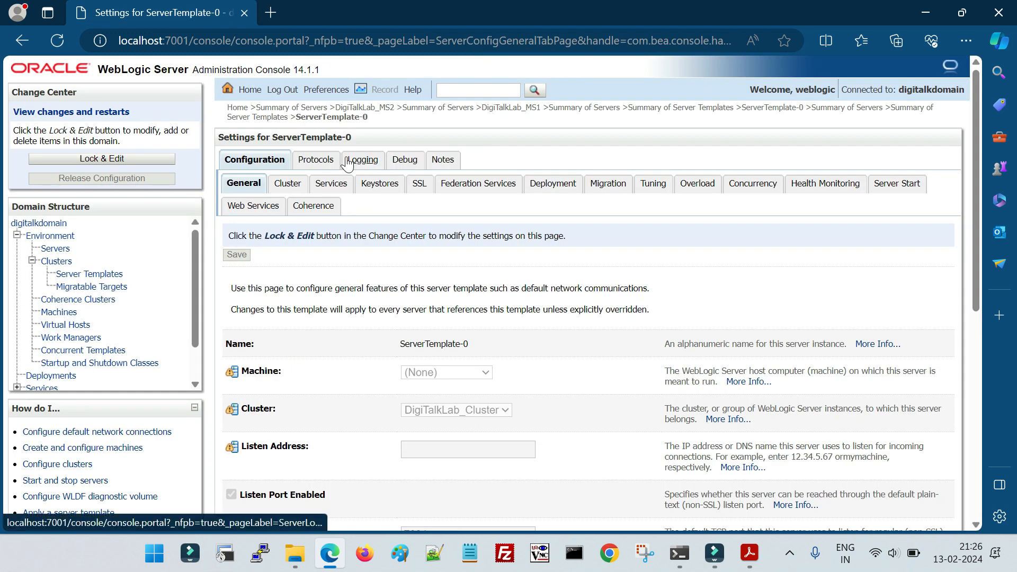
click(50, 248)
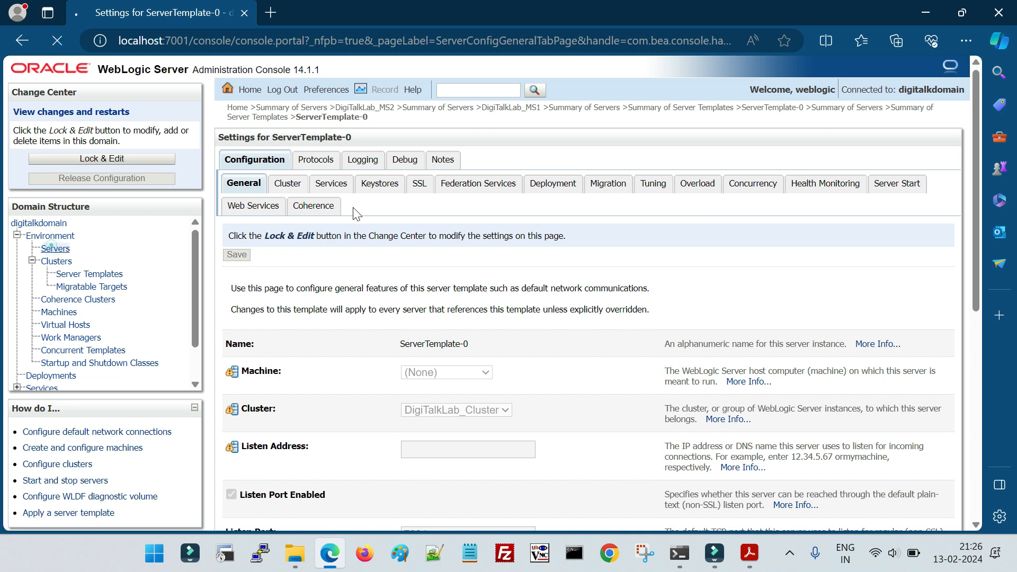
click(310, 416)
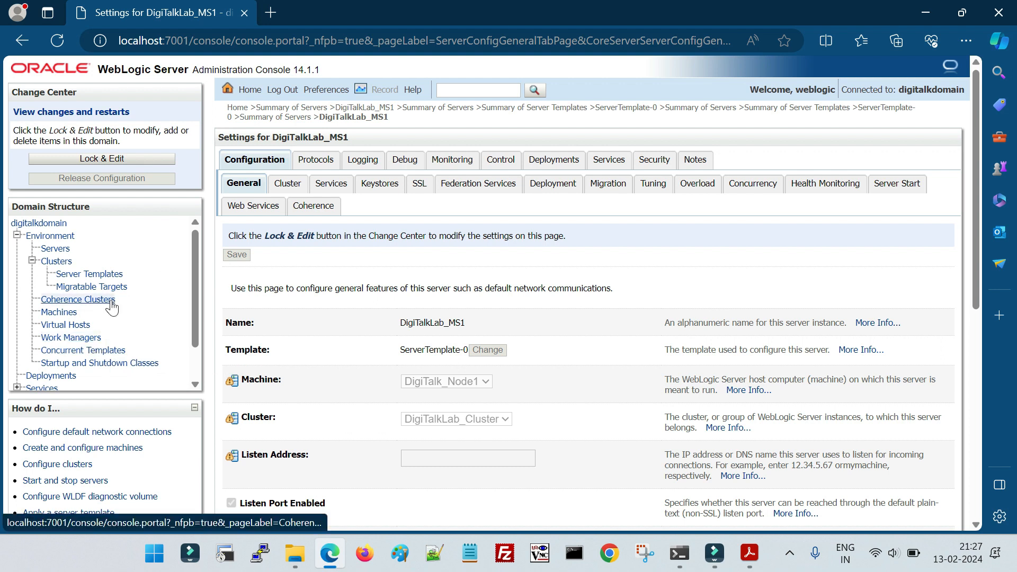
Open the tuning settings of ServerTemplate-0 and check its stuck thread values
click(96, 274)
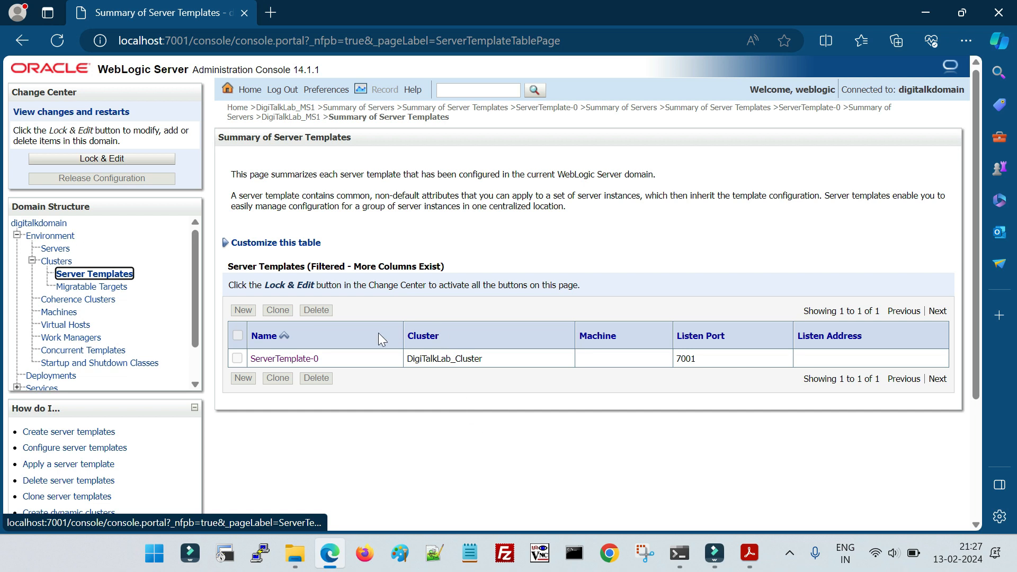
click(312, 358)
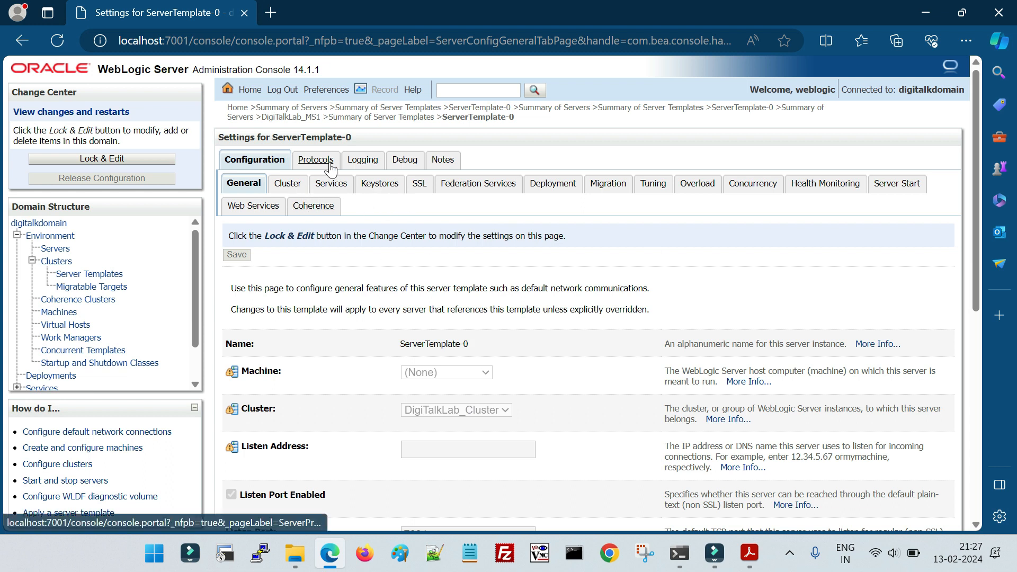
click(655, 188)
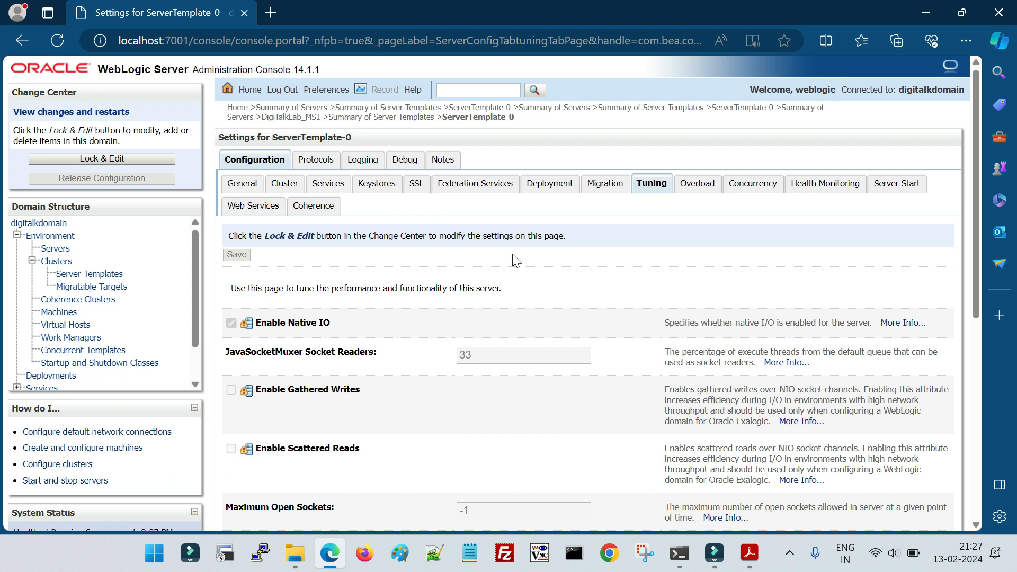
scroll(496, 408, down, 7)
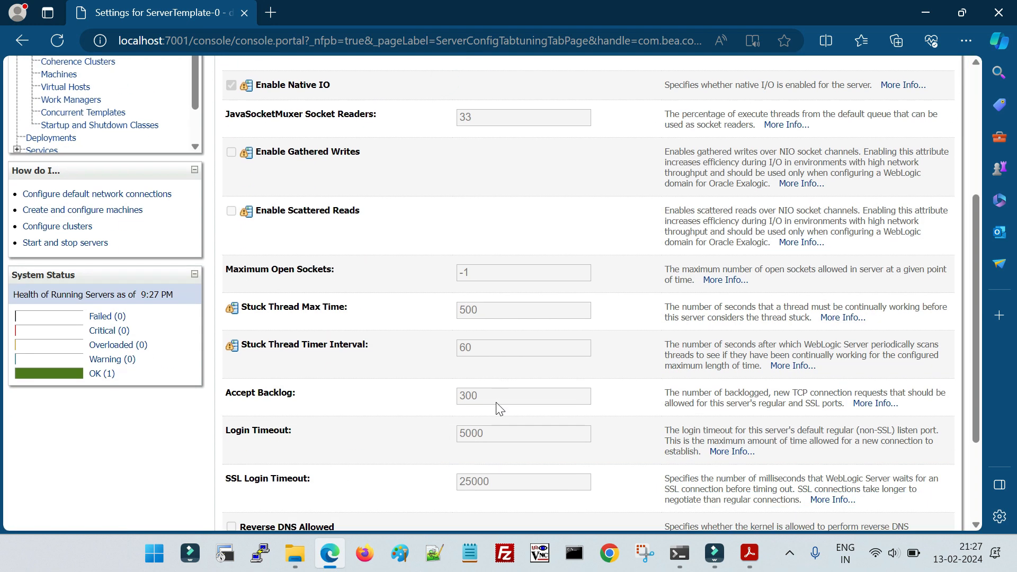
scroll(499, 439, up, 7)
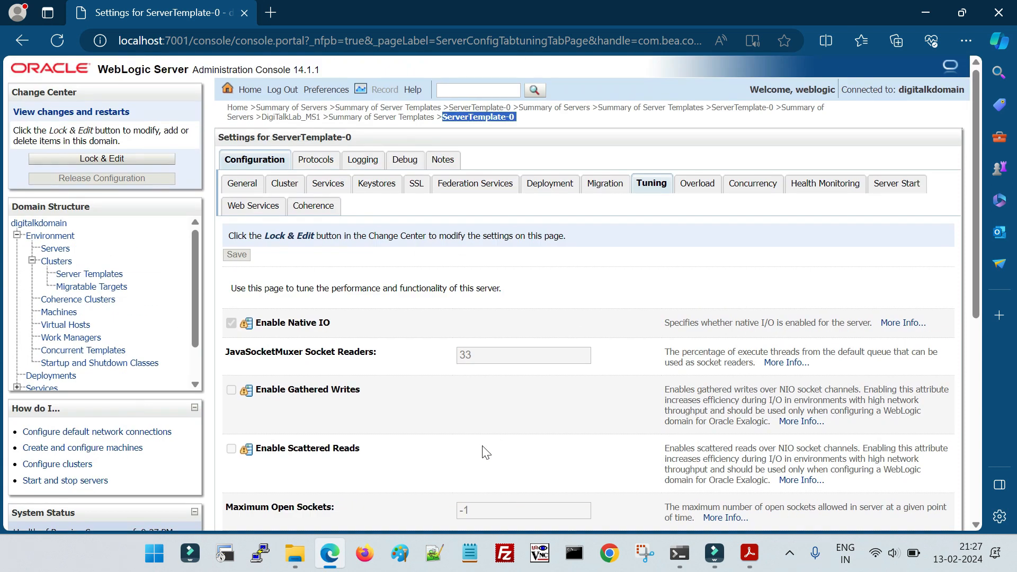
scroll(485, 452, down, 4)
click(505, 371)
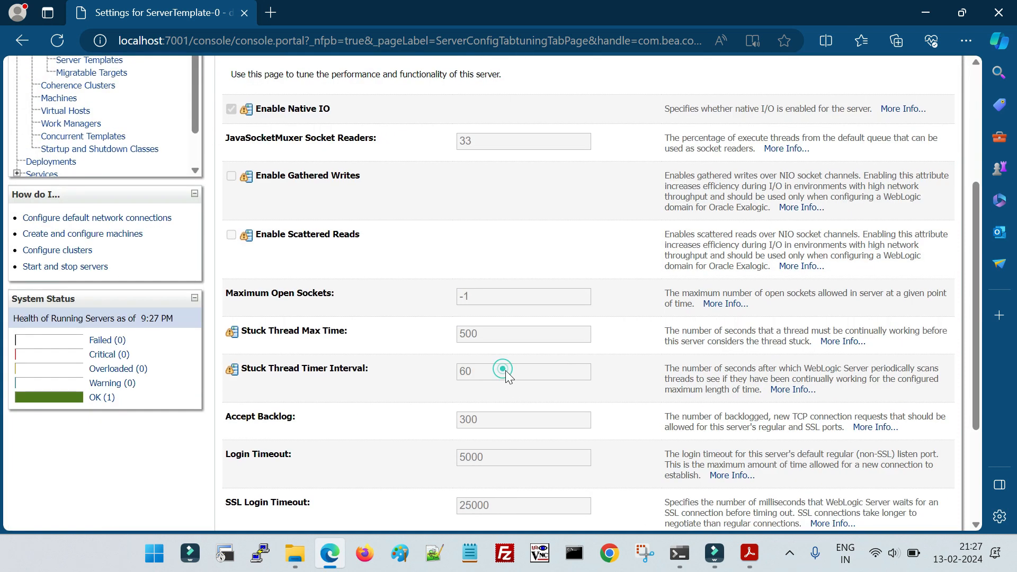
scroll(517, 402, up, 4)
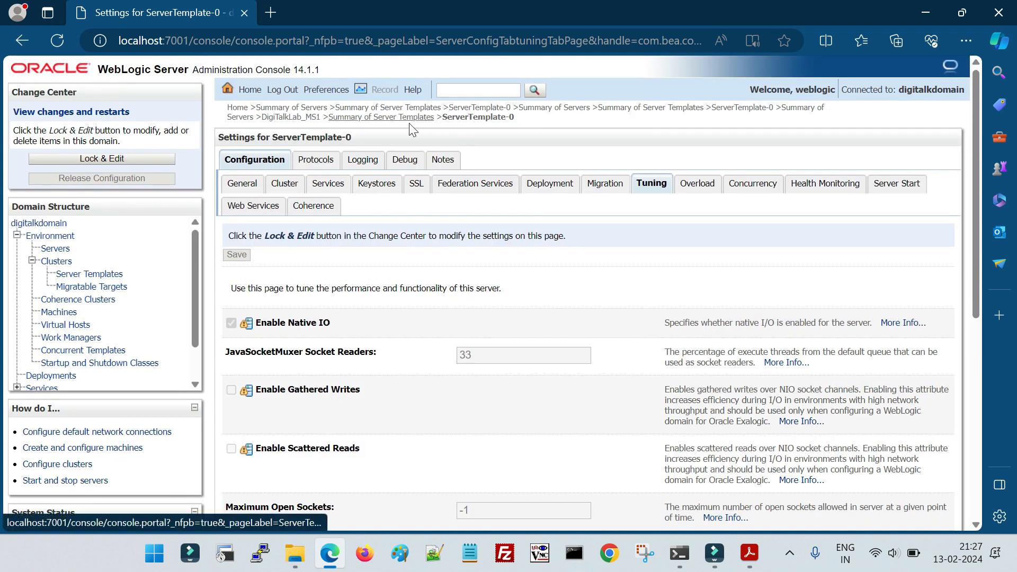
Check which cluster ServerTemplate-0 is assigned to and which template DigiTalkLab_MS1 uses
click(411, 118)
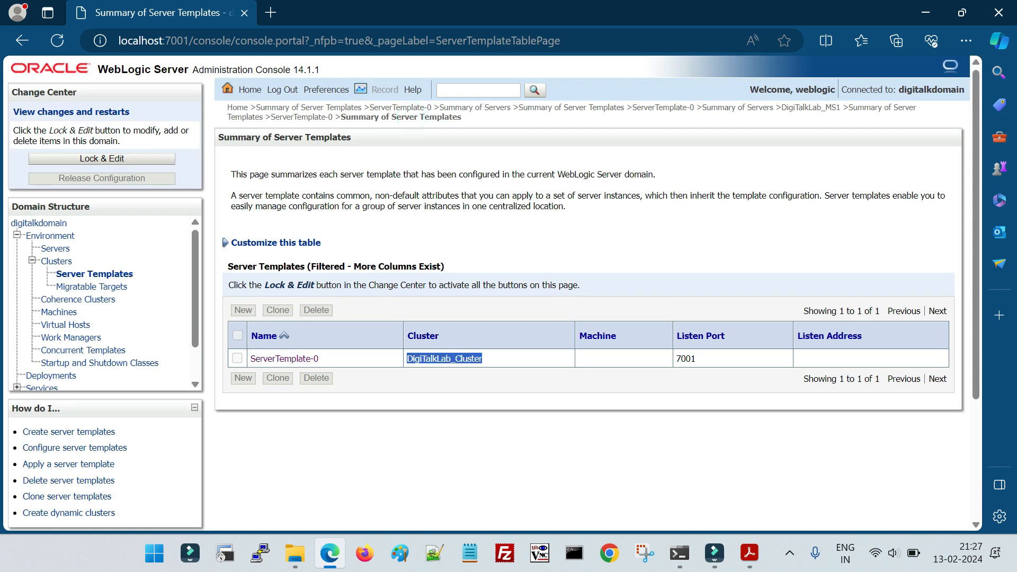
double_click(441, 365)
click(55, 248)
click(306, 417)
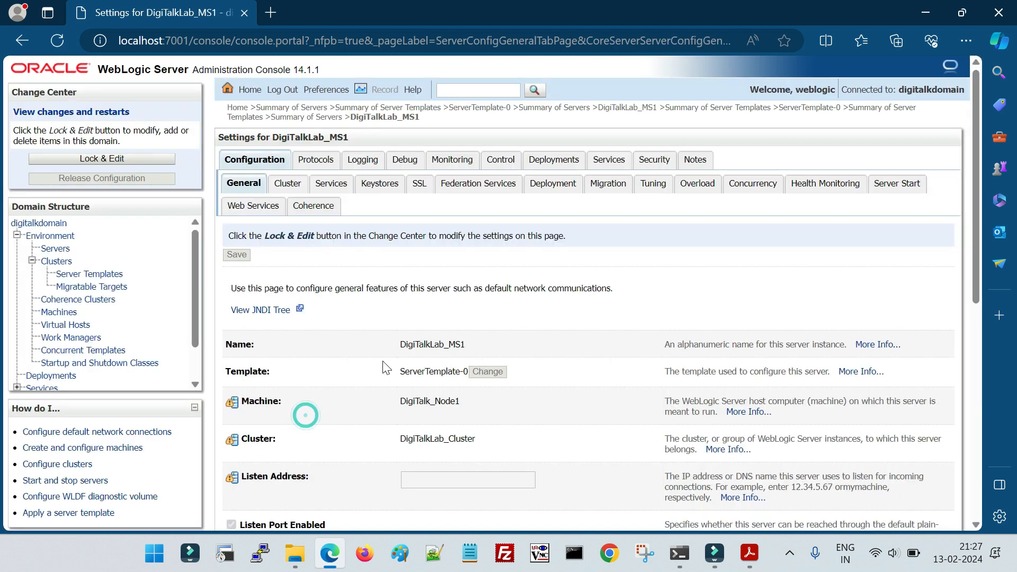
double_click(419, 373)
click(329, 380)
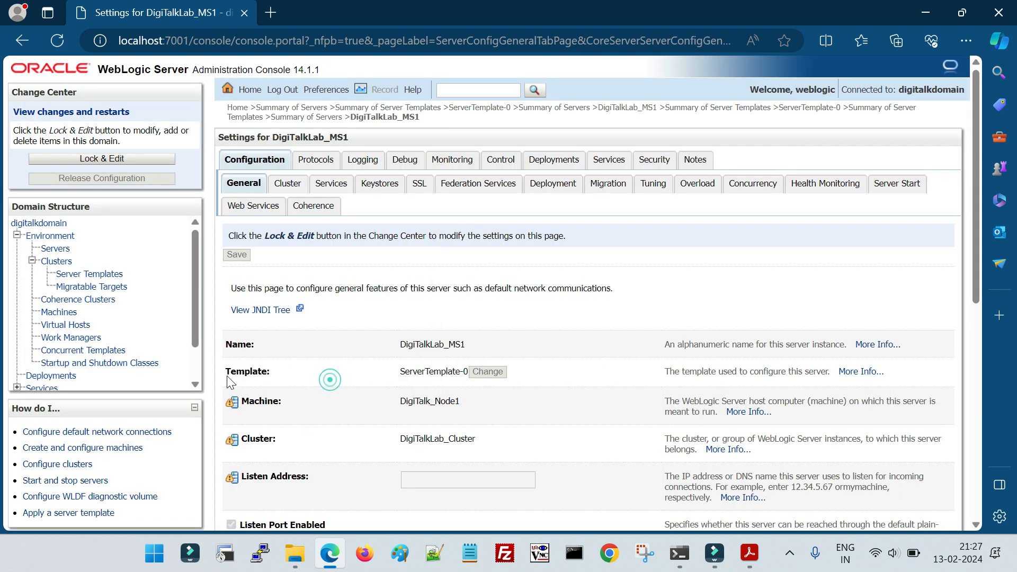
drag(220, 374, 290, 374)
Check the servers summary and inspect the Stuck Thread Max Time in the tuning settings of DigiTalkLab_MS1
click(55, 249)
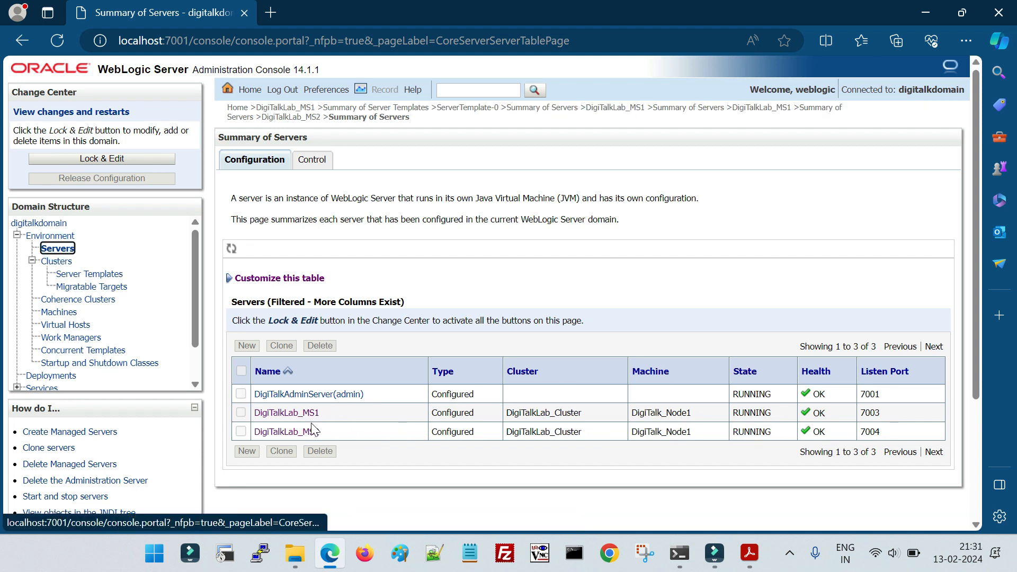
click(307, 414)
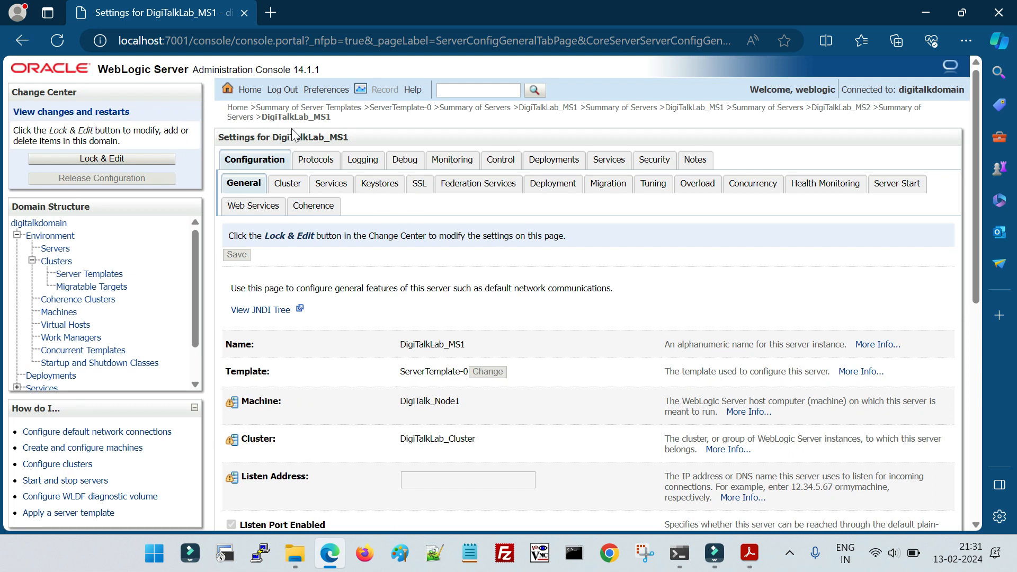
click(655, 189)
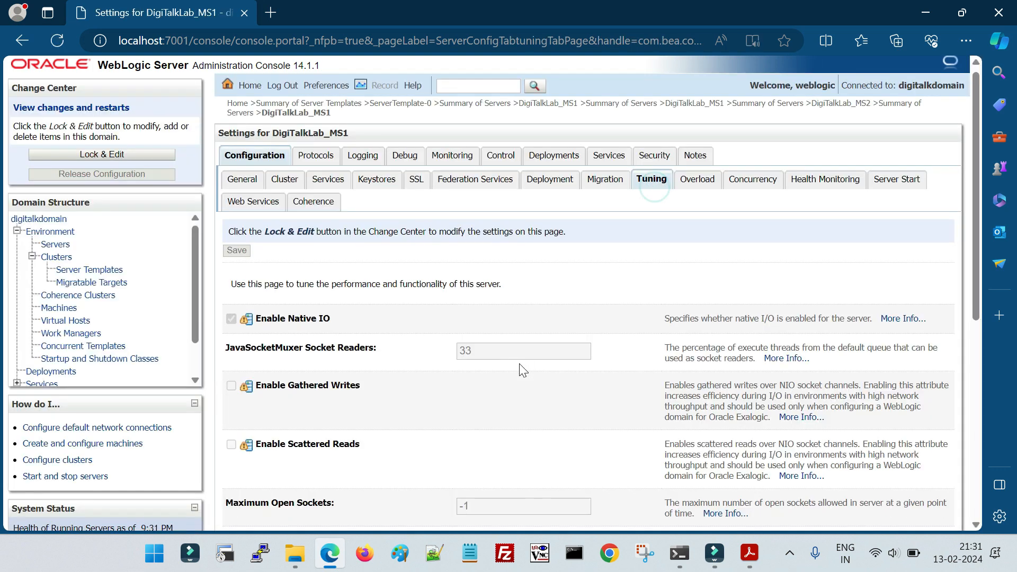
scroll(520, 370, down, 1)
double_click(476, 478)
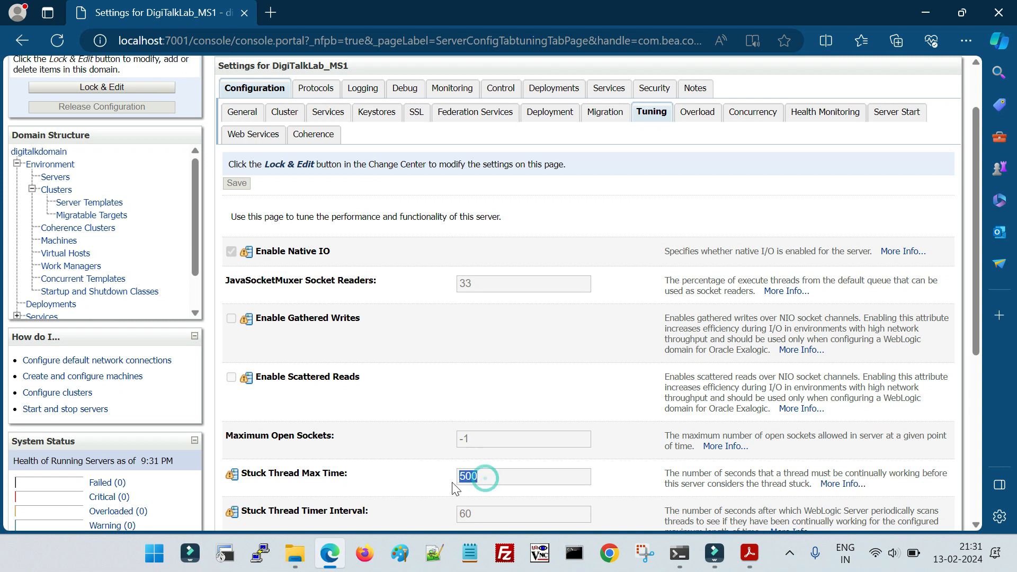
scroll(364, 435, down, 1)
drag(356, 401, 446, 407)
scroll(446, 418, up, 2)
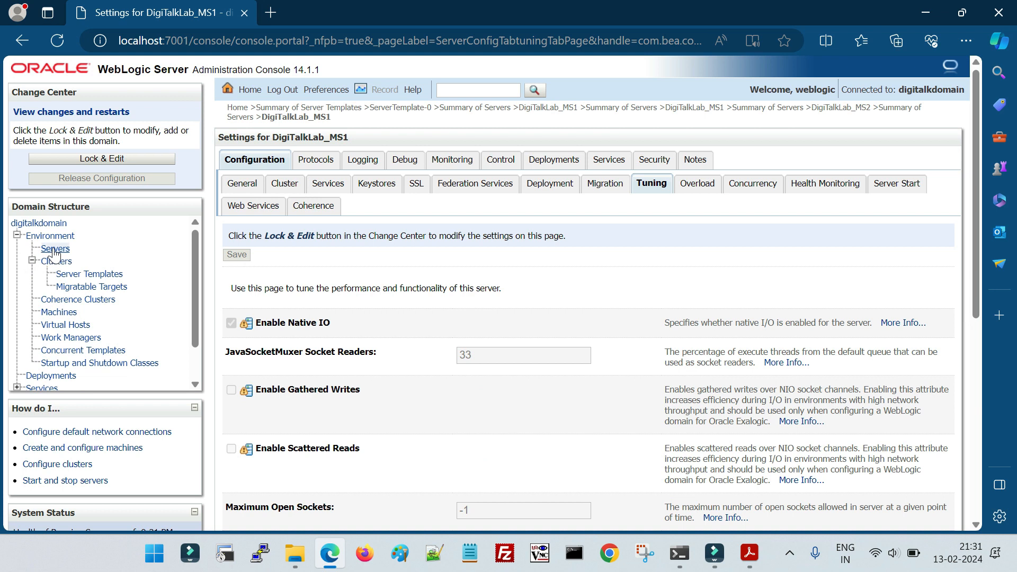
Inspect the Stuck Thread Max Time in the tuning settings of DigiTalkLab_MS2
click(55, 249)
click(318, 432)
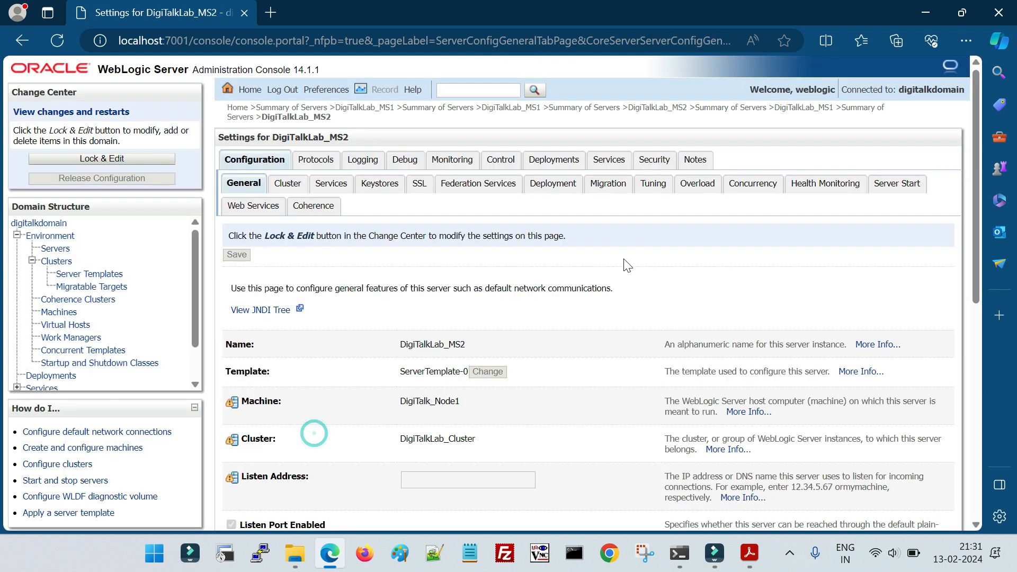
click(652, 185)
scroll(420, 418, down, 1)
scroll(419, 418, down, 3)
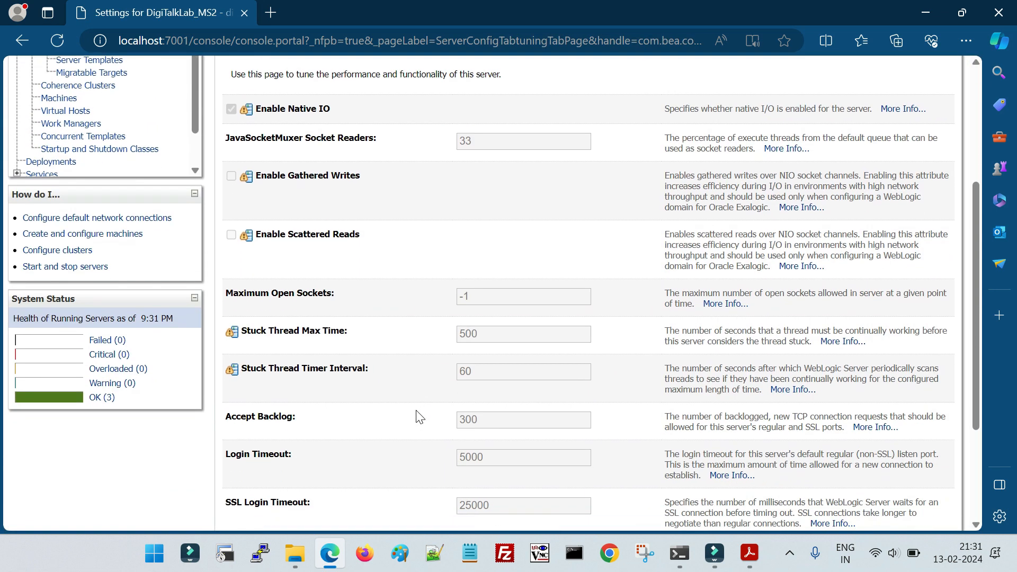
double_click(494, 332)
scroll(439, 351, up, 4)
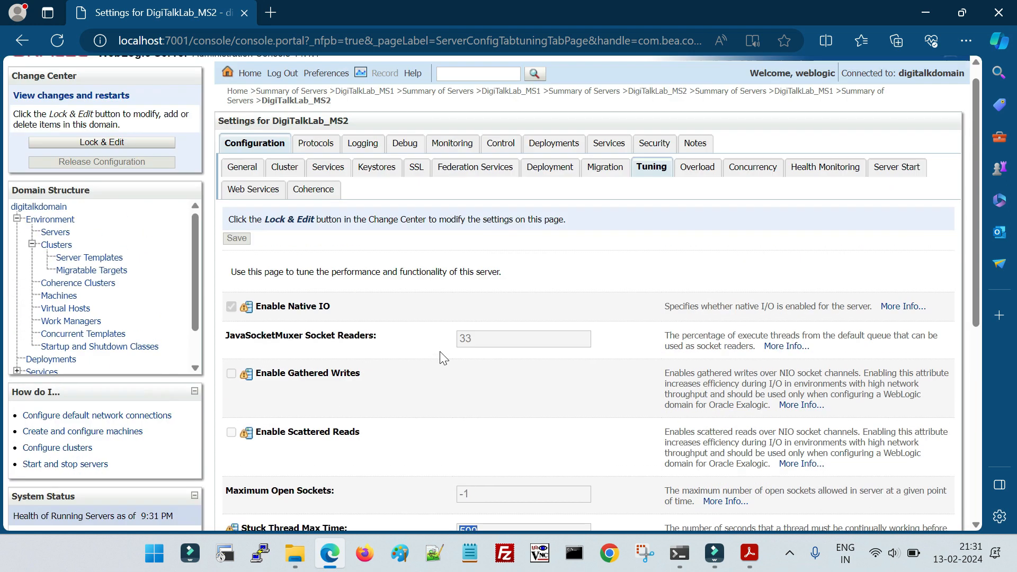
Open the tuning settings of ServerTemplate-0 again and compare its Stuck Thread Max Time with the managed servers
click(56, 248)
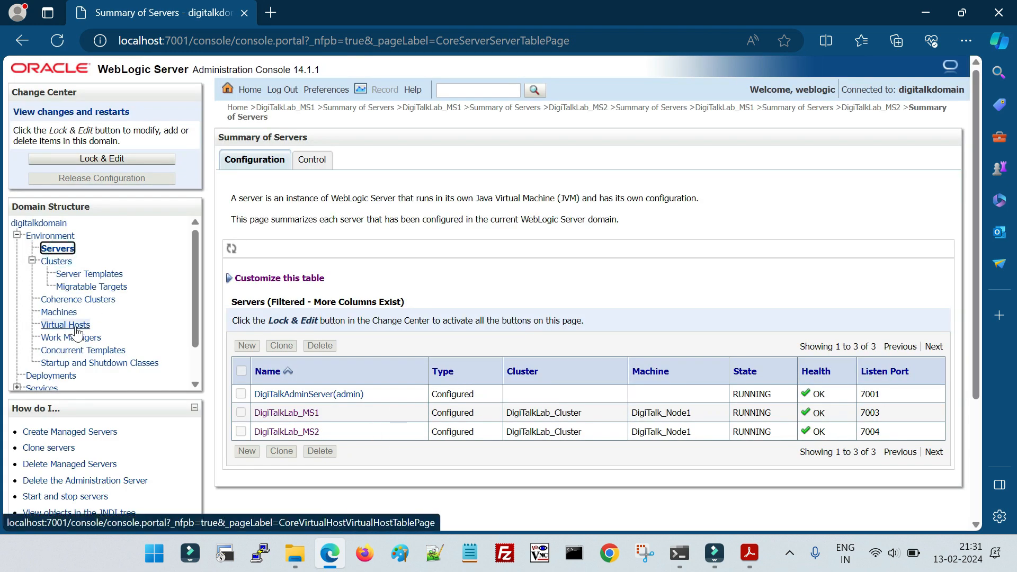
click(103, 274)
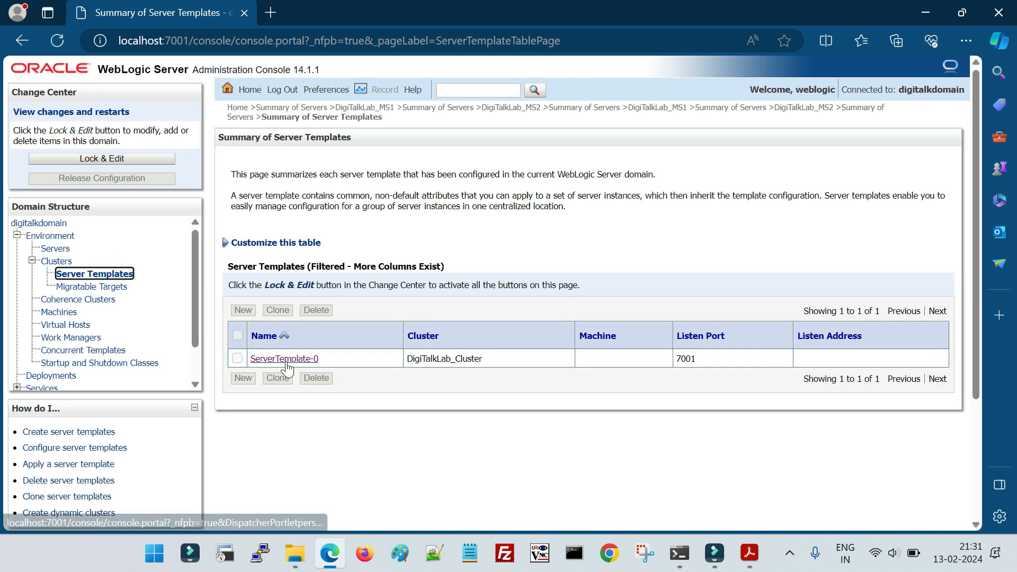
click(284, 358)
click(665, 192)
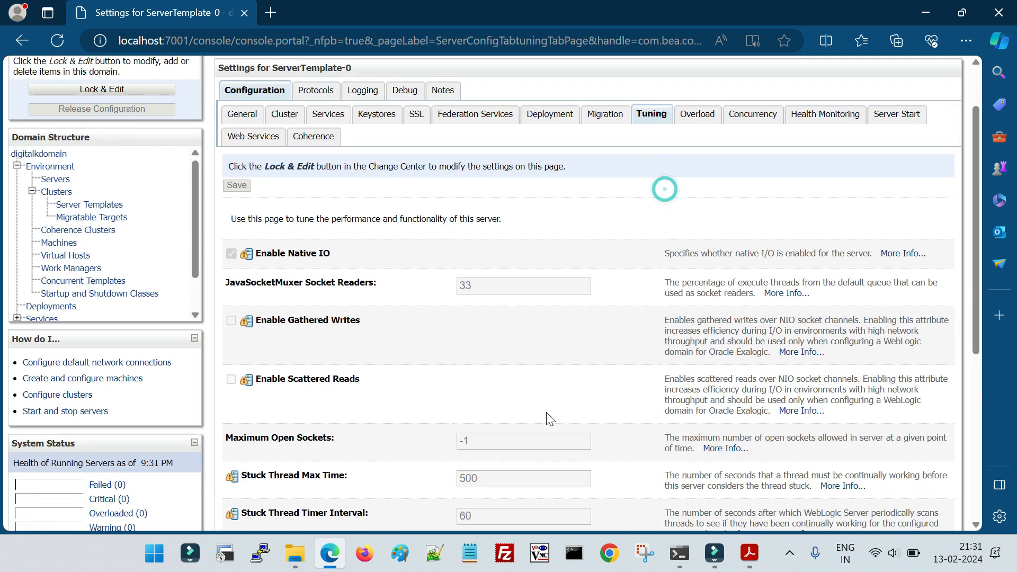
scroll(544, 416, down, 3)
drag(492, 338, 418, 337)
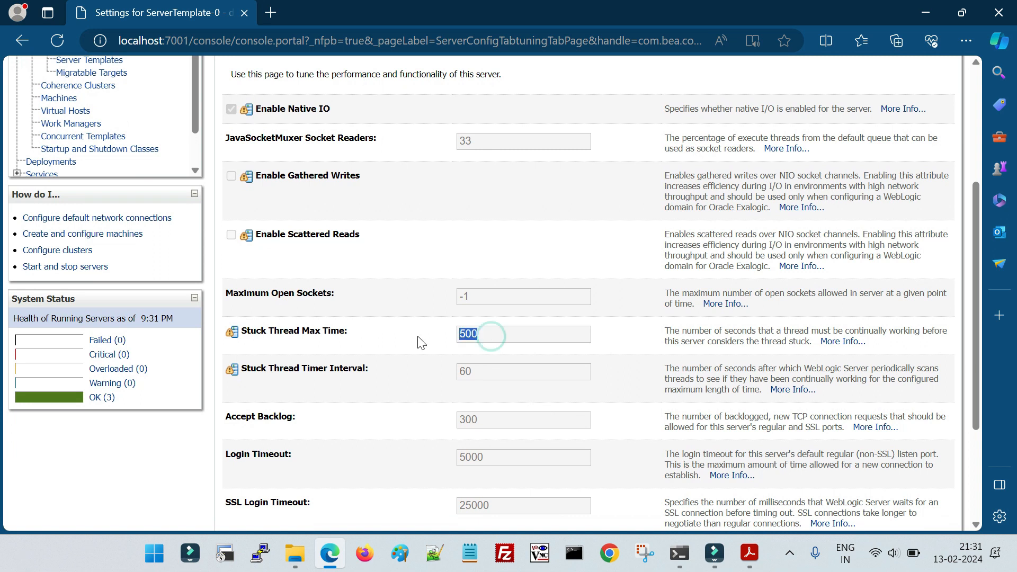
scroll(456, 424, up, 3)
scroll(456, 424, down, 3)
scroll(465, 426, up, 5)
Review the servers summary and the server templates summary, ending on the list of servers
click(55, 249)
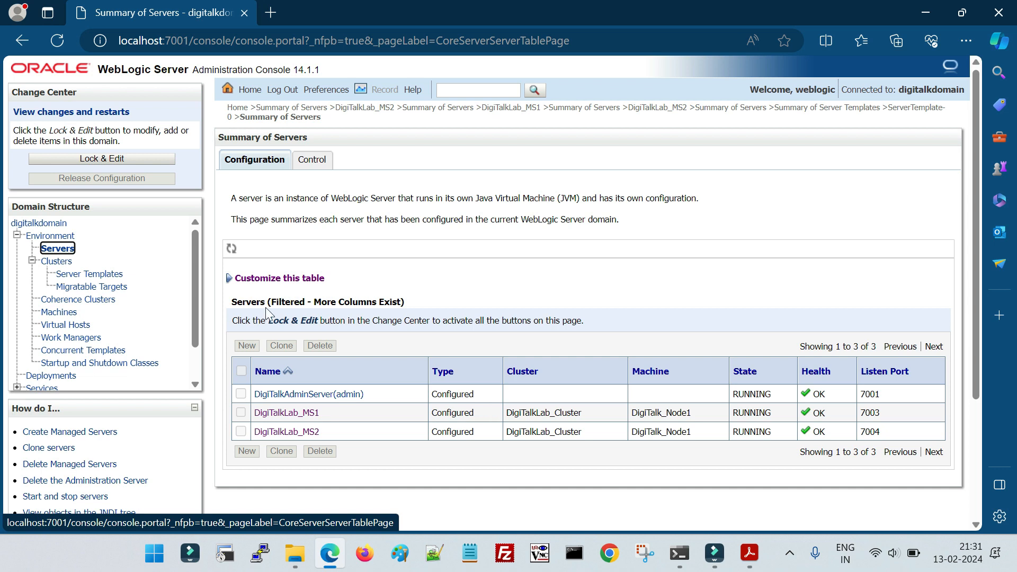
click(89, 274)
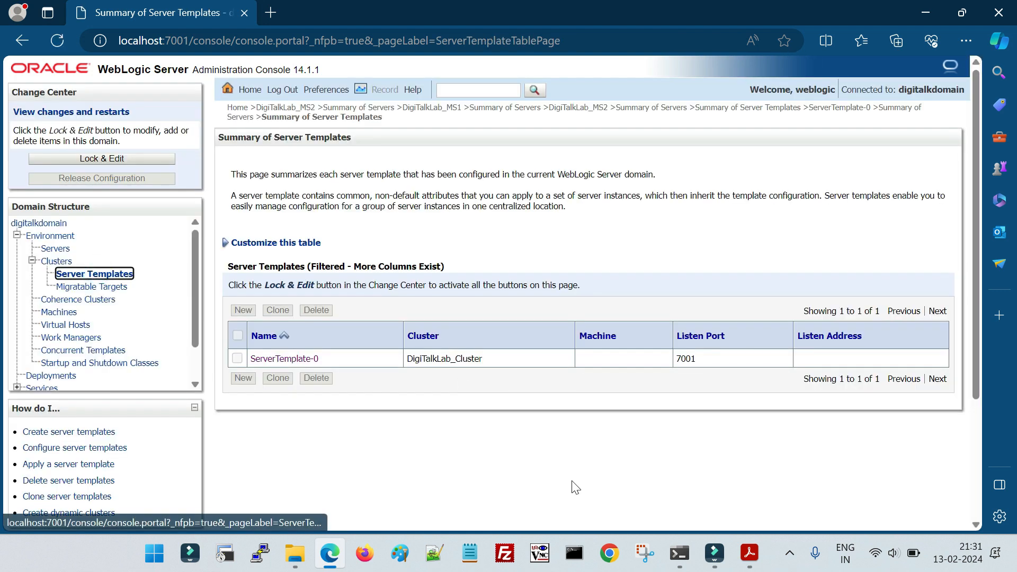
click(58, 248)
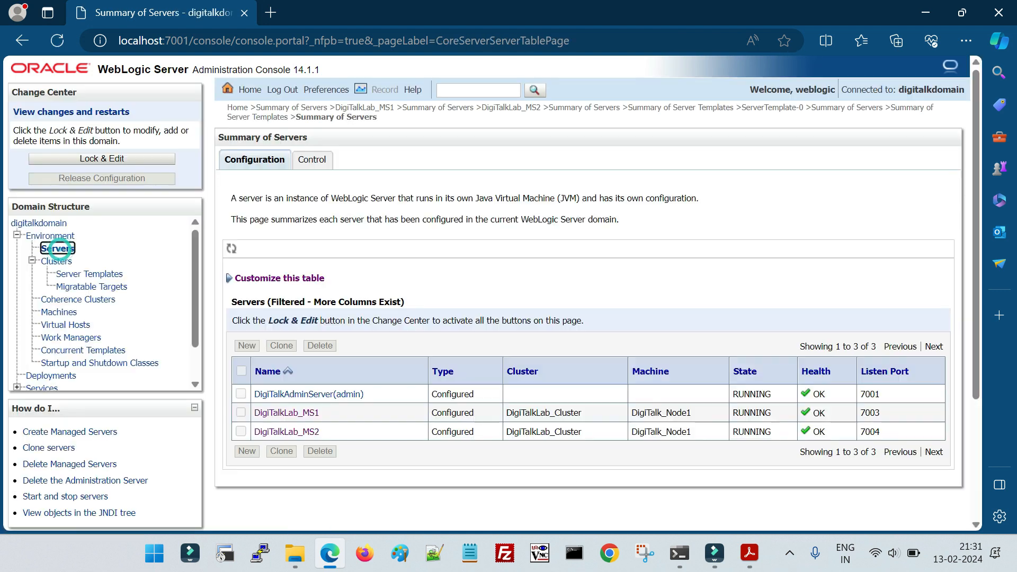
click(713, 553)
click(713, 553)
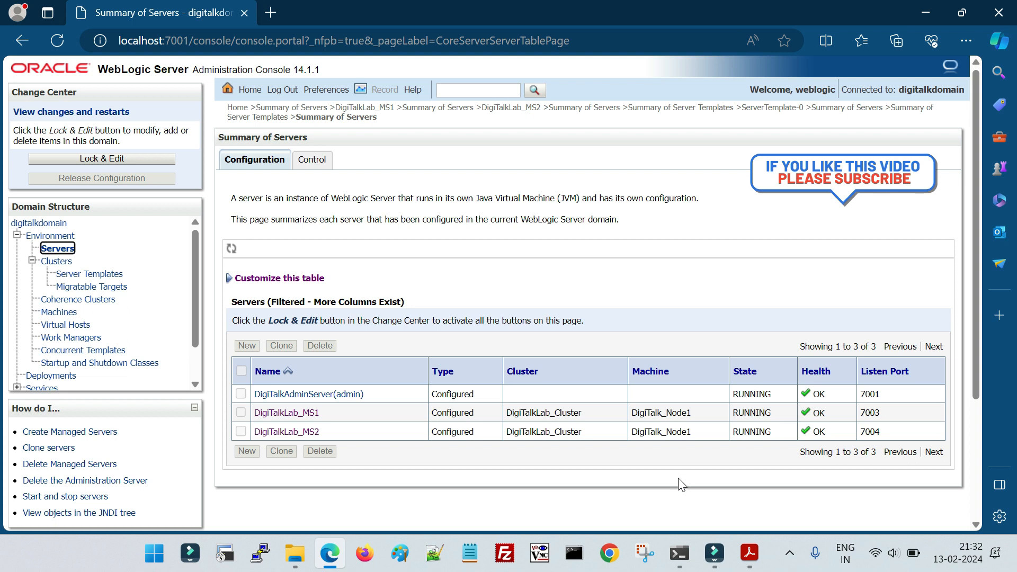
Switch to the lab PDF in Adobe Acrobat and review the "Configure in a New Domain" section up to creating a server template
click(762, 559)
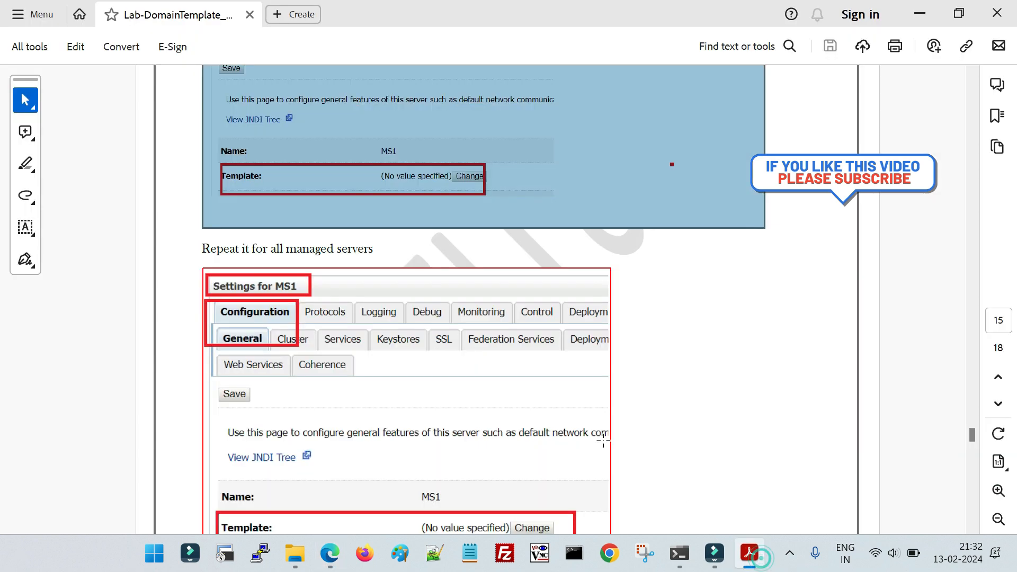
scroll(933, 359, up, 3)
drag(972, 429, 973, 78)
scroll(447, 365, down, 3)
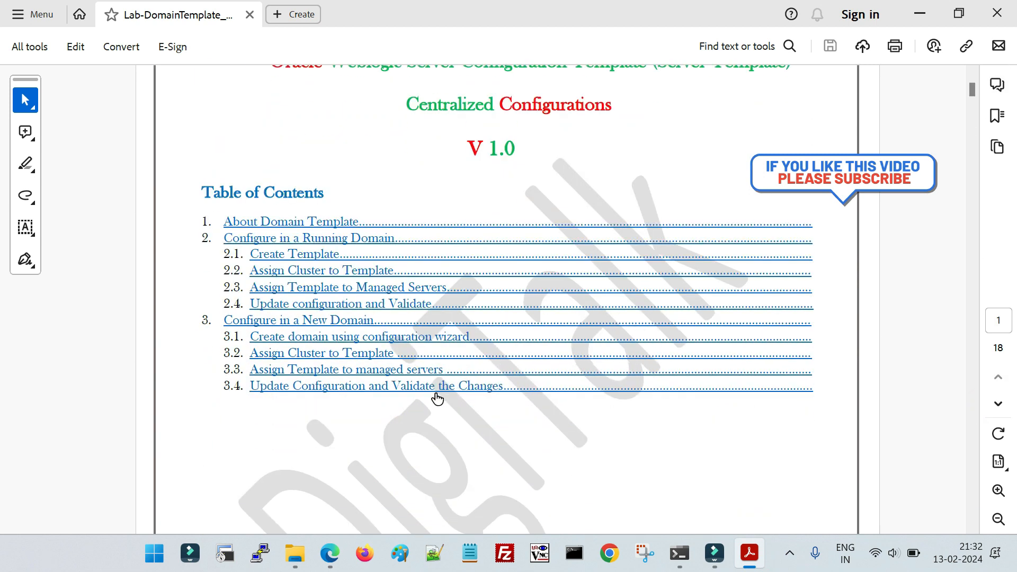
click(307, 321)
scroll(429, 482, down, 15)
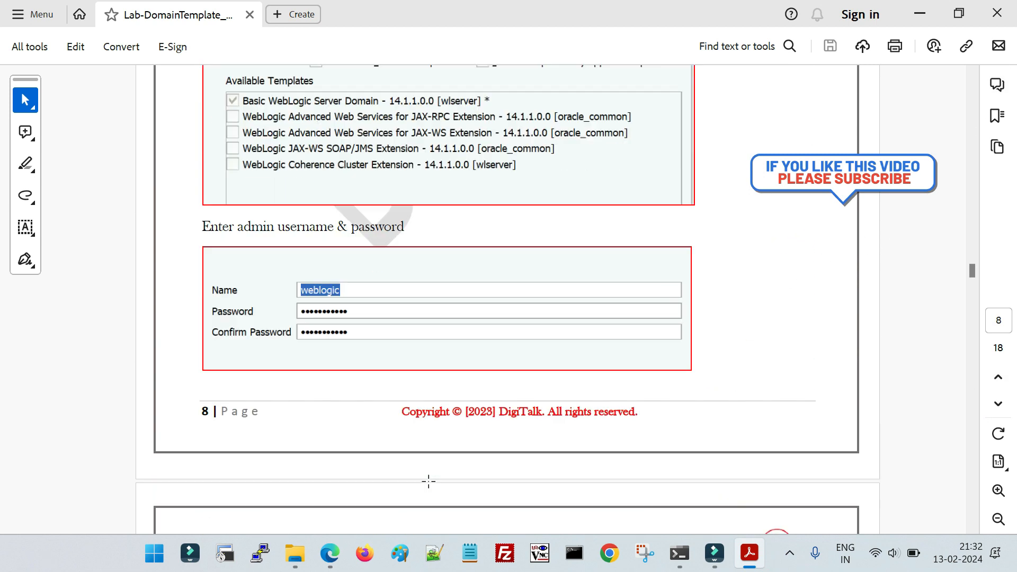
scroll(429, 482, down, 20)
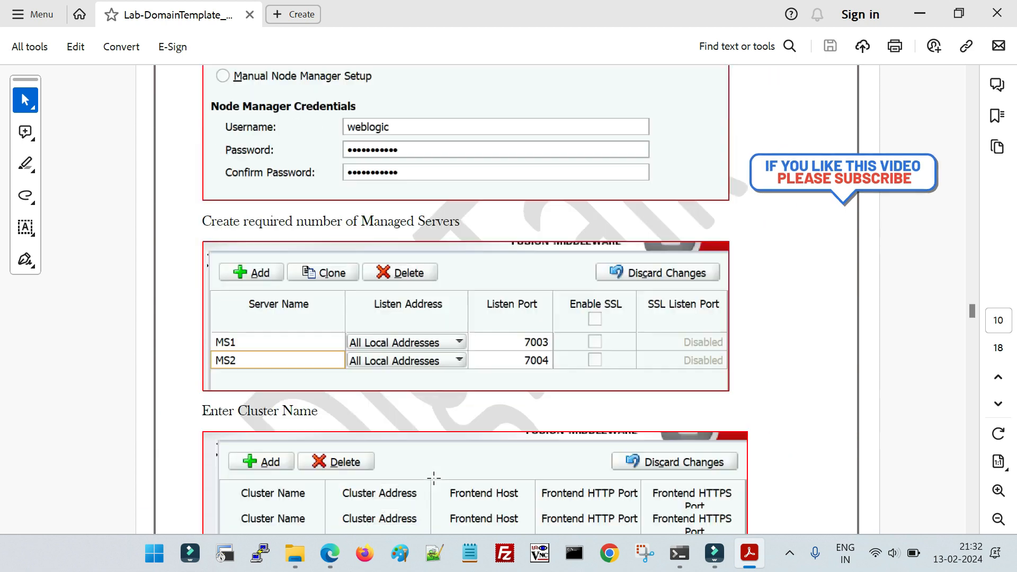
scroll(432, 478, down, 7)
click(345, 240)
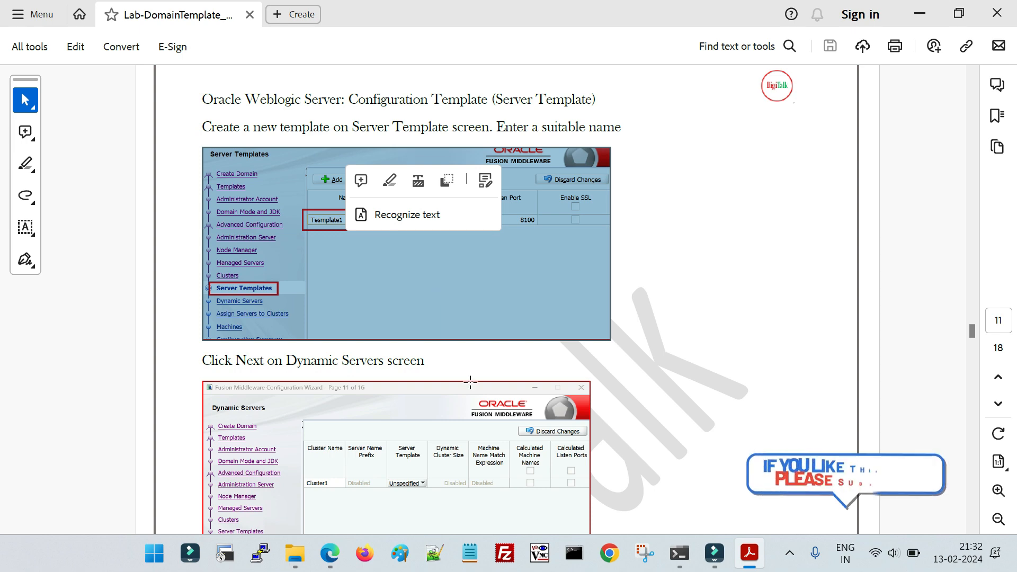
Review the remaining configuration wizard screens in the lab PDF and section 3.2 on assigning the cluster to the template
scroll(434, 289, down, 8)
scroll(463, 396, down, 20)
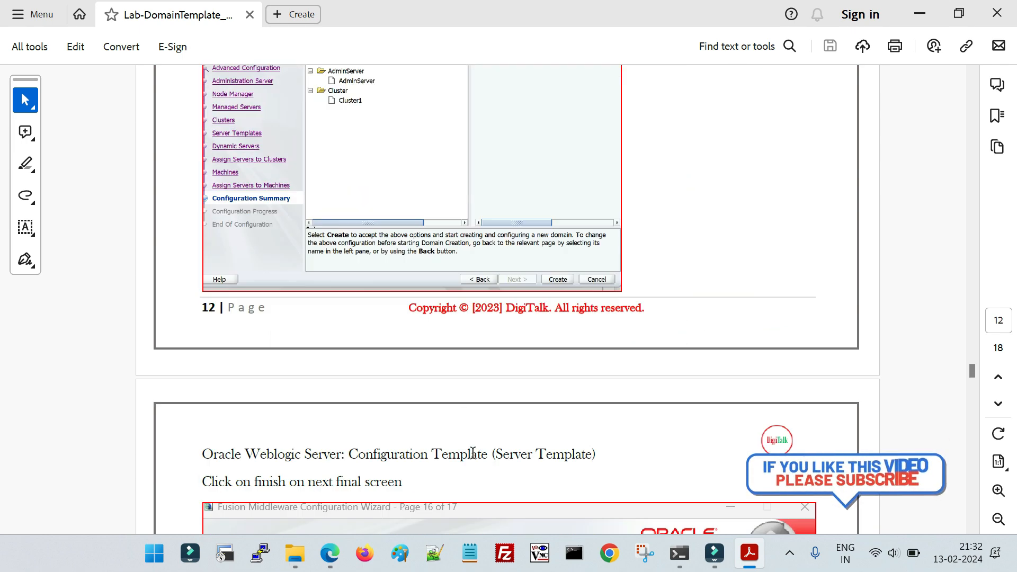
scroll(476, 456, down, 18)
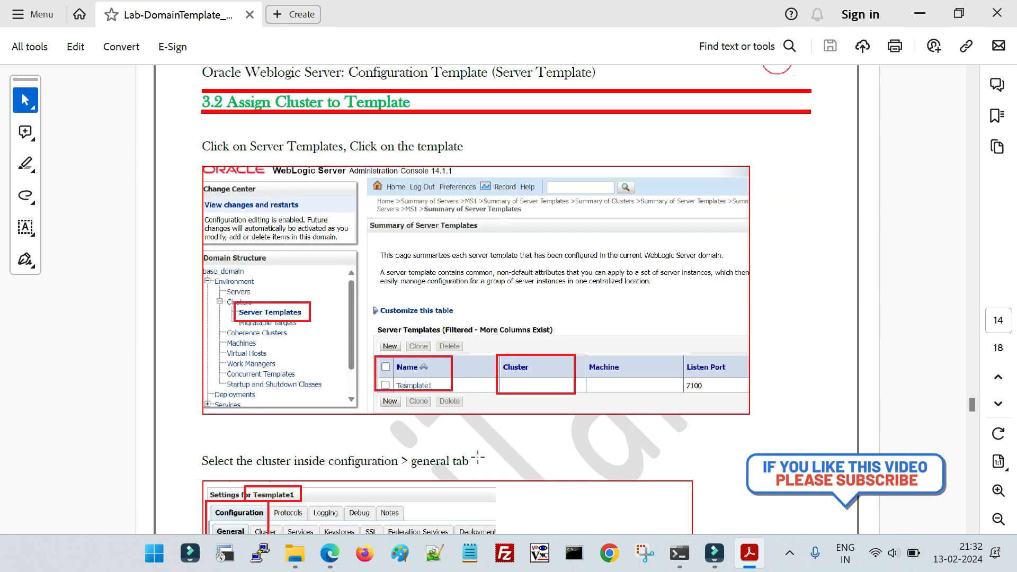
scroll(477, 457, up, 3)
scroll(478, 456, down, 4)
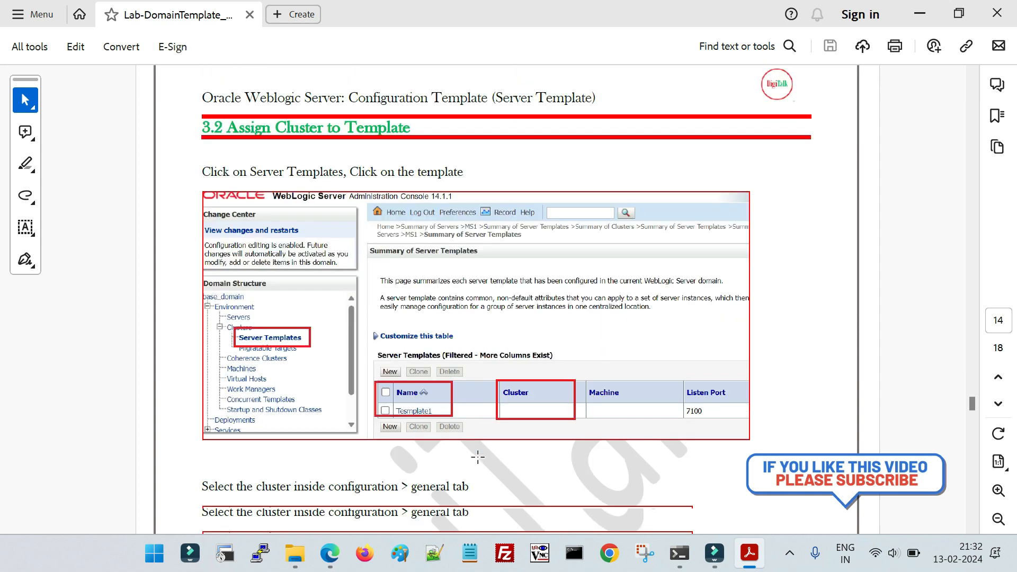
click(385, 281)
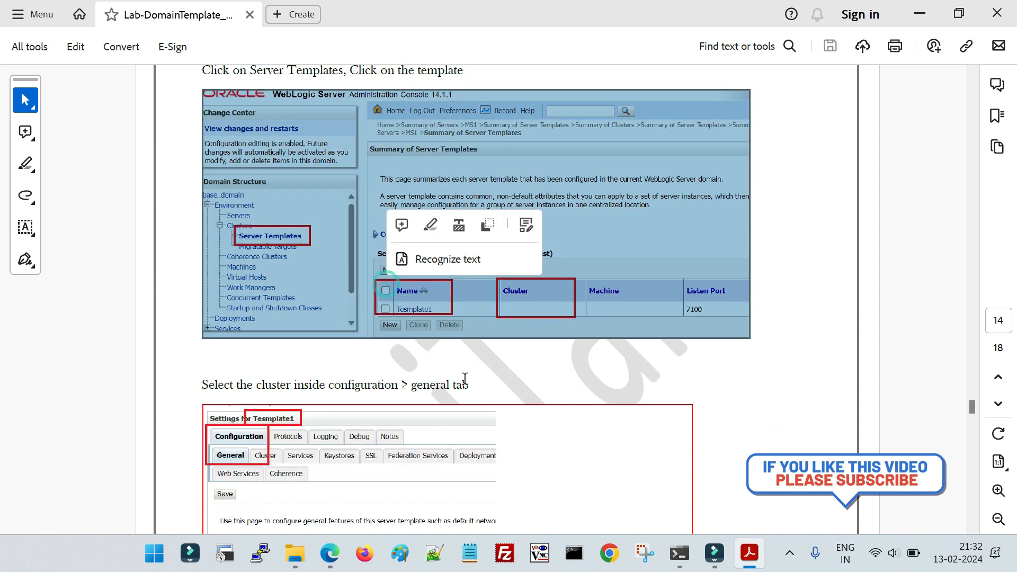
scroll(426, 411, down, 5)
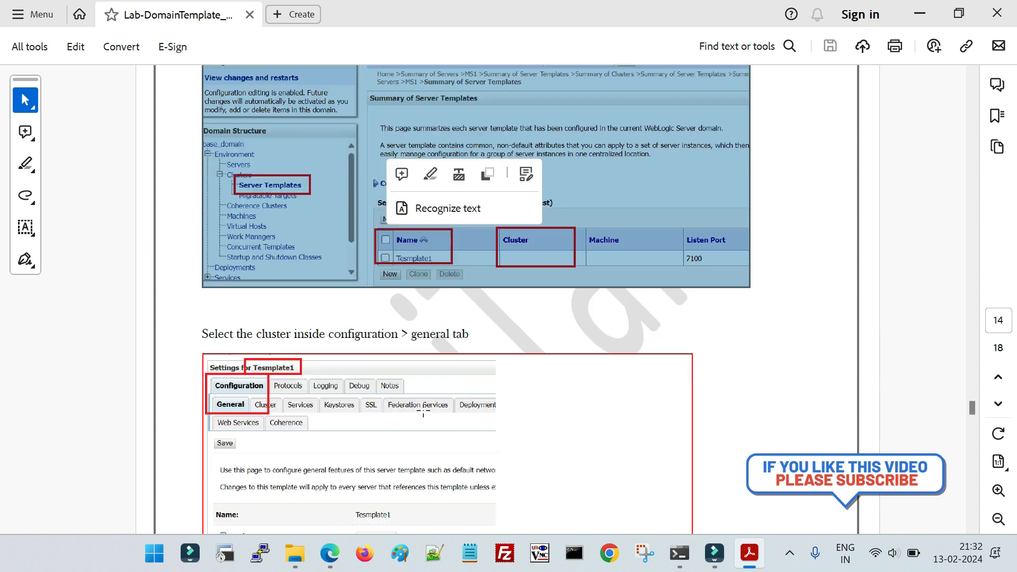
click(416, 352)
scroll(448, 405, down, 5)
scroll(446, 401, down, 10)
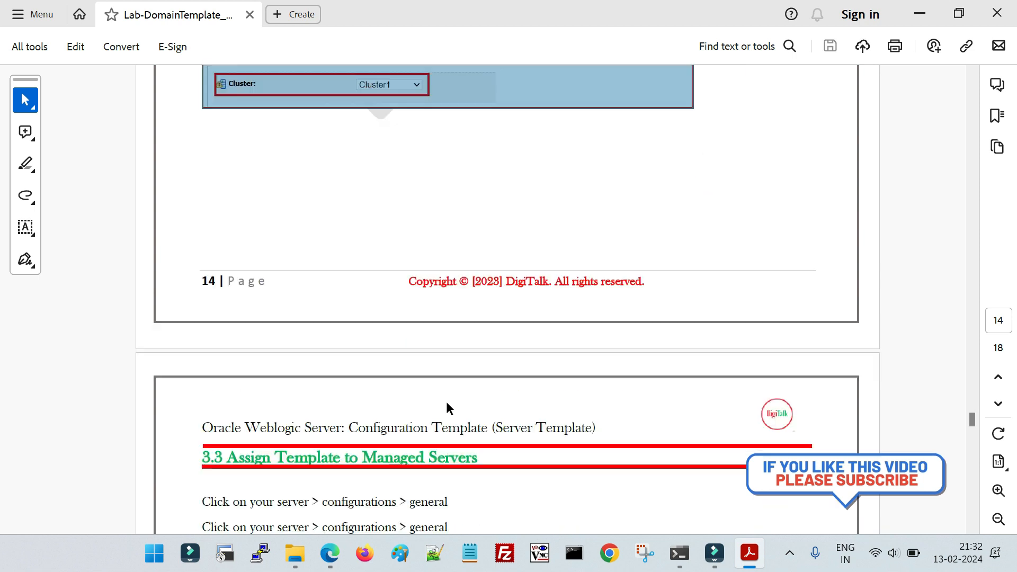
Review section 3.3 on assigning the template to managed servers and the MS2 tuning page, ending back at the table of contents
click(454, 274)
click(446, 370)
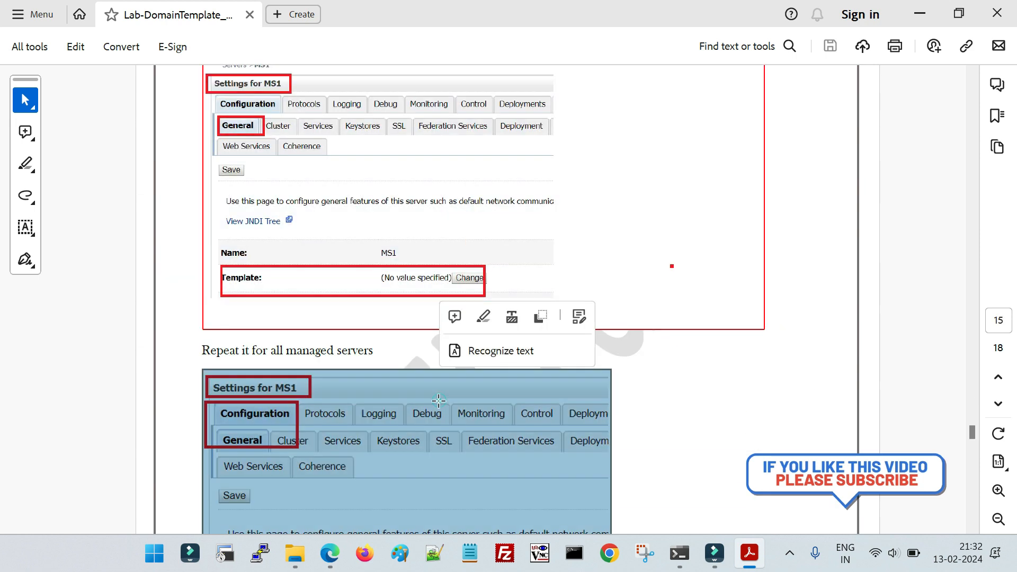
scroll(438, 401, down, 5)
scroll(536, 424, down, 12)
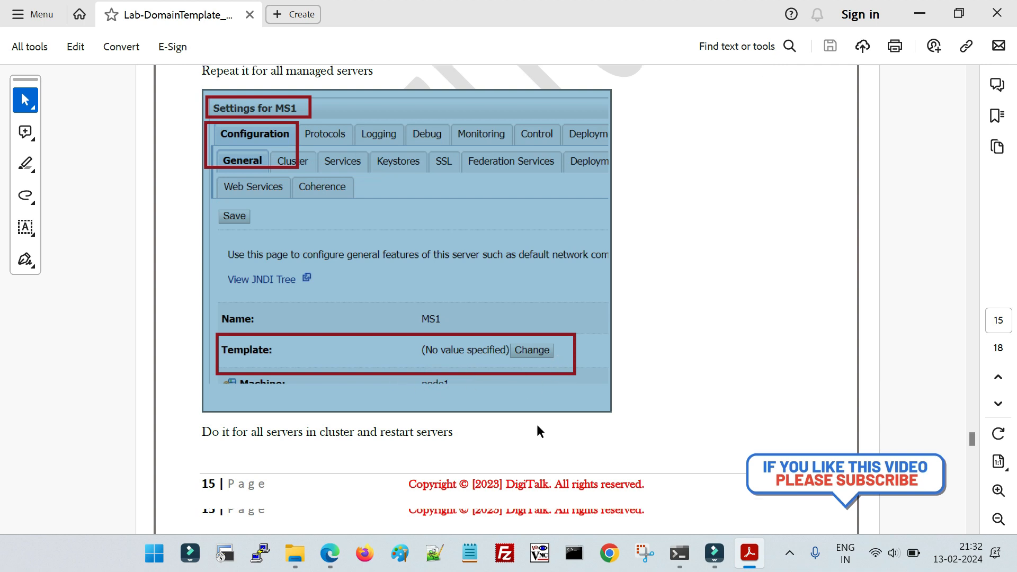
scroll(533, 429, down, 13)
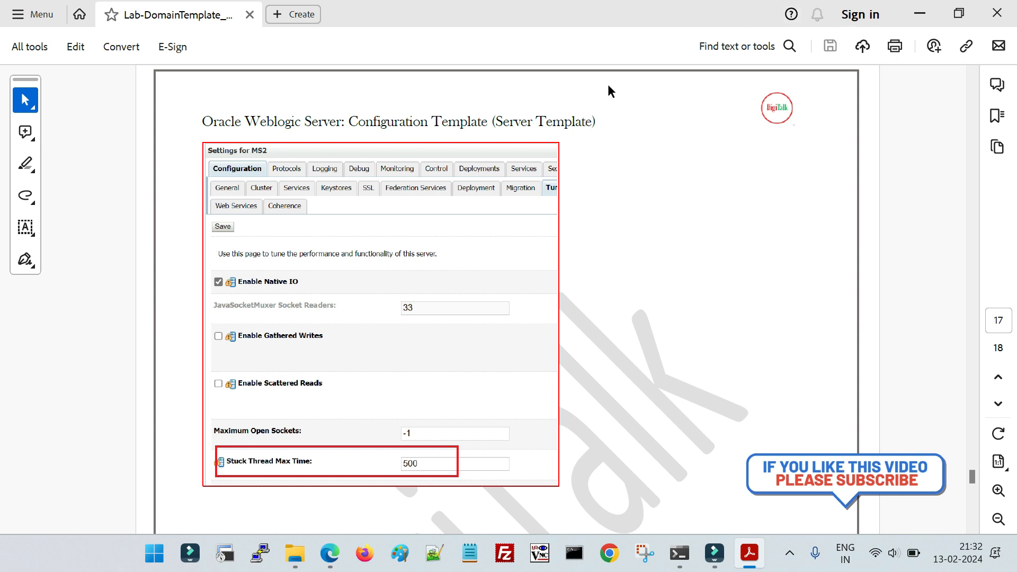
drag(971, 476, 2, 84)
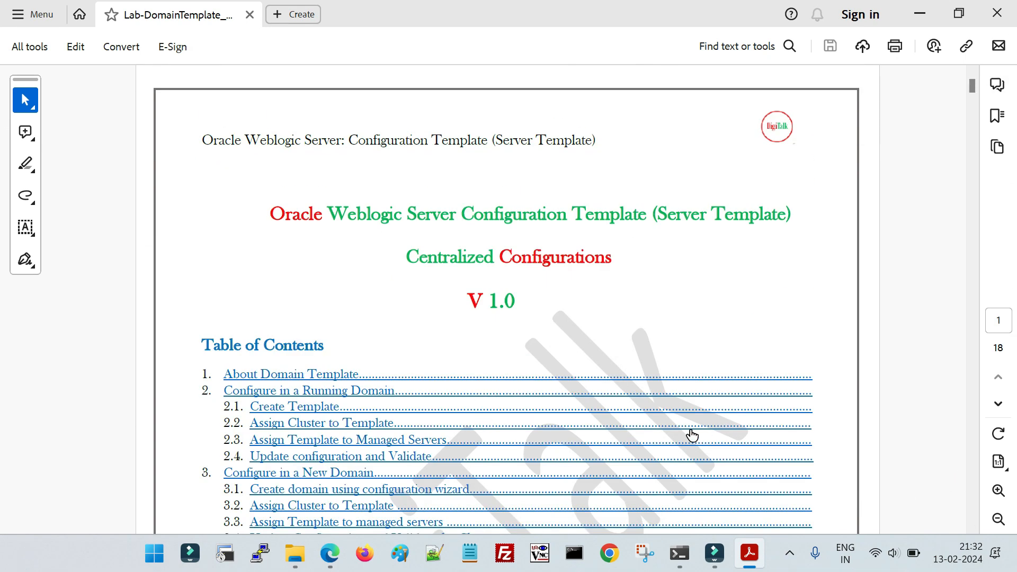